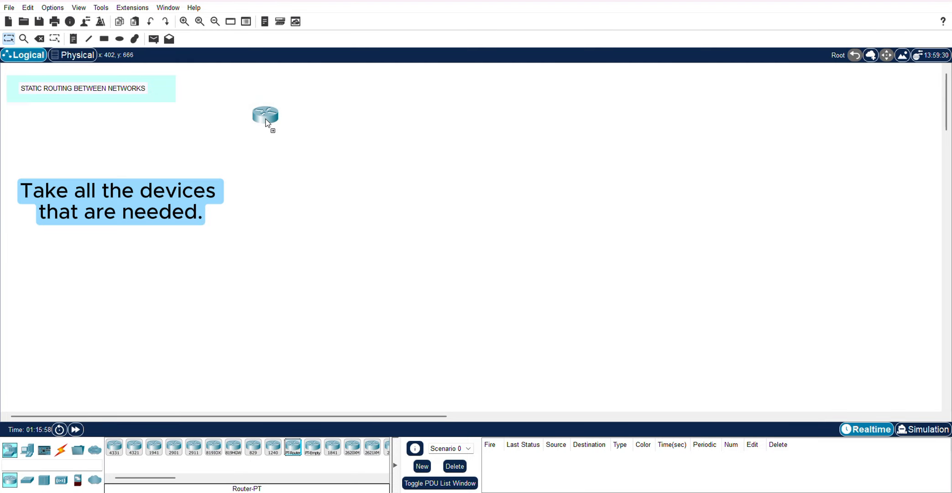
# Step: Place three Router-PT routers in a horizontal row across the upper part of the workspace
pyautogui.click(266, 123)
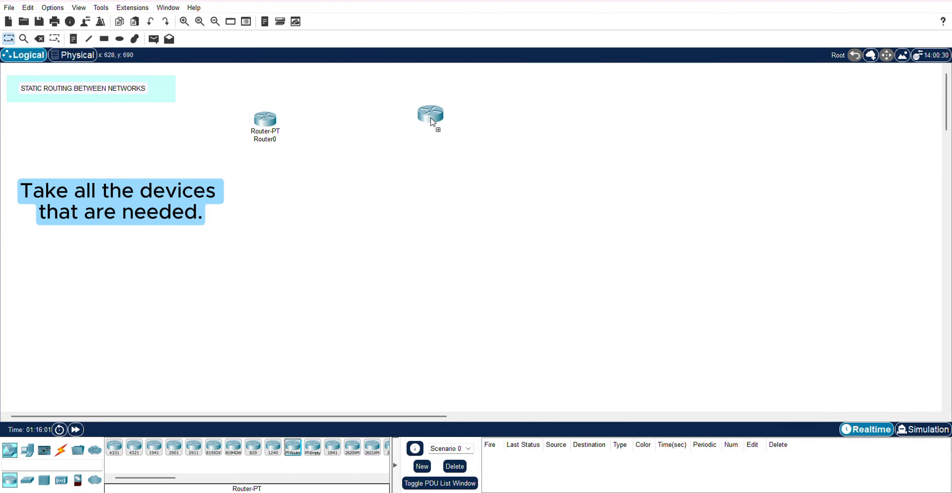
pyautogui.click(427, 124)
pyautogui.click(293, 447)
pyautogui.click(573, 131)
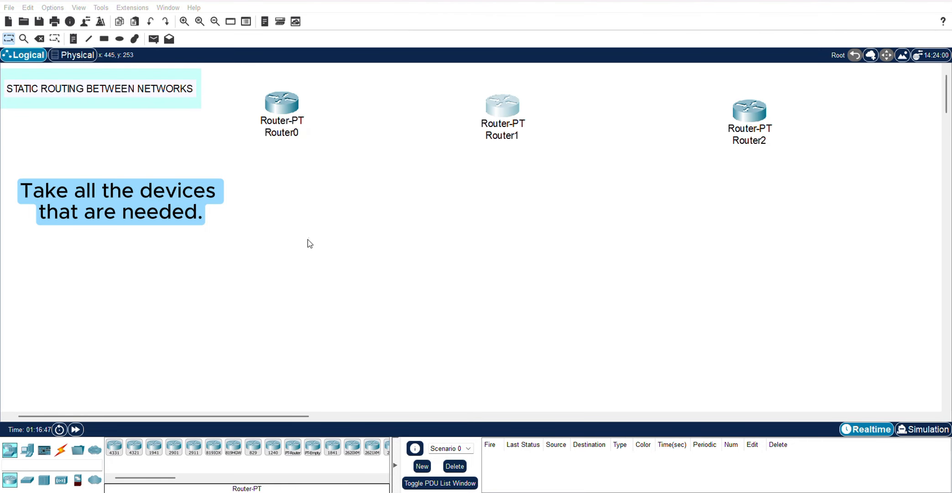
# Step: Add three Switch-PT switches to the workspace, one below each router
pyautogui.click(27, 479)
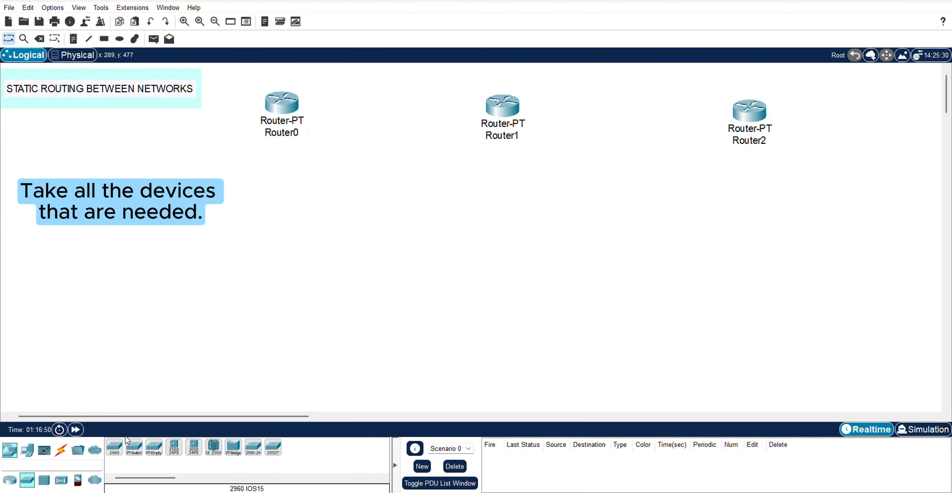
pyautogui.click(134, 447)
pyautogui.click(276, 227)
pyautogui.click(133, 446)
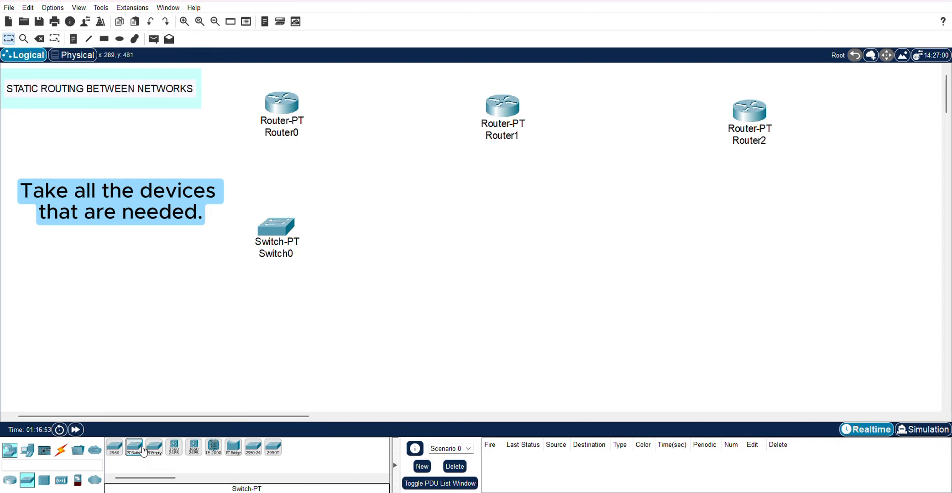
pyautogui.click(496, 237)
pyautogui.moveTo(494, 233); pyautogui.dragTo(494, 233)
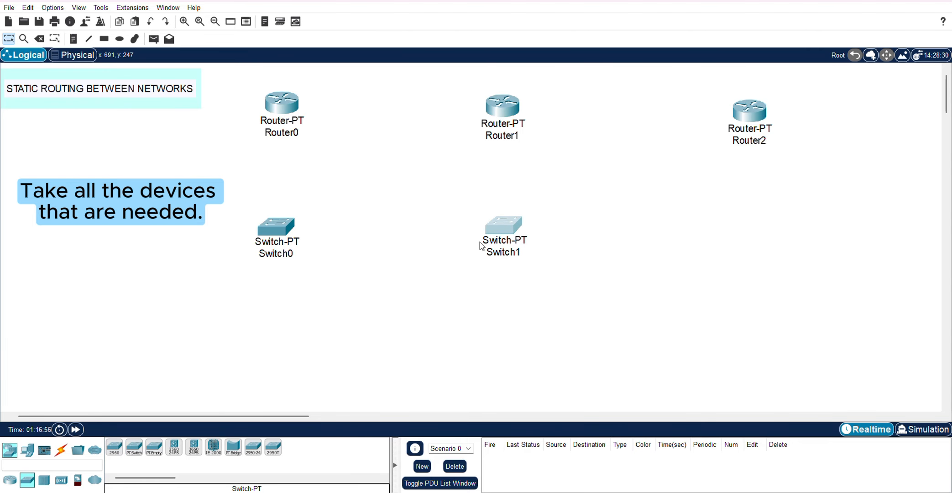
pyautogui.moveTo(153, 448); pyautogui.dragTo(159, 441)
pyautogui.click(134, 446)
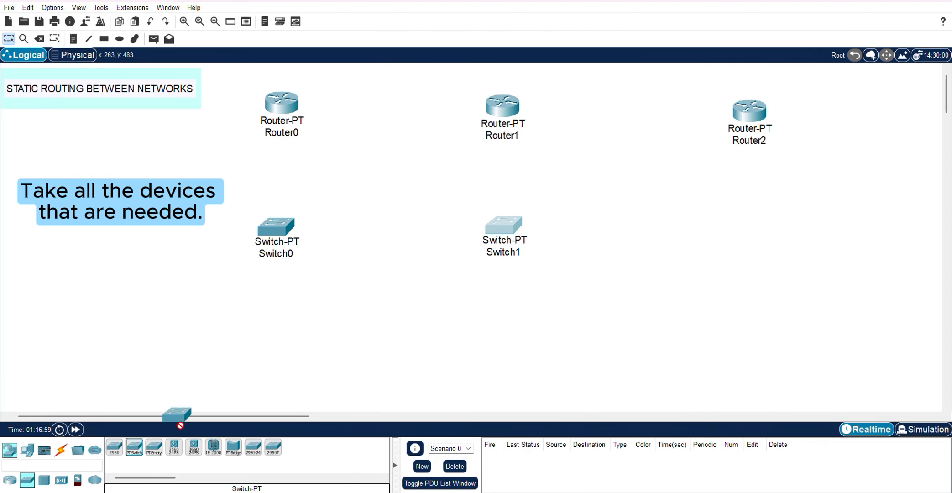
pyautogui.click(708, 241)
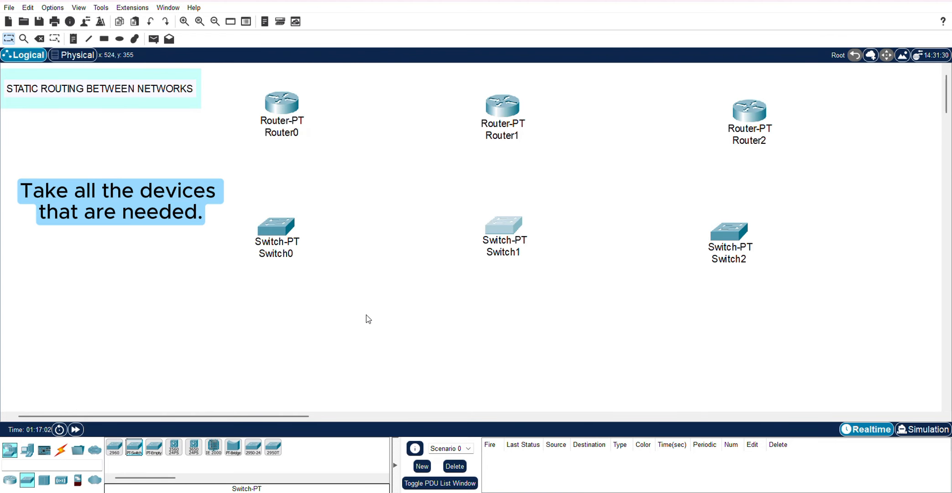
# Step: Add six PC-PT end devices in a row, two below each switch
pyautogui.click(27, 450)
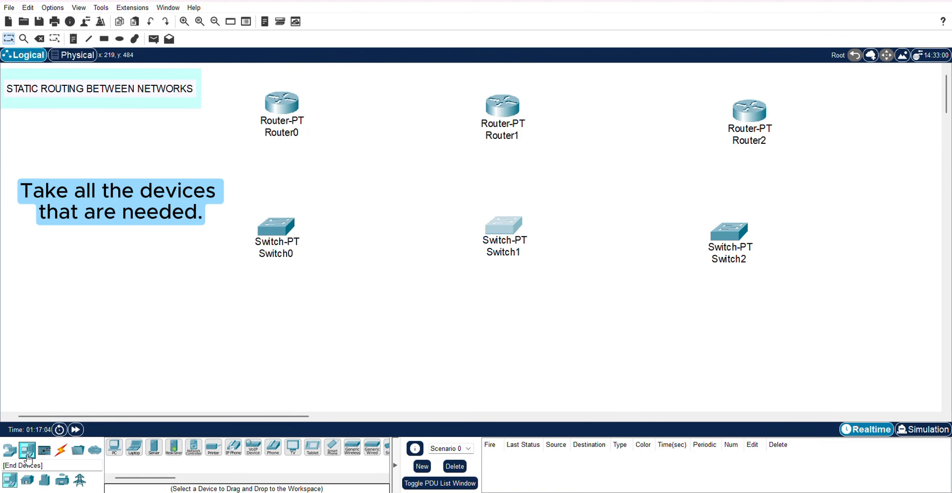
pyautogui.click(118, 454)
pyautogui.click(201, 338)
pyautogui.click(114, 450)
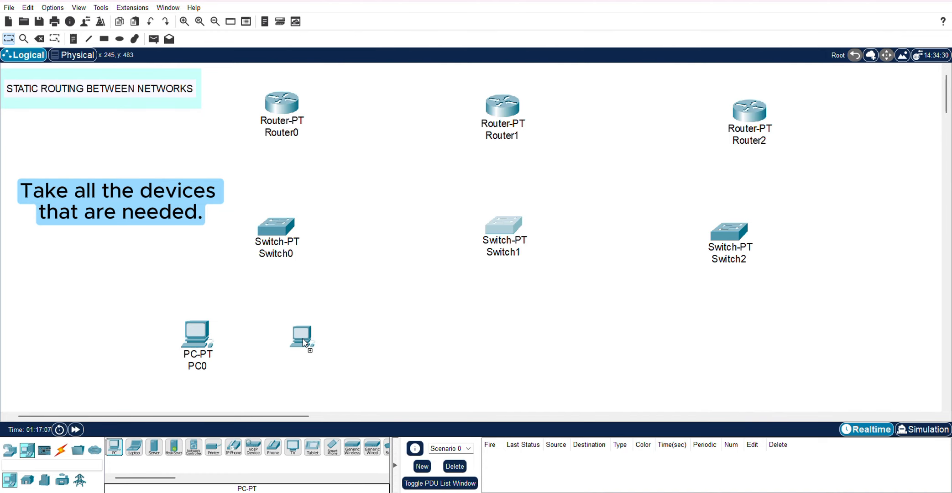
pyautogui.click(114, 447)
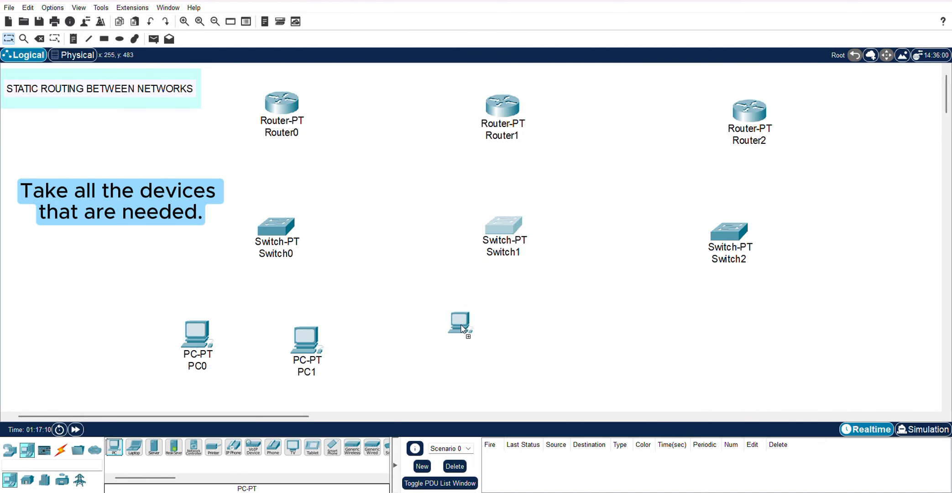
pyautogui.click(457, 332)
pyautogui.click(114, 447)
pyautogui.click(546, 340)
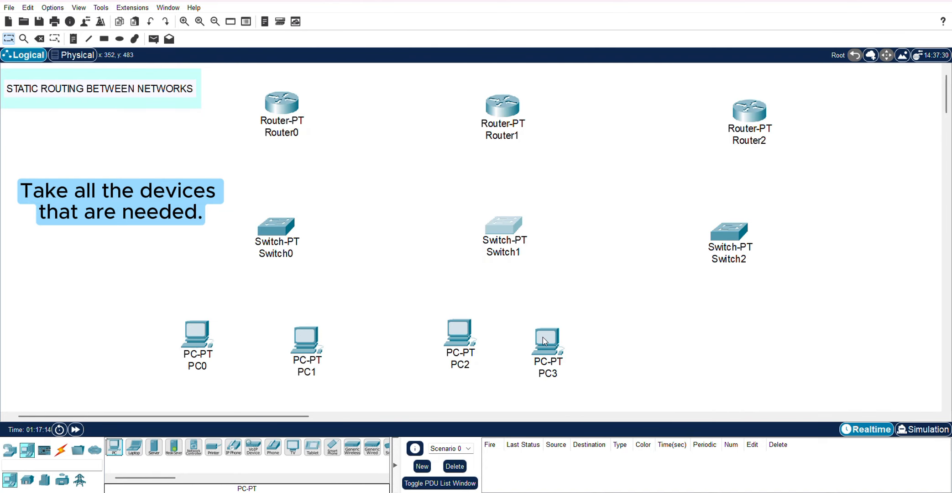
pyautogui.click(114, 450)
pyautogui.click(674, 336)
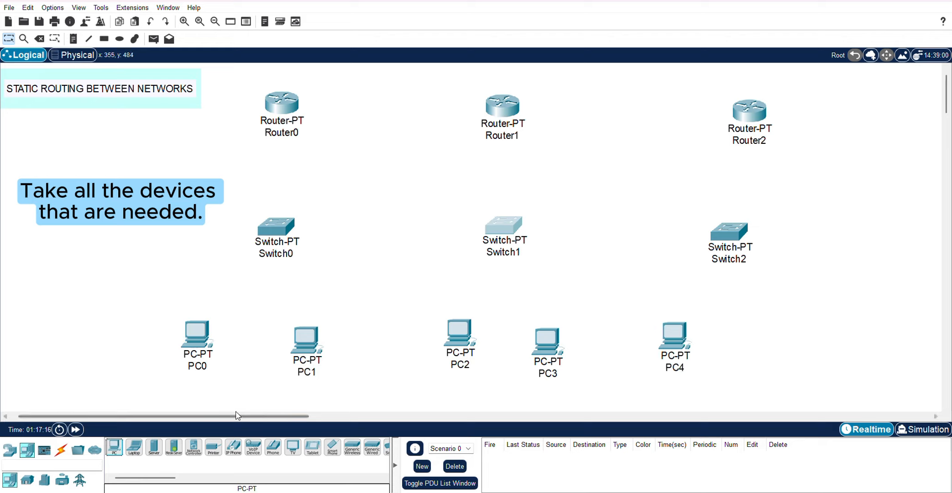
pyautogui.click(114, 448)
pyautogui.click(789, 332)
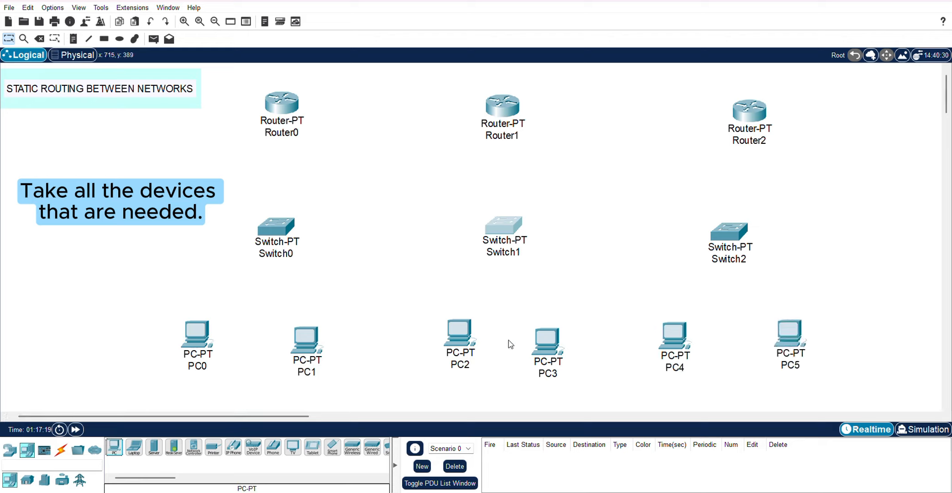
# Step: Even out the PC row by shifting PC2 slightly left and PC1 slightly up
pyautogui.moveTo(471, 344); pyautogui.dragTo(446, 343)
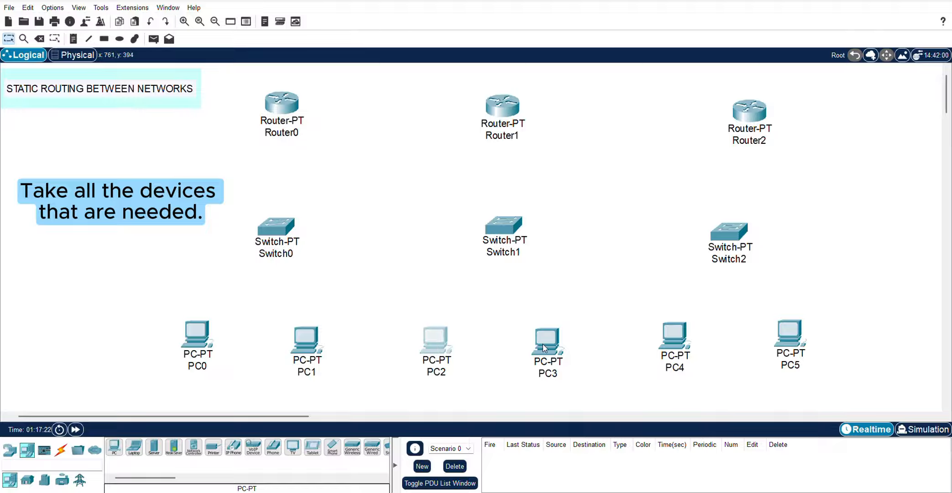
pyautogui.click(316, 349)
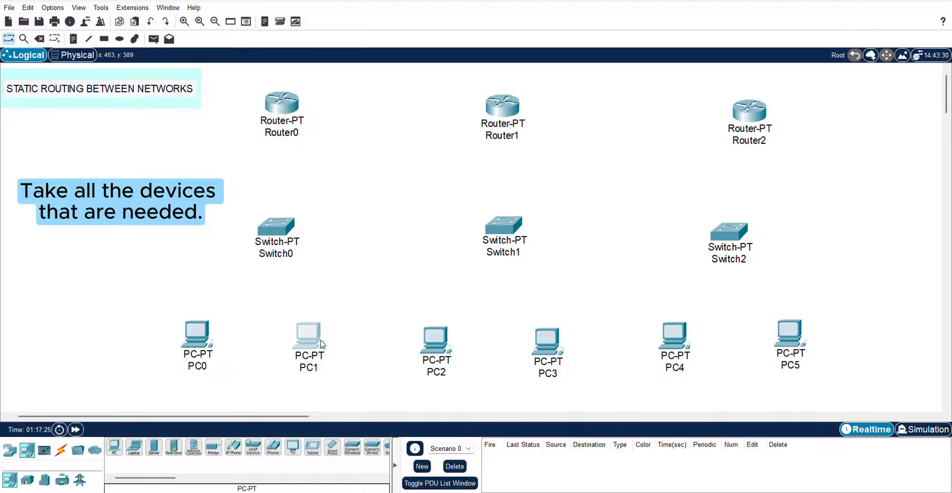
pyautogui.click(622, 304)
# Step: Connect PC0's FastEthernet0 to Switch0's FastEthernet0/1 with a copper straight-through cable
pyautogui.click(60, 449)
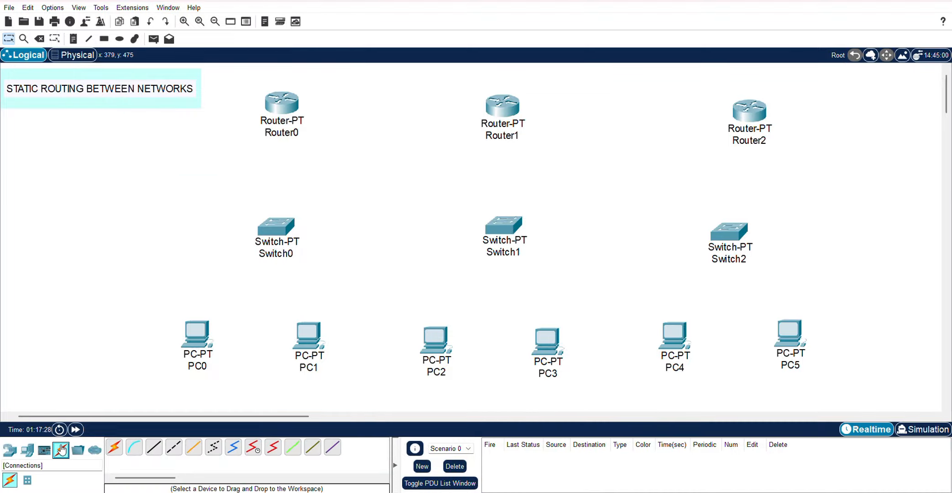
pyautogui.click(173, 447)
pyautogui.click(203, 339)
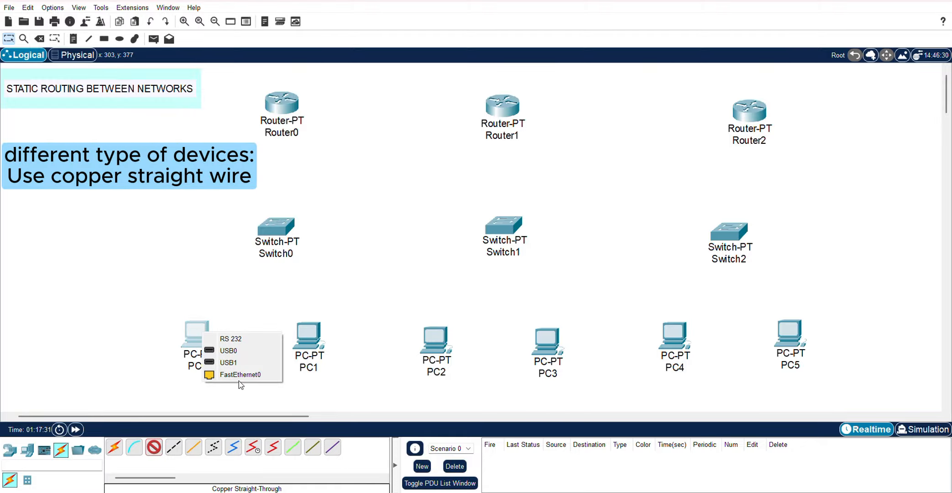
pyautogui.click(236, 375)
pyautogui.click(275, 227)
pyautogui.click(296, 247)
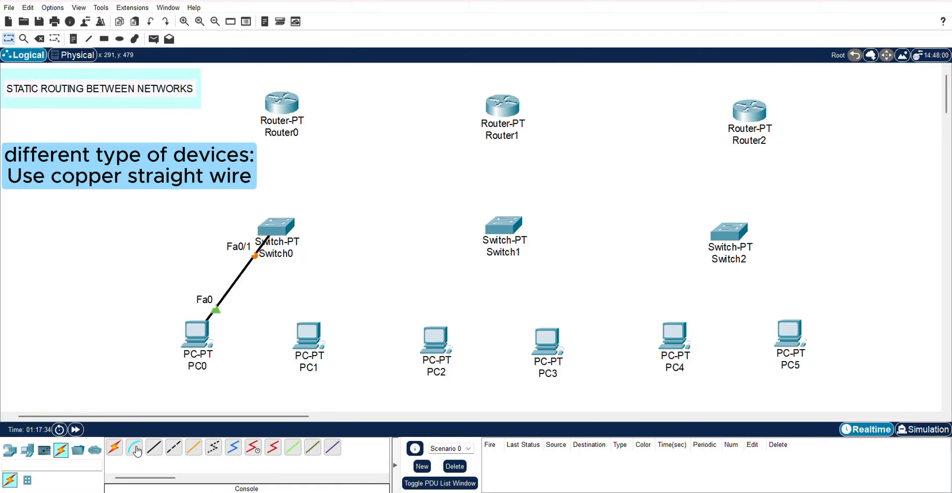
# Step: Connect PC1's FastEthernet0 to Switch0's FastEthernet1/1 with a copper straight-through cable and nudge PC1 slightly down and right
pyautogui.click(154, 447)
pyautogui.click(310, 337)
pyautogui.click(354, 379)
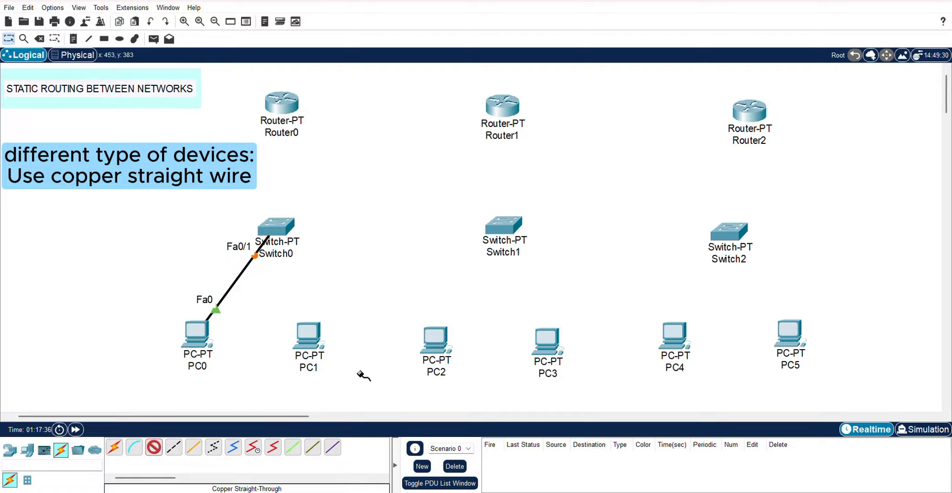
pyautogui.click(273, 227)
pyautogui.click(298, 256)
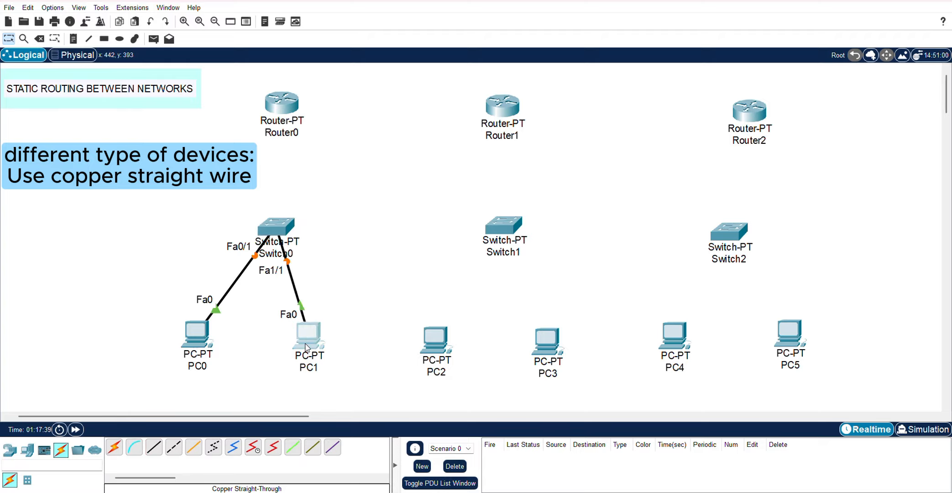
pyautogui.moveTo(305, 349); pyautogui.dragTo(311, 353)
# Step: Connect Switch0's FastEthernet2/1 to Router0's FastEthernet0/0 with a copper straight-through cable
pyautogui.click(154, 447)
pyautogui.click(278, 234)
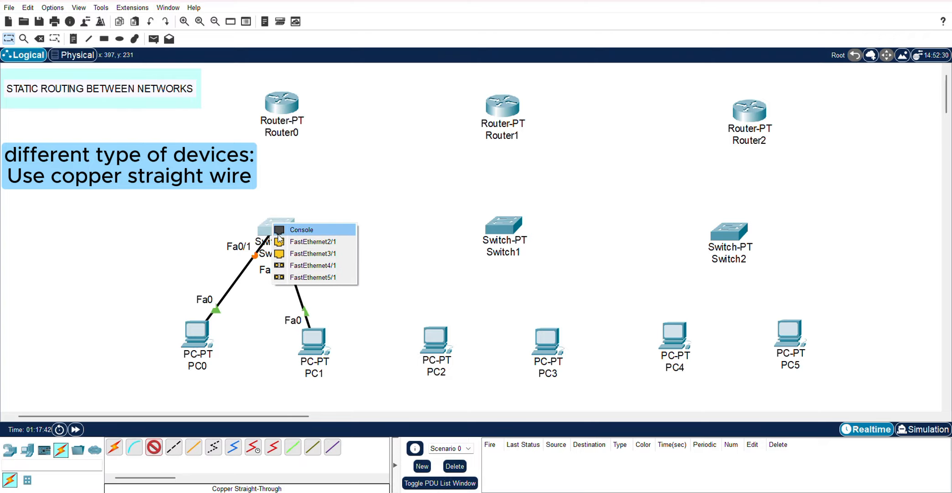
pyautogui.click(288, 242)
pyautogui.click(282, 107)
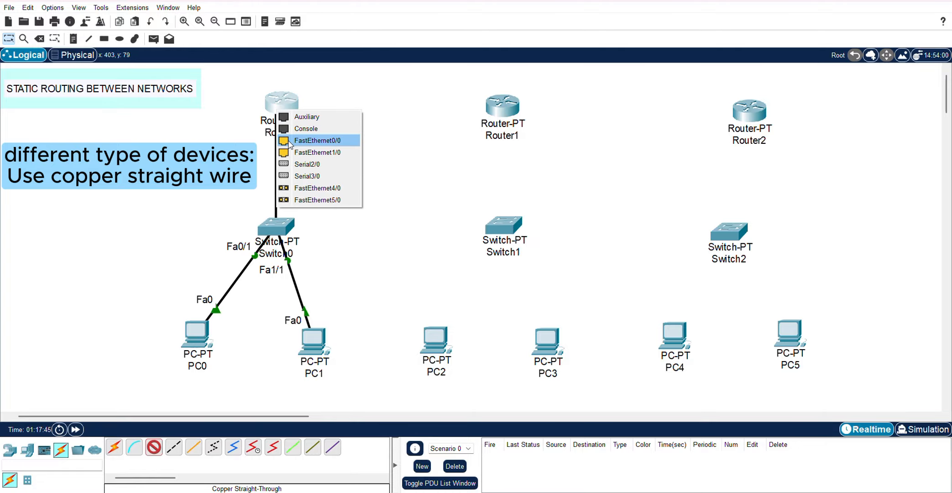
pyautogui.click(290, 142)
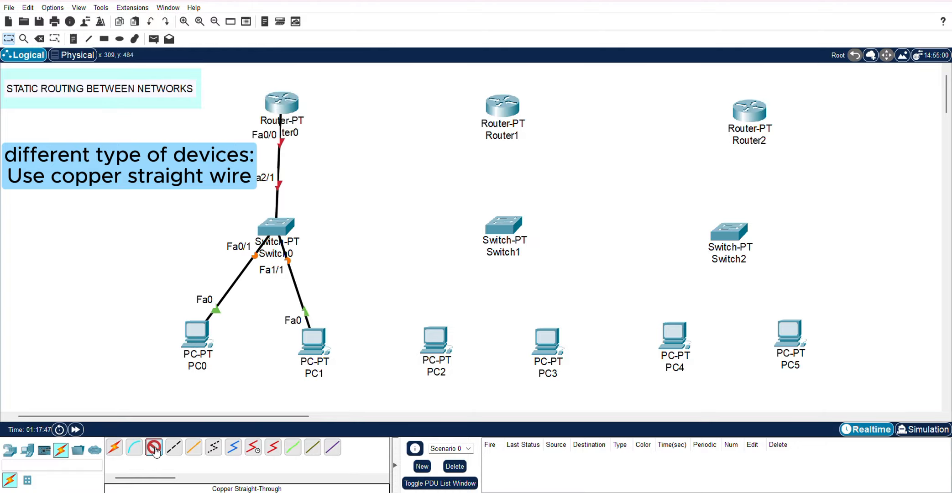
# Step: Connect PC2's FastEthernet0 to Switch1's FastEthernet0/1 with a copper straight-through cable
pyautogui.click(434, 338)
pyautogui.click(461, 378)
pyautogui.click(499, 224)
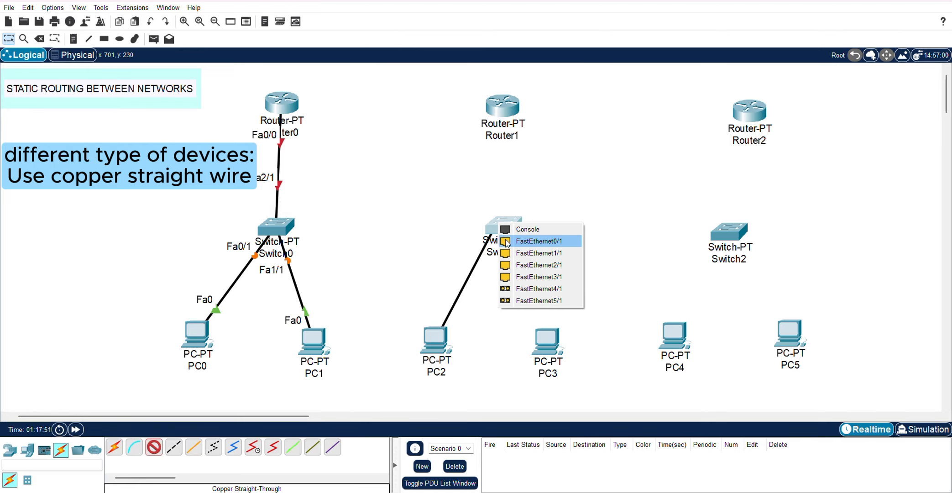
pyautogui.click(514, 241)
# Step: Connect PC3's FastEthernet0 to Switch1's FastEthernet1/1 with a copper straight-through cable
pyautogui.click(160, 443)
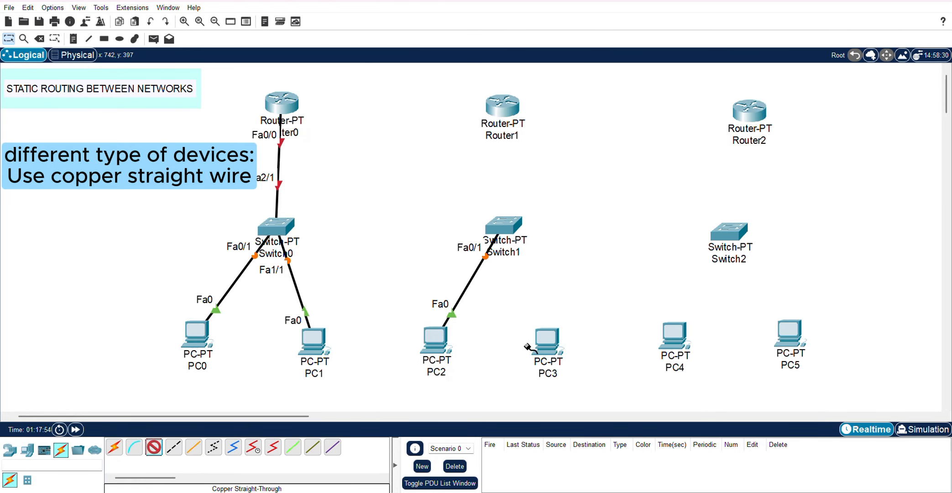
pyautogui.click(548, 340)
pyautogui.click(578, 377)
pyautogui.click(504, 225)
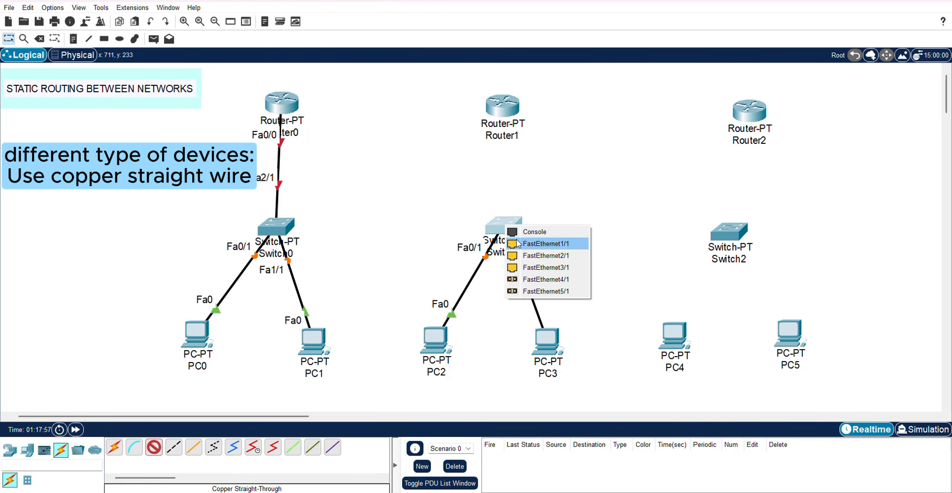
pyautogui.click(514, 253)
# Step: Connect Switch1's FastEthernet2/1 to Router1's FastEthernet0/0 with a copper straight-through cable
pyautogui.click(157, 448)
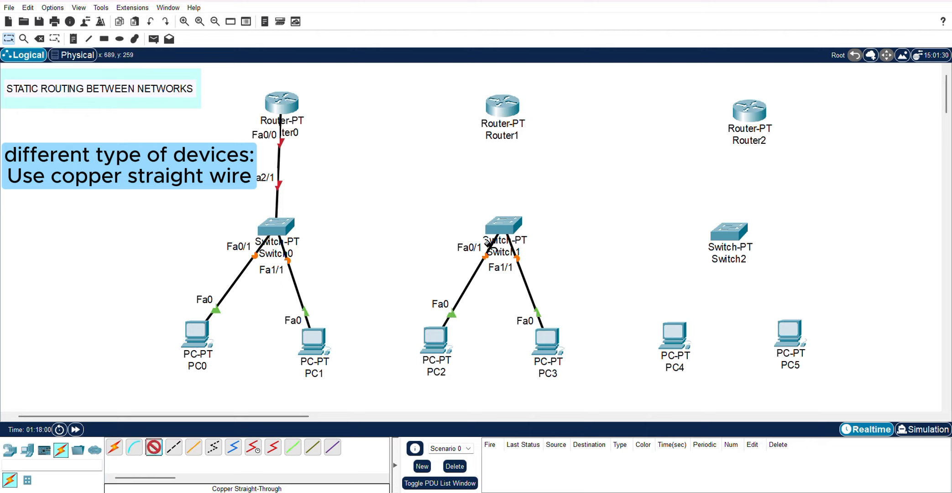
pyautogui.click(503, 226)
pyautogui.click(514, 264)
pyautogui.click(500, 119)
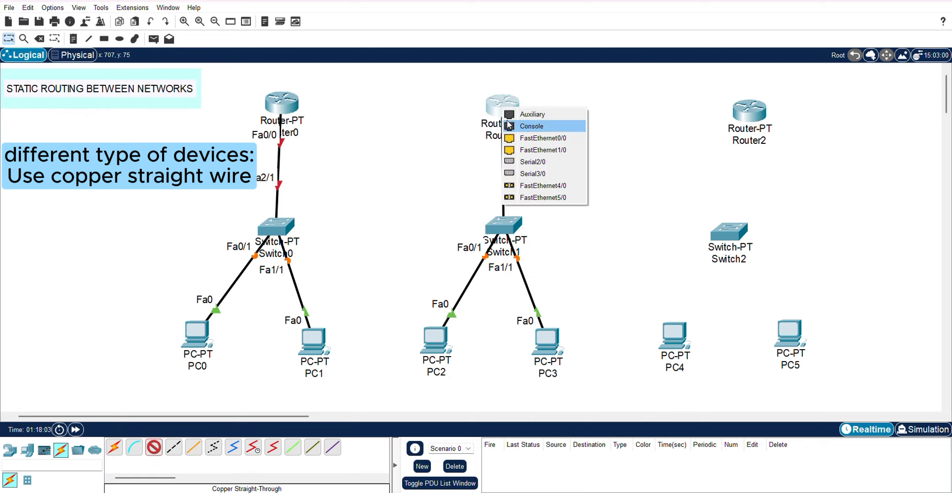
pyautogui.click(514, 133)
# Step: Connect PC4's FastEthernet0 to Switch2's FastEthernet0/1 with a copper straight-through cable
pyautogui.click(154, 448)
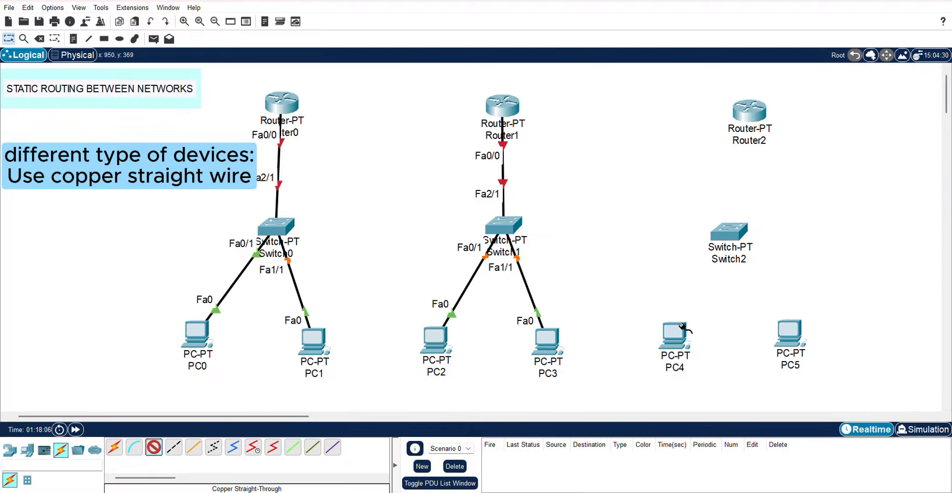
pyautogui.click(682, 325)
pyautogui.click(708, 365)
pyautogui.click(726, 234)
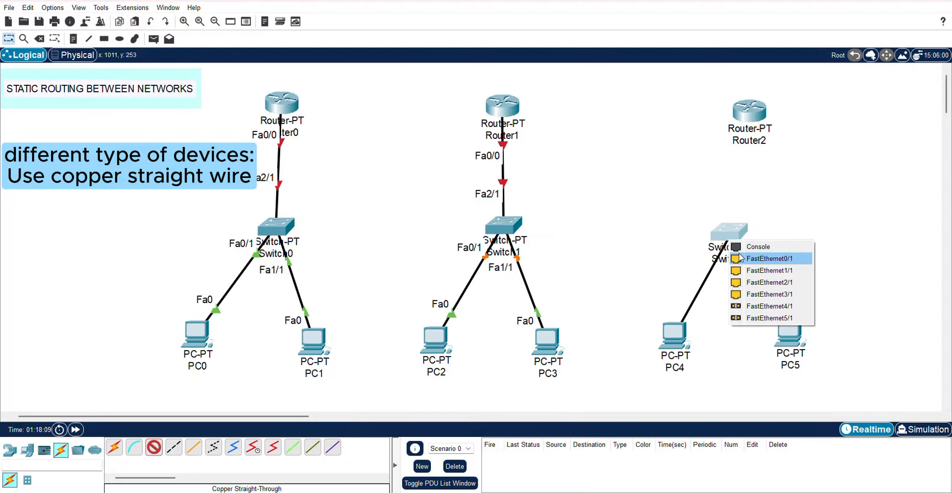
pyautogui.click(755, 258)
# Step: Connect PC5's FastEthernet0 to Switch2's FastEthernet1/1 with a copper straight-through cable
pyautogui.click(155, 448)
pyautogui.click(789, 331)
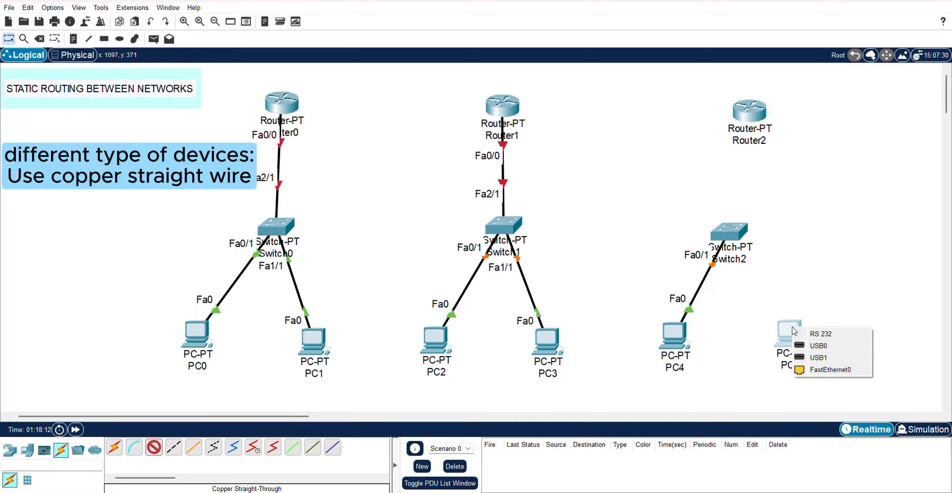
pyautogui.click(820, 370)
pyautogui.click(729, 232)
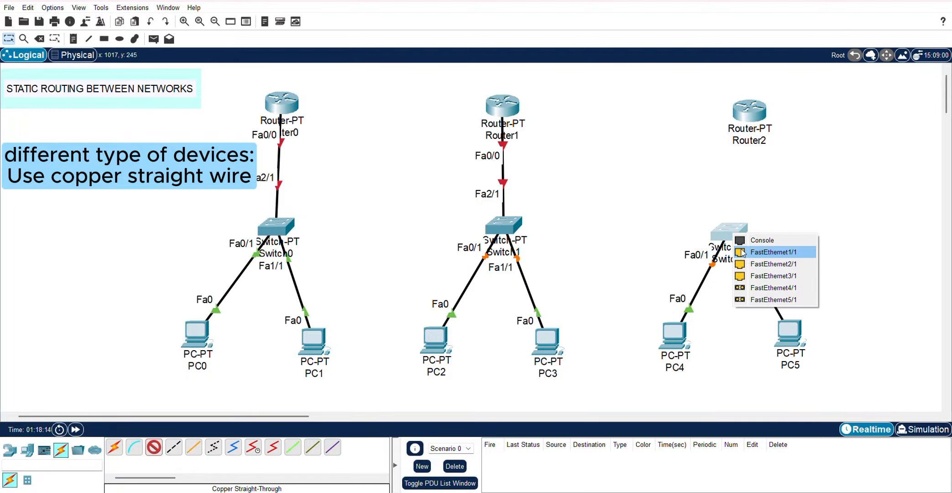
pyautogui.click(776, 262)
# Step: Connect Switch2's FastEthernet2/1 to Router2's FastEthernet0/0 with a copper straight-through cable and move Router2 directly above Switch2
pyautogui.click(154, 448)
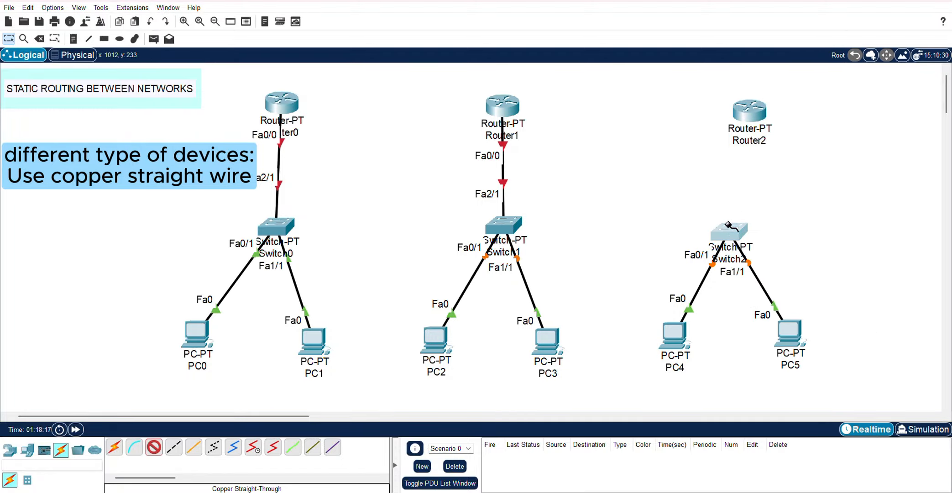
pyautogui.click(729, 232)
pyautogui.click(755, 246)
pyautogui.click(750, 103)
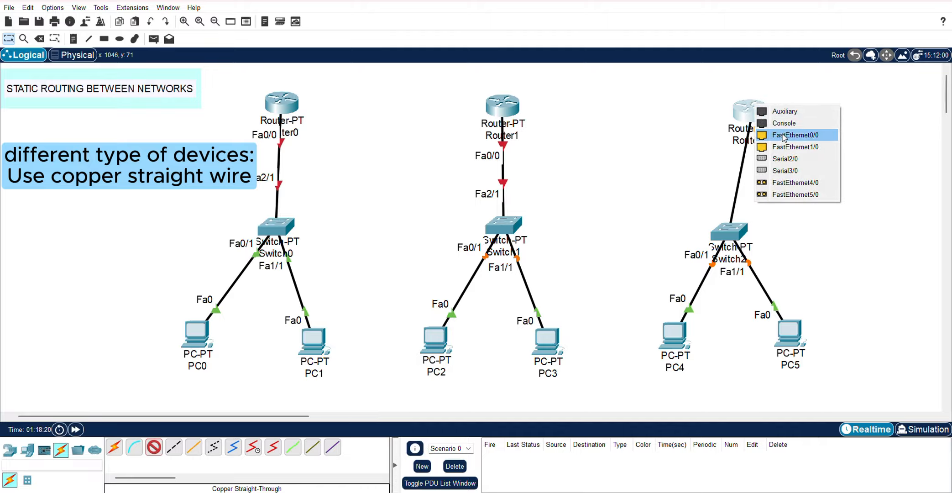
pyautogui.click(797, 131)
pyautogui.moveTo(750, 114); pyautogui.dragTo(733, 110)
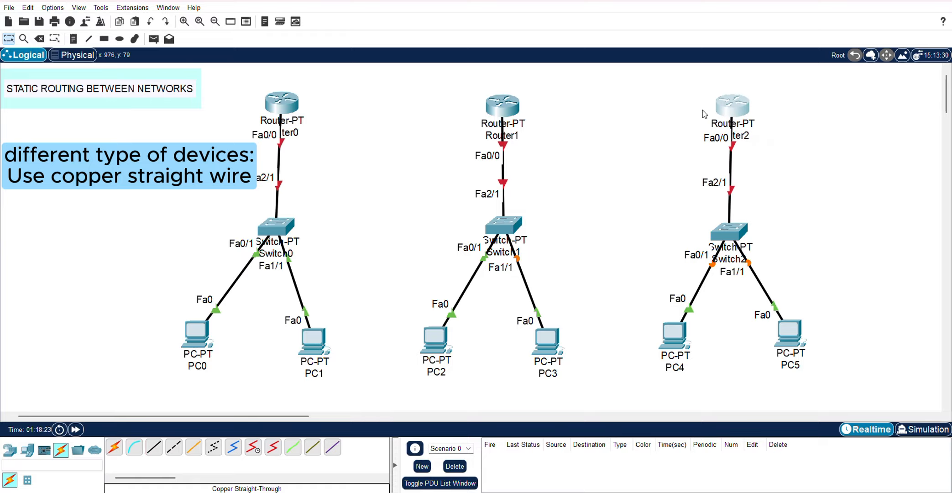
# Step: Connect Router0's FastEthernet1/0 to Router1's FastEthernet1/0 with a copper cross-over cable
pyautogui.click(175, 448)
pyautogui.click(280, 106)
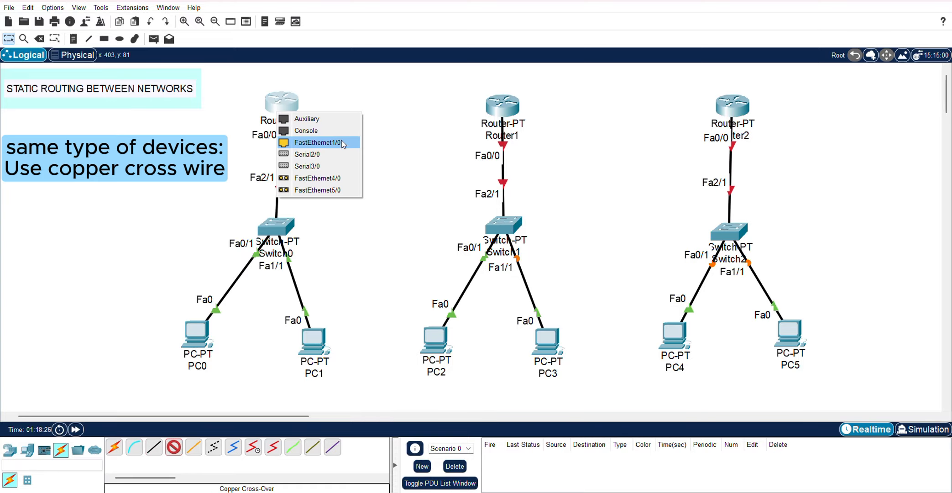
pyautogui.click(354, 145)
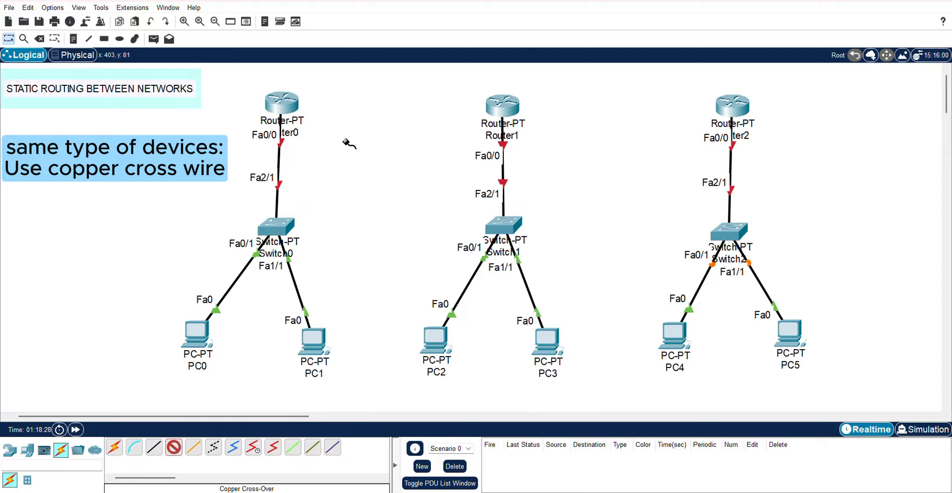
pyautogui.click(506, 104)
pyautogui.click(523, 136)
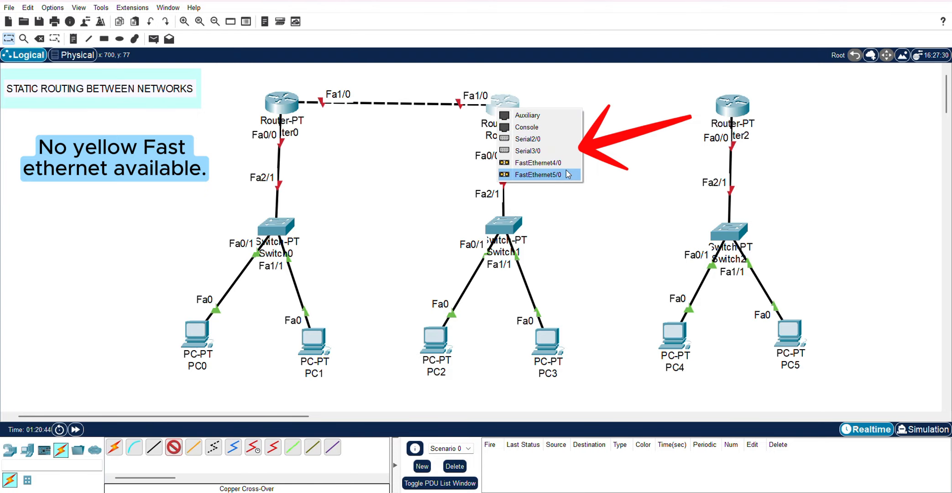
# Step: Install a PT-ROUTER-NM-1CFE module in an empty slot of Router1 and switch the router's power back on
pyautogui.click(594, 85)
pyautogui.click(174, 448)
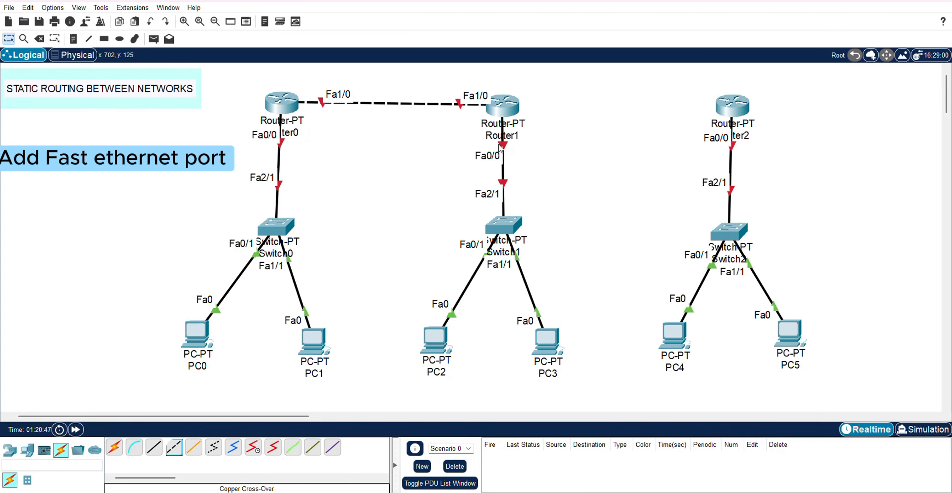
pyautogui.click(509, 109)
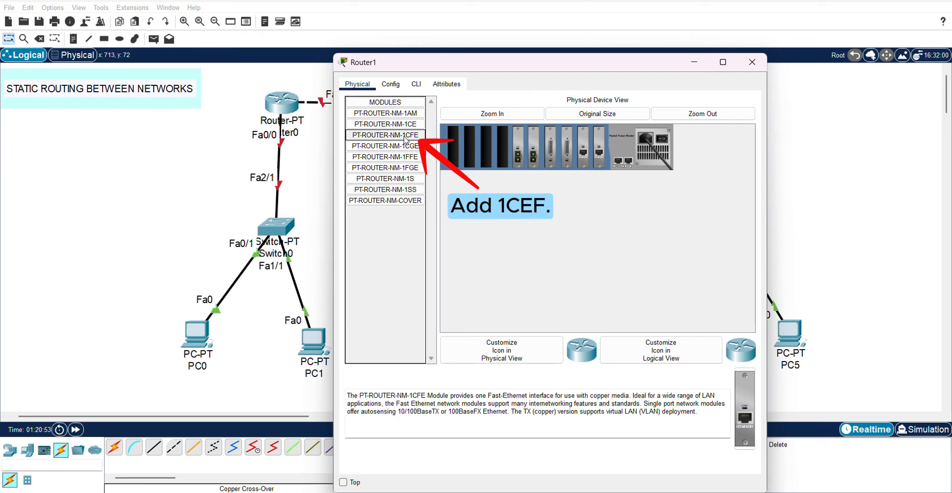
pyautogui.moveTo(431, 137); pyautogui.dragTo(502, 155)
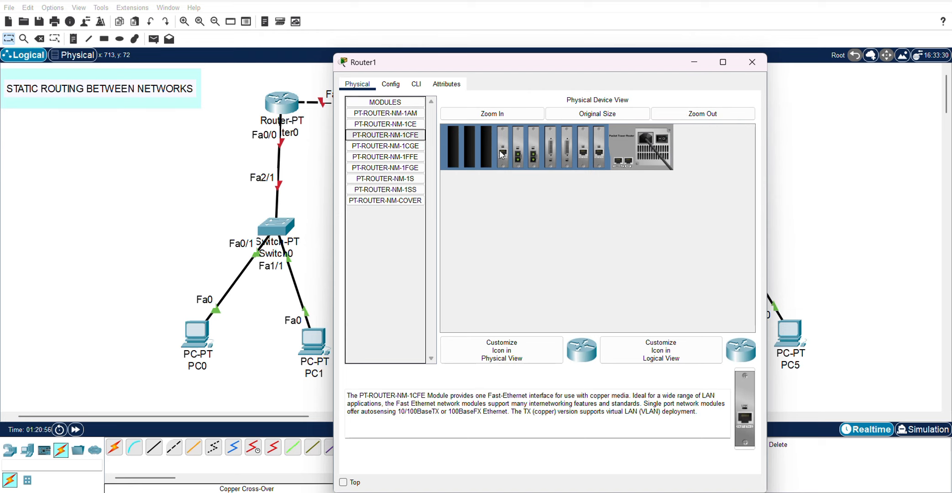
pyautogui.click(661, 140)
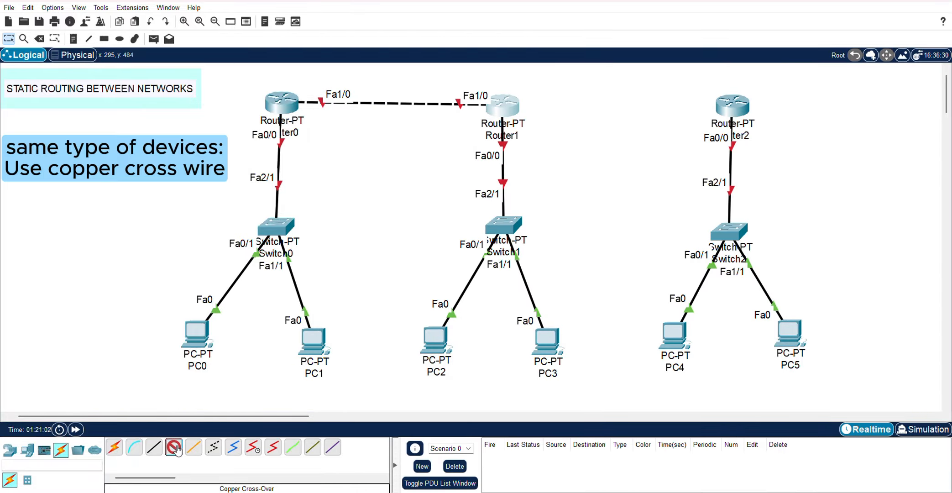
# Step: Connect Router1's FastEthernet6/0 to Router2's FastEthernet1/0 with a copper cross-over cable
pyautogui.click(503, 110)
pyautogui.click(535, 187)
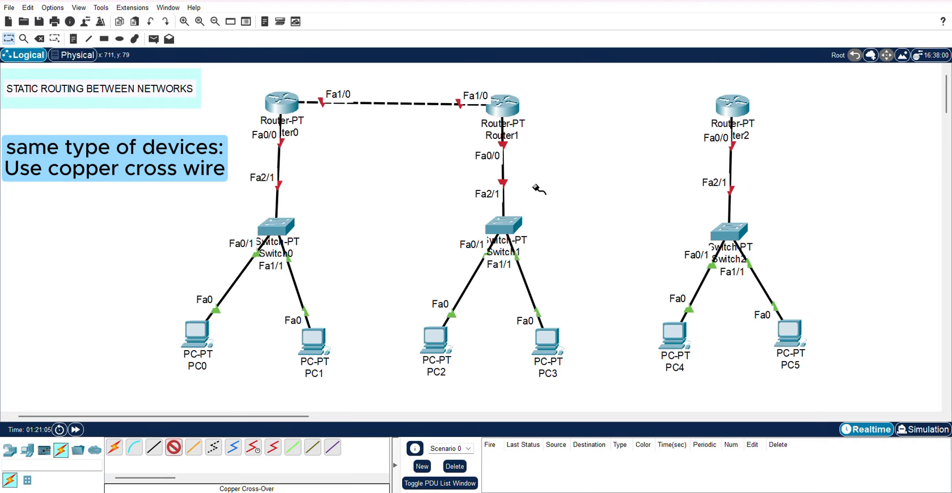
pyautogui.click(734, 104)
pyautogui.click(750, 137)
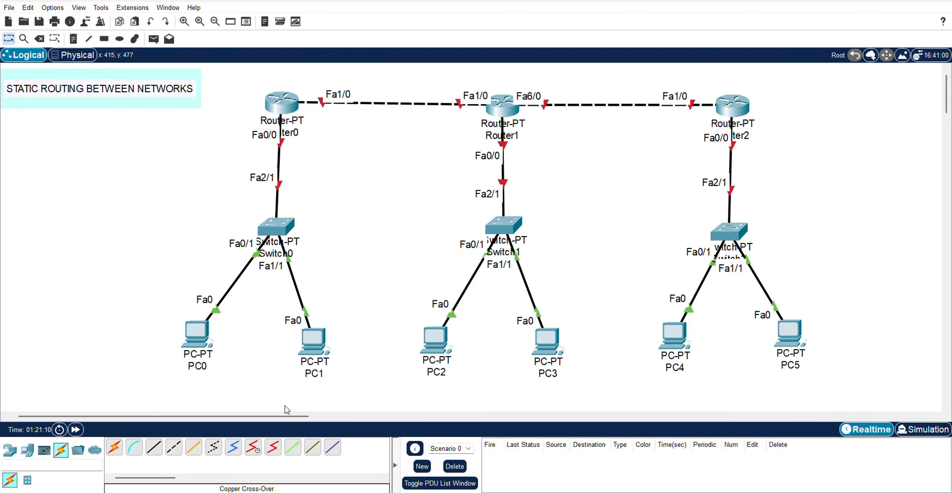
# Step: Place IP address notes for the first network: 192.168.10.1 beside Router0, 192.168.10.2 below PC0 and 192.168.10.3 below PC1
pyautogui.click(74, 39)
pyautogui.click(303, 142)
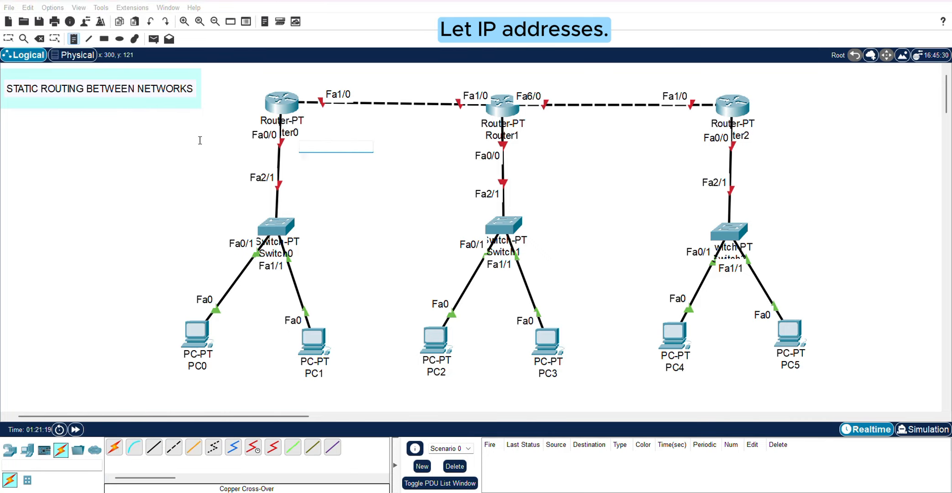
pyautogui.click(186, 130)
pyautogui.write('192.168.10.1')
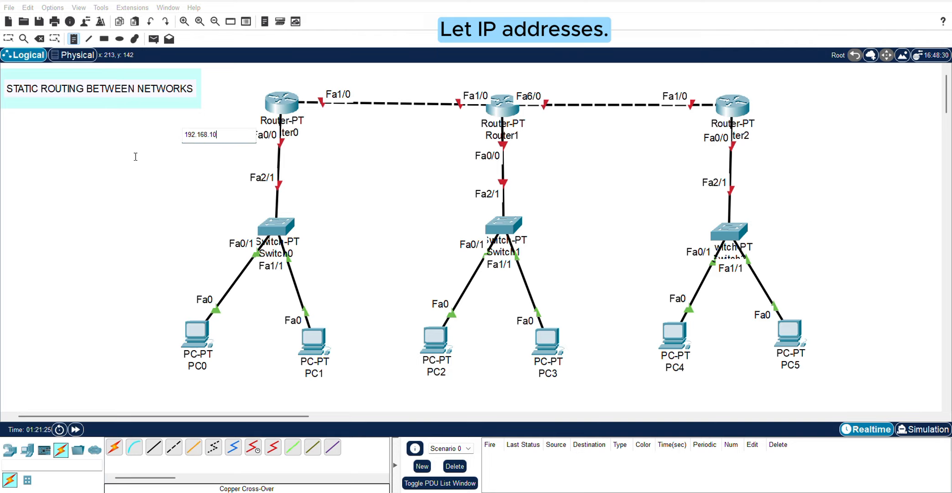
pyautogui.click(171, 381)
pyautogui.write('192')
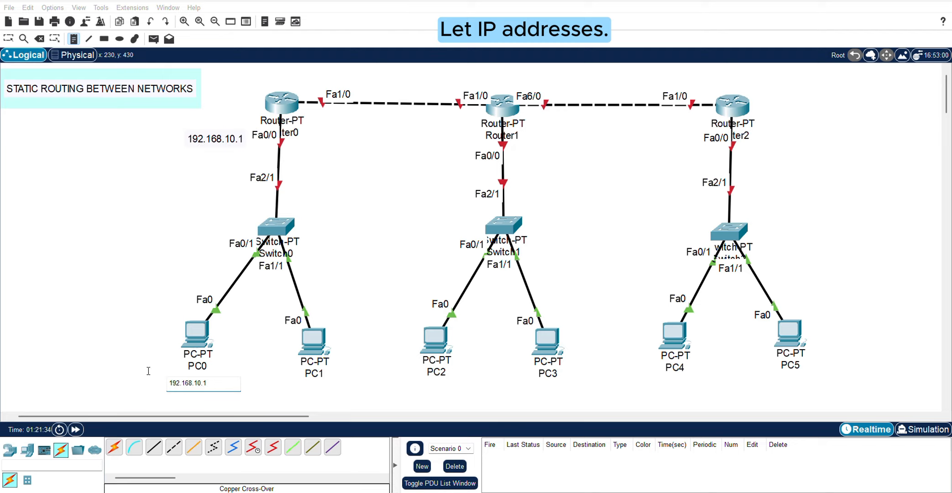
pyautogui.write('.168.10.2')
pyautogui.click(287, 385)
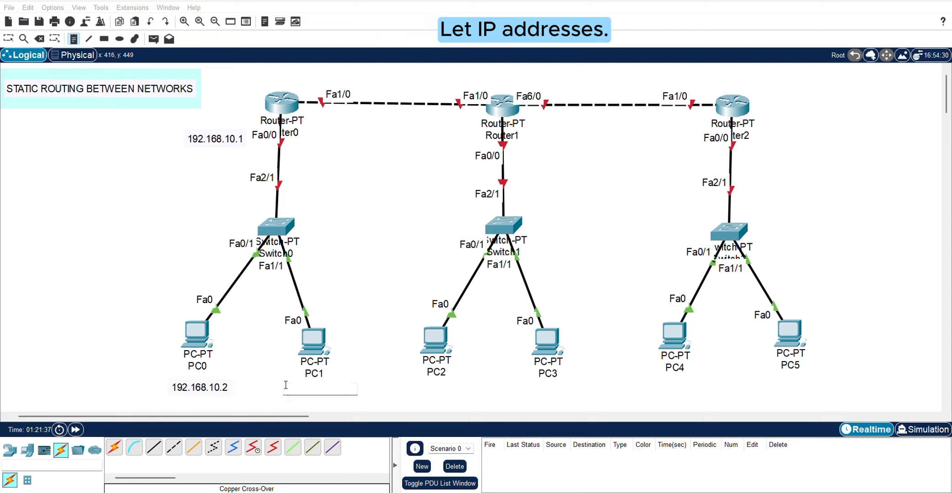
pyautogui.write('192.168.10.3')
# Step: Place IP address notes for the second network: 192.168.11.1 beside Router1, 192.168.11.2 below PC2 and 192.168.11.3 below PC3
pyautogui.click(404, 153)
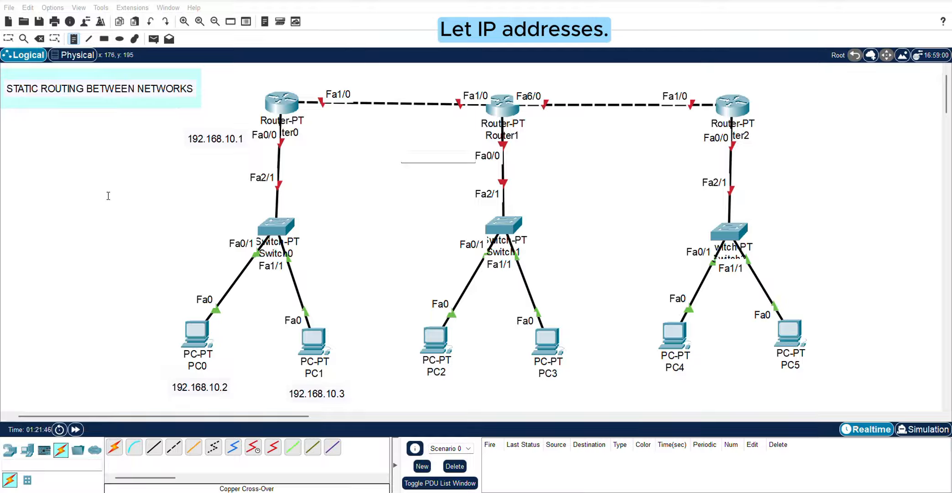
pyautogui.write('192.168.11.1')
pyautogui.click(396, 378)
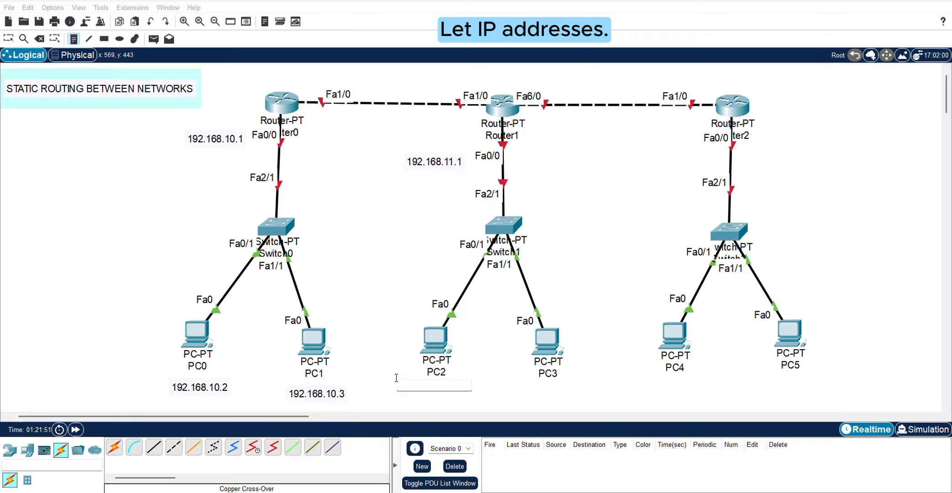
pyautogui.write('192.168.11.2')
pyautogui.click(509, 387)
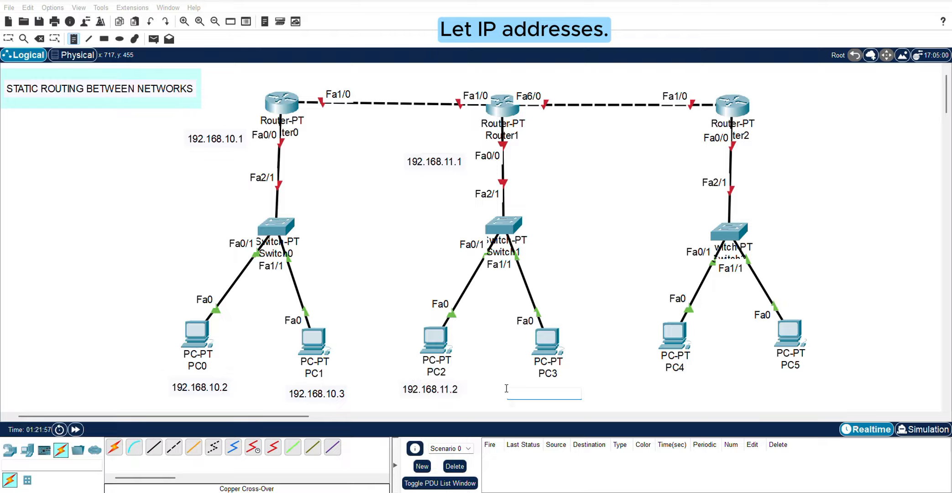
pyautogui.write('192.168.11.3')
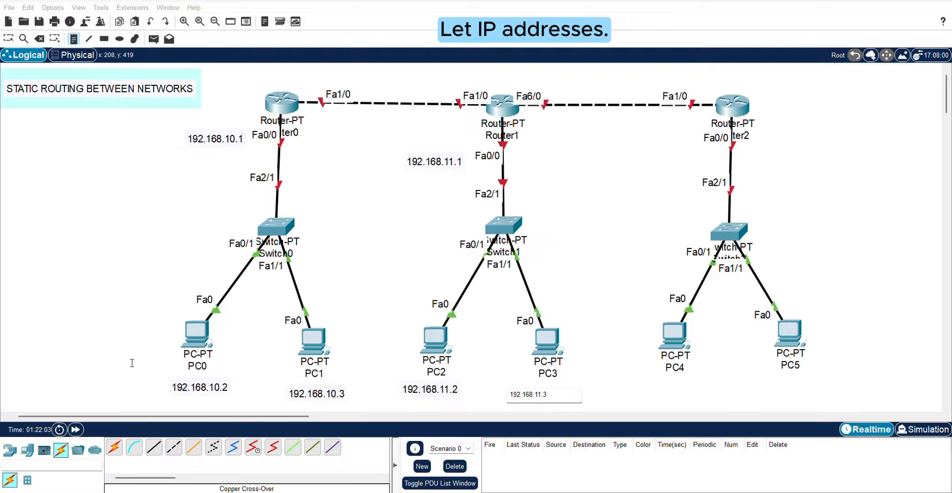
# Step: Place IP address notes for the third network: 192.168.12.1 beside Router2, 192.168.12.2 below PC4 and 192.168.12.3 below PC5
pyautogui.click(653, 140)
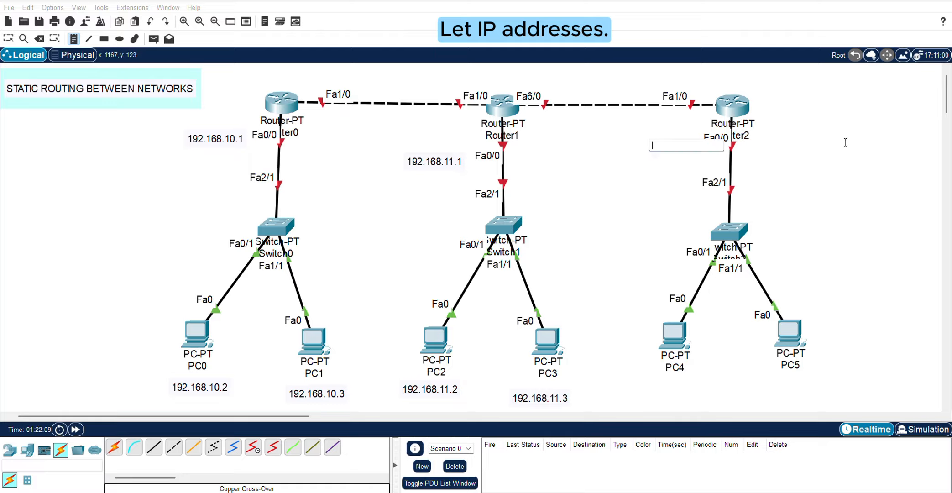
pyautogui.write('192.168.12.1')
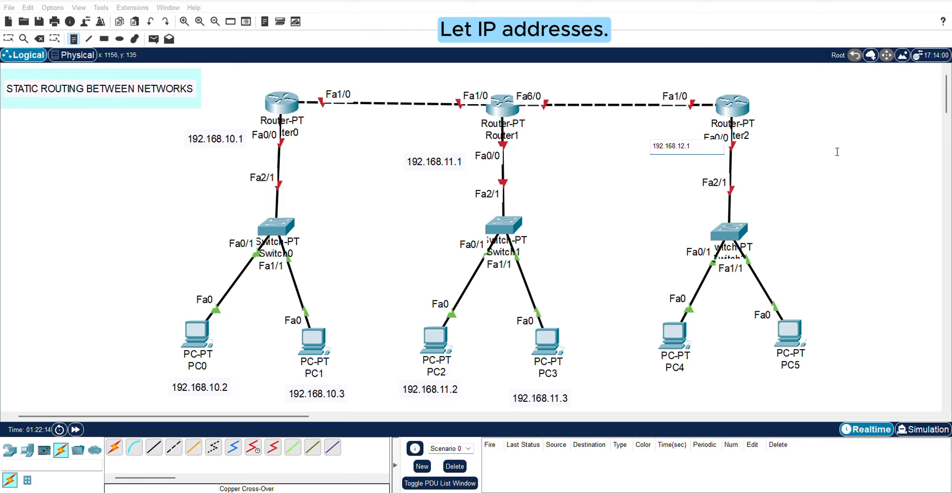
pyautogui.click(645, 388)
pyautogui.write('192.168.12')
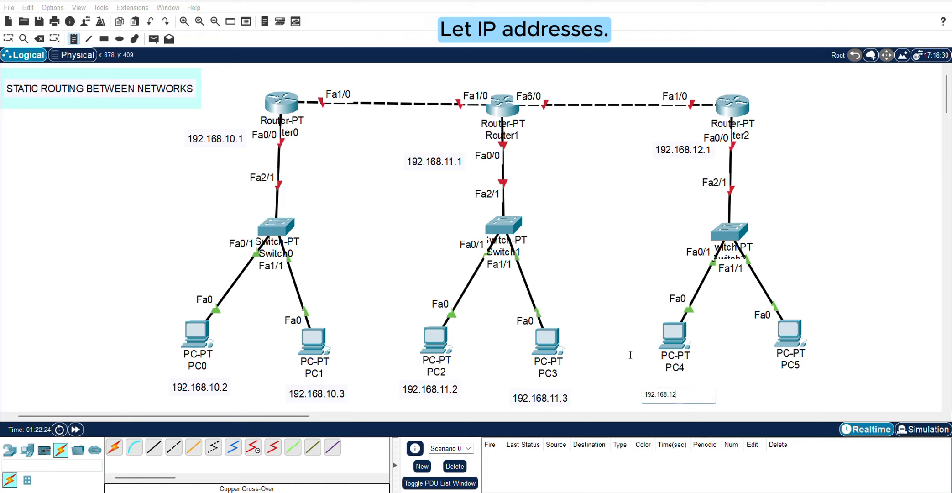
pyautogui.write('.2')
pyautogui.click(759, 381)
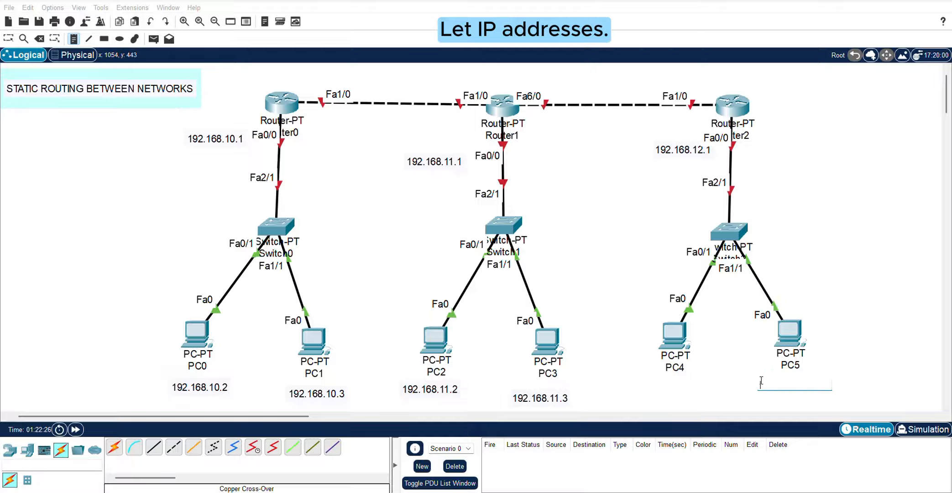
pyautogui.write('192.168.12.3')
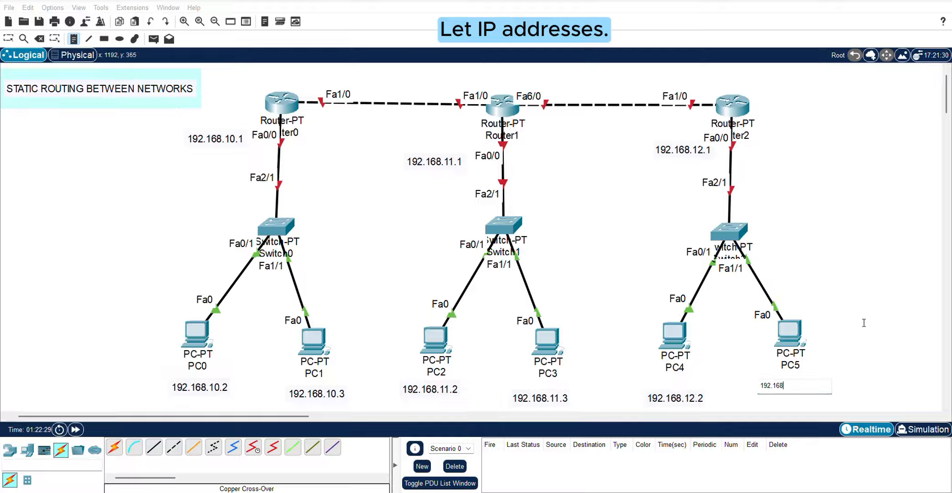
pyautogui.click(593, 208)
pyautogui.click(402, 16)
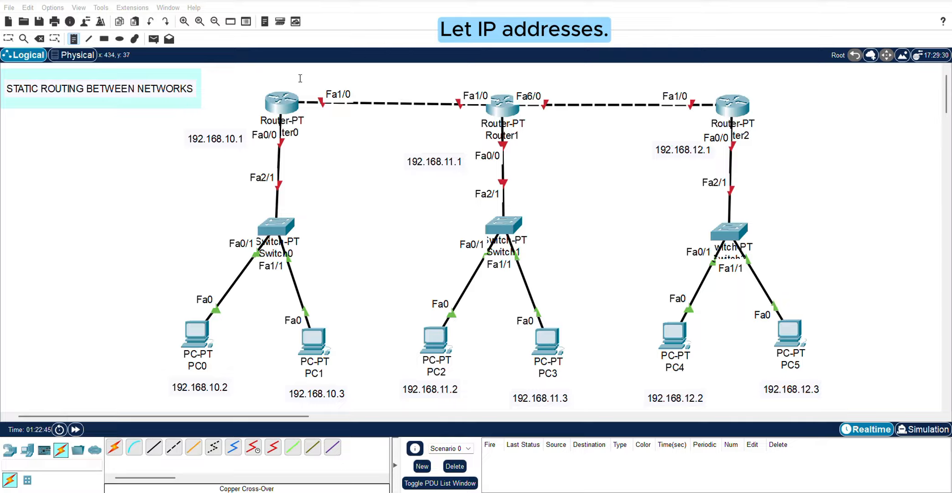
# Step: Label the Router0–Router1 link with notes 192.168.20.1 at Router0's end and 192.168.20.2 at Router1's end
pyautogui.click(301, 79)
pyautogui.write('192.168.20')
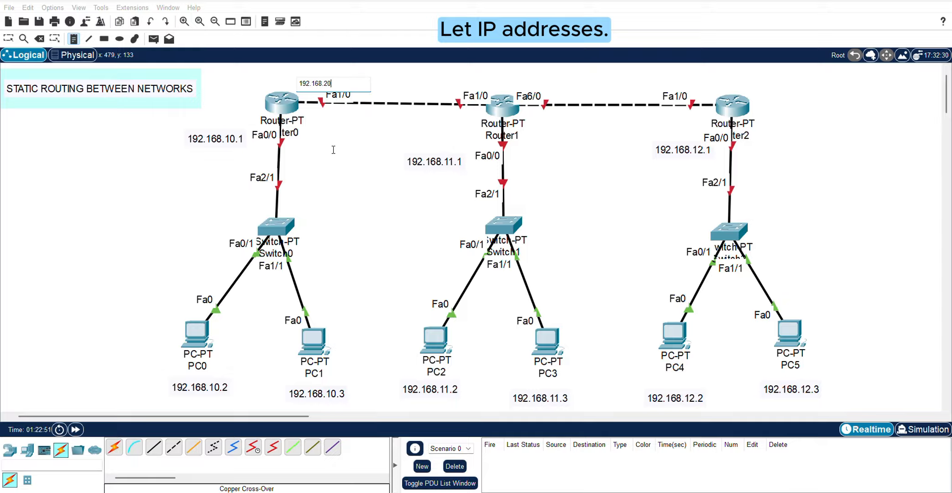
pyautogui.write('.1')
pyautogui.click(435, 81)
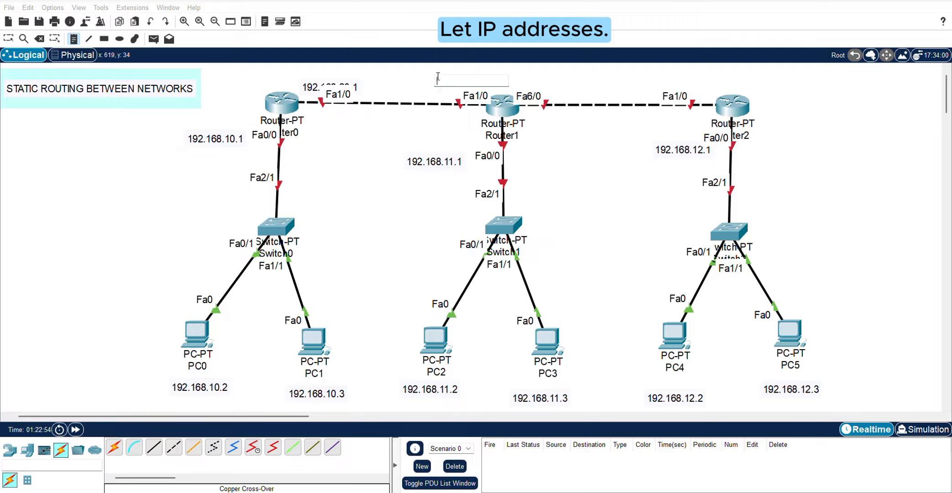
pyautogui.write('192.168.20.2')
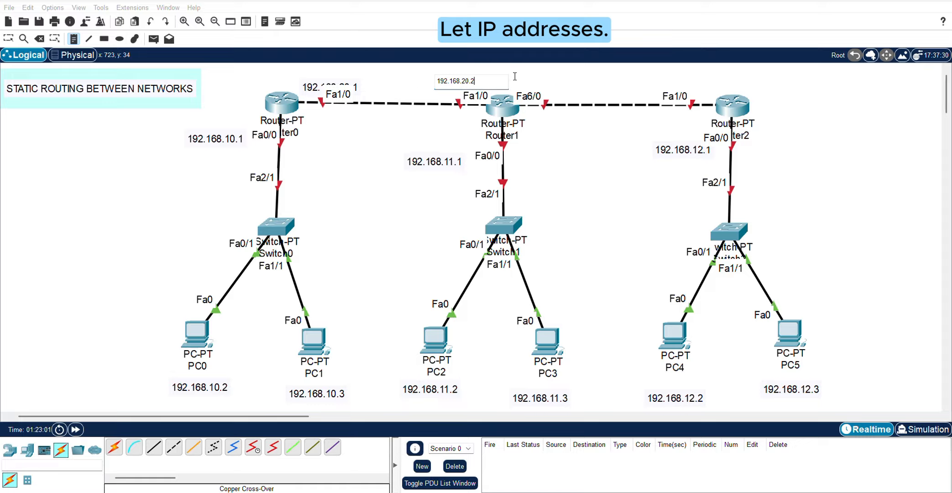
# Step: Label the Router1–Router2 link with notes 192.168.21.1 at Router1's end and 192.168.21.2 at Router2's end
pyautogui.click(516, 76)
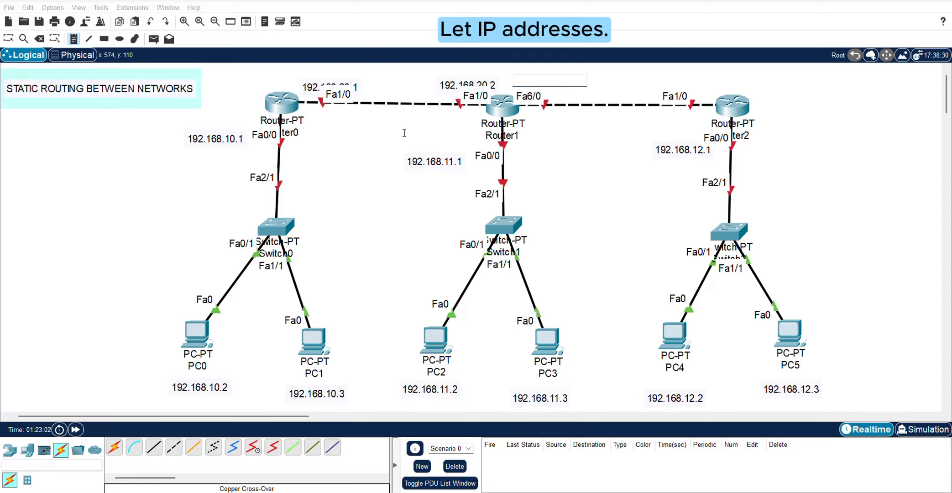
pyautogui.write('192.168.21.')
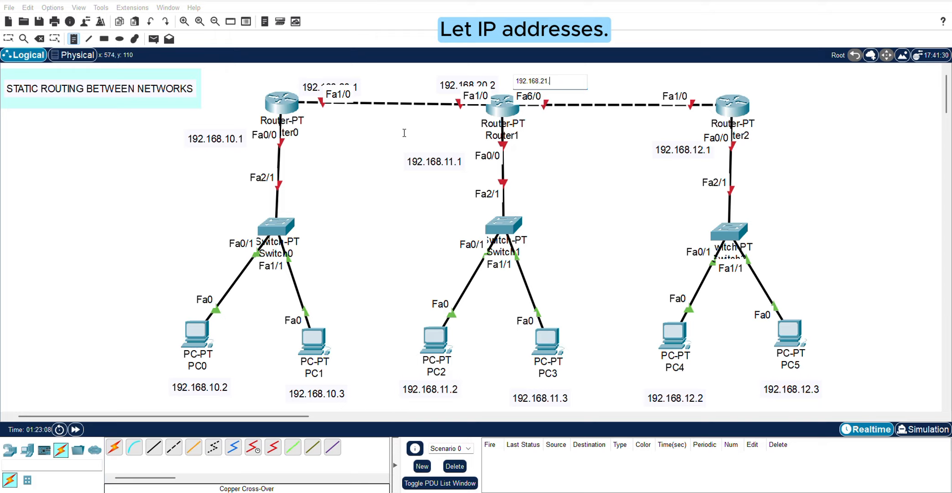
pyautogui.write('1')
pyautogui.click(661, 77)
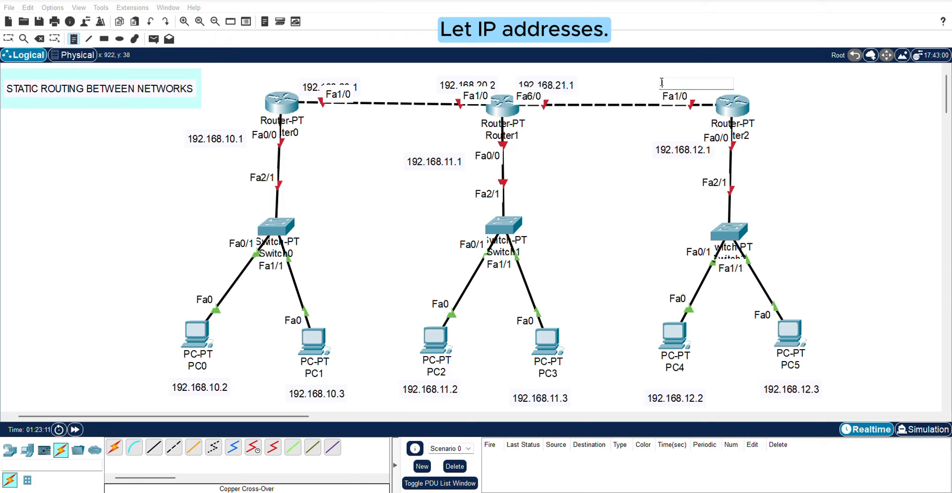
pyautogui.write('192.168.21.2')
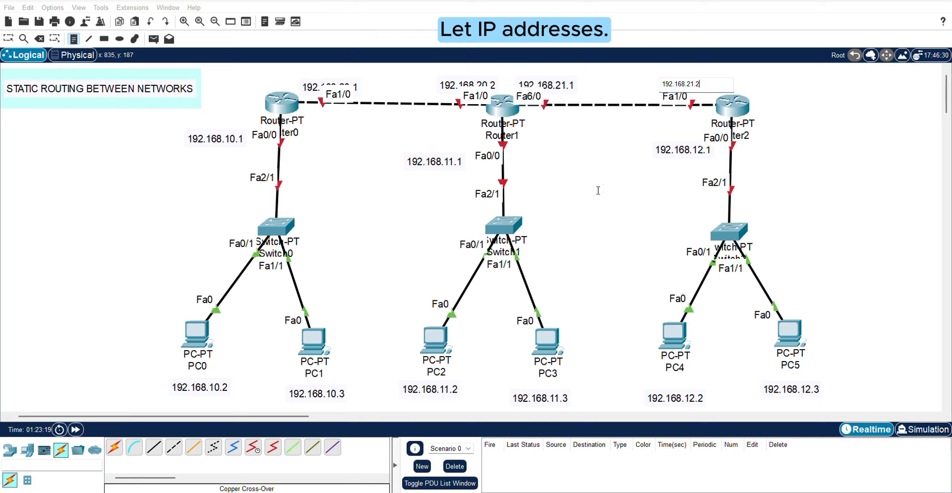
pyautogui.click(598, 190)
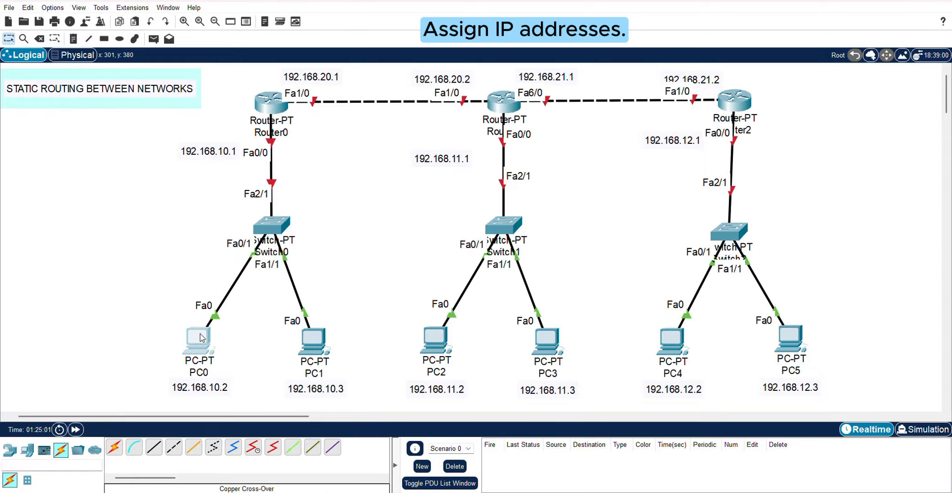
# Step: Give PC0 the static IPv4 address 192.168.10.2 with subnet mask 255.255.255.0
pyautogui.click(201, 338)
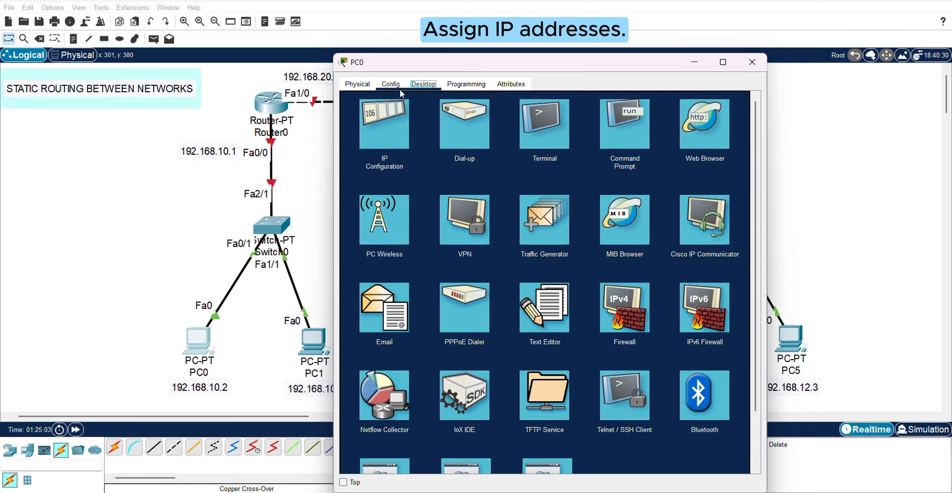
pyautogui.click(423, 84)
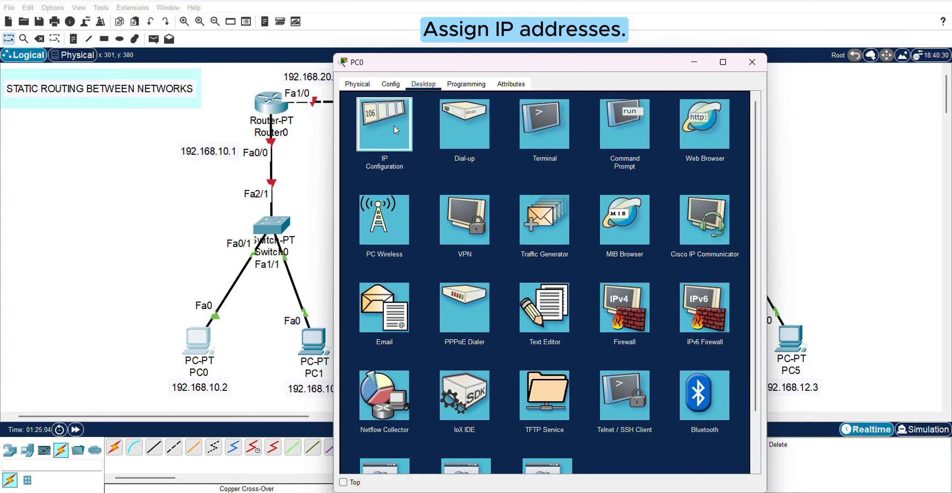
pyautogui.click(395, 130)
pyautogui.write('192.168.10.2')
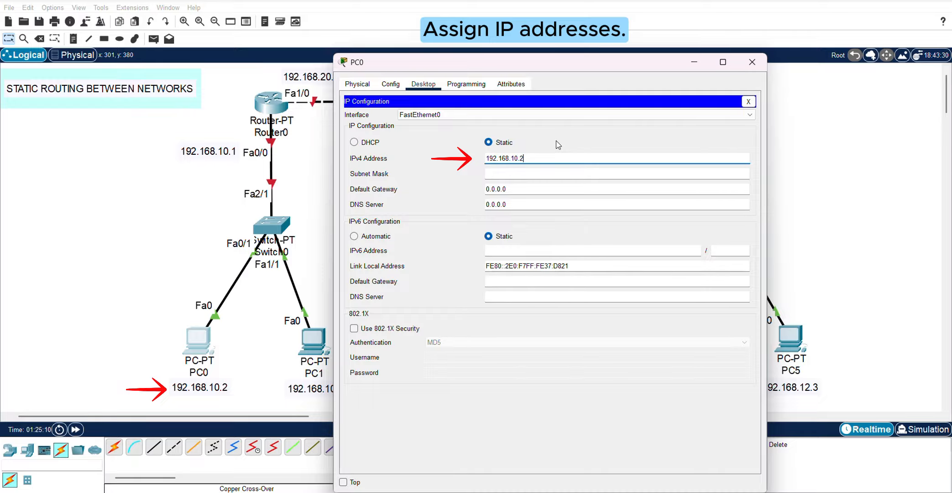
pyautogui.click(546, 175)
# Step: Set PC0's default gateway to 192.168.10.1 and close its configuration window
pyautogui.click(535, 185)
pyautogui.doubleClick(487, 190)
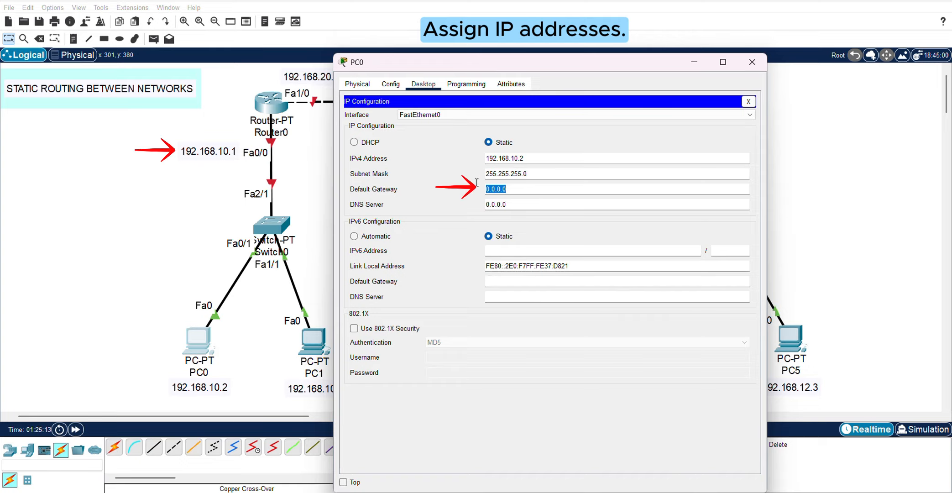
pyautogui.press('BackSpace')
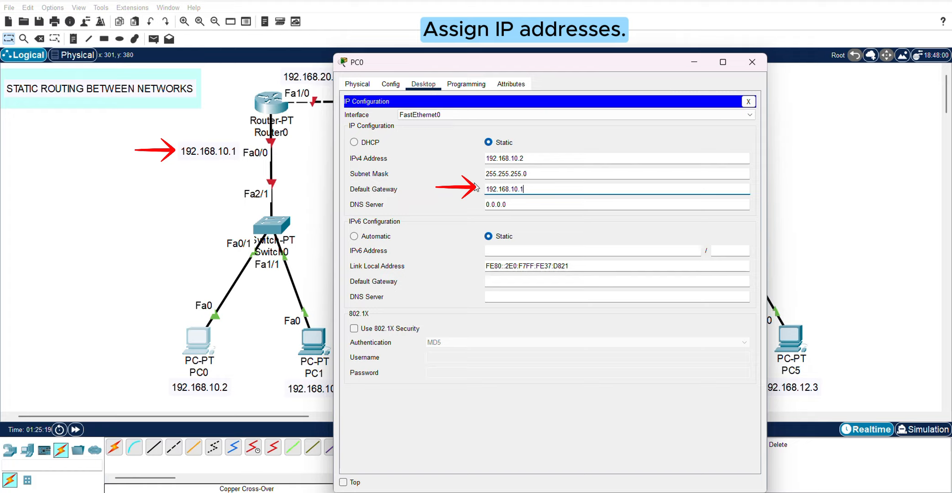
pyautogui.click(625, 134)
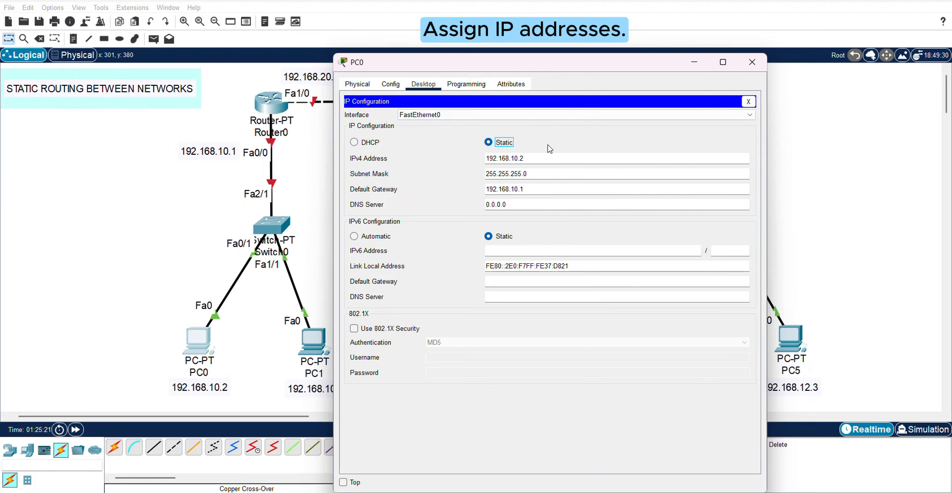
pyautogui.click(746, 70)
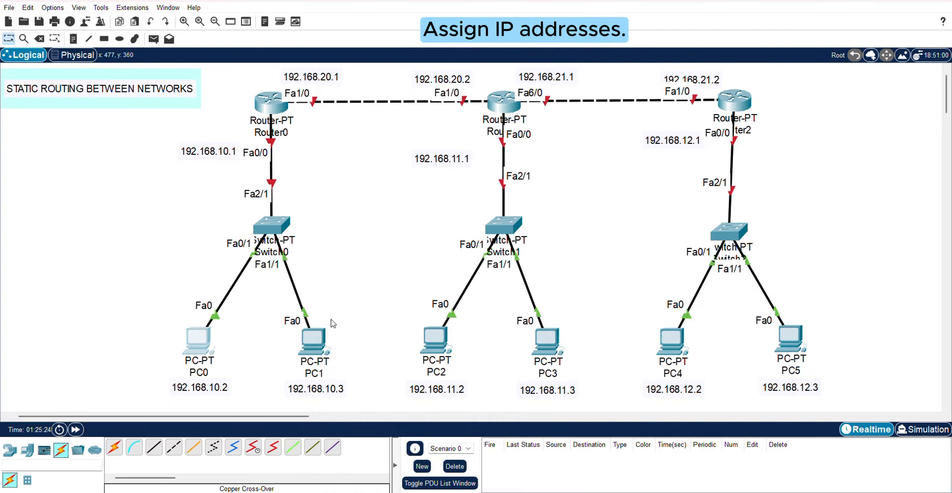
# Step: Give PC1 the static IPv4 address 192.168.10.3 with subnet mask 255.255.255.0
pyautogui.doubleClick(313, 340)
pyautogui.click(424, 117)
pyautogui.click(390, 168)
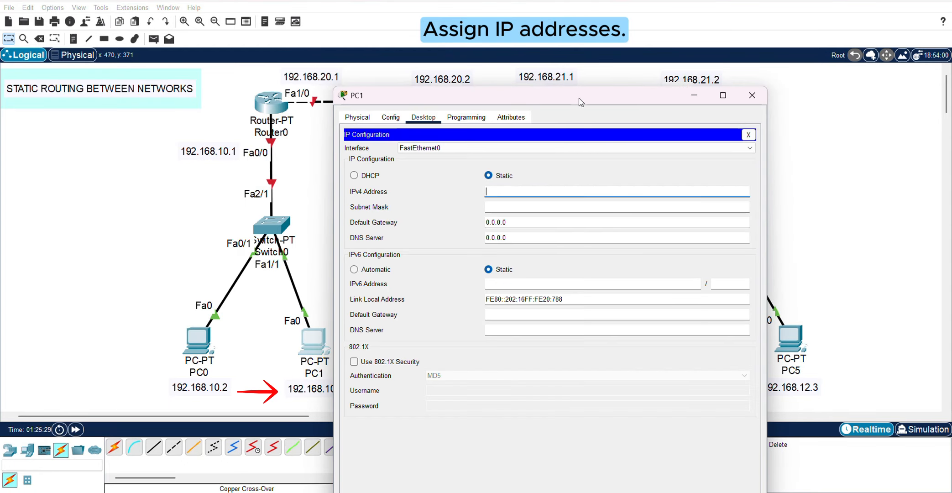
pyautogui.moveTo(577, 98); pyautogui.dragTo(615, 120)
pyautogui.write('192.1')
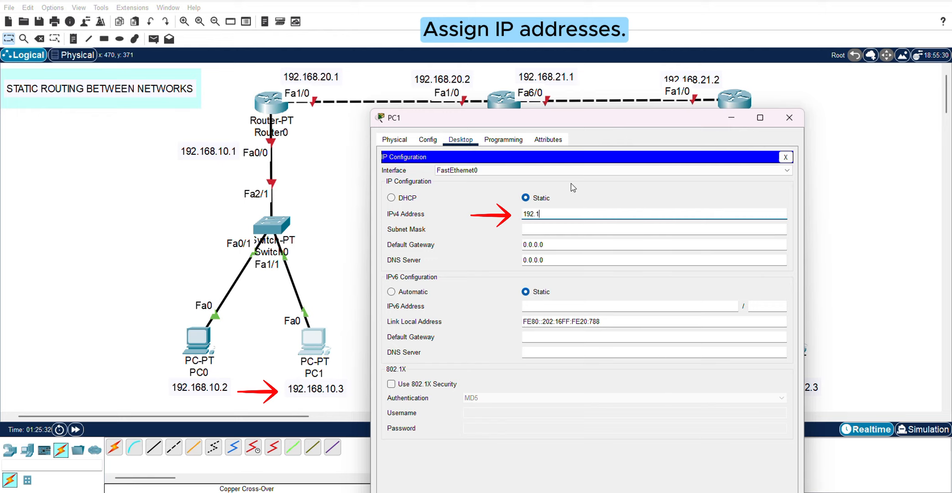
pyautogui.write('68.10.3')
pyautogui.click(565, 228)
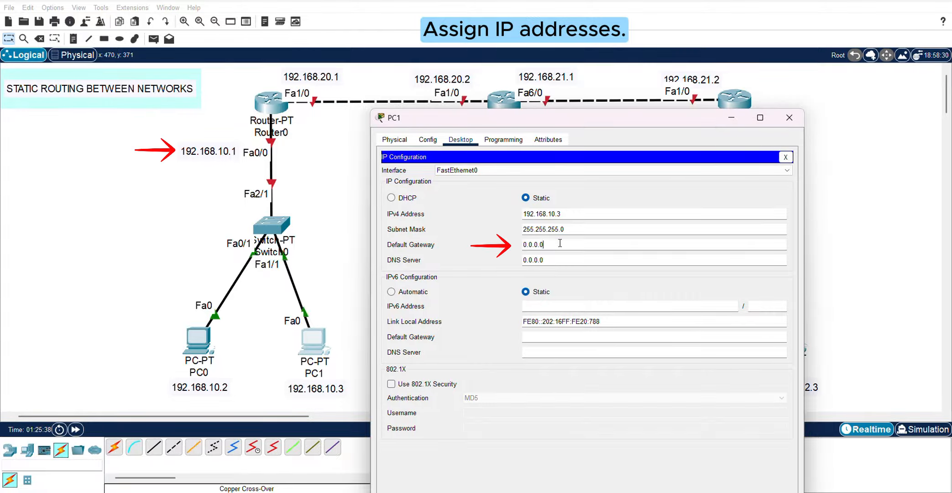
# Step: Set PC1's default gateway to 192.168.10.1 and close its configuration window
pyautogui.moveTo(559, 244); pyautogui.dragTo(515, 246)
pyautogui.press('BackSpace')
pyautogui.write('192.1')
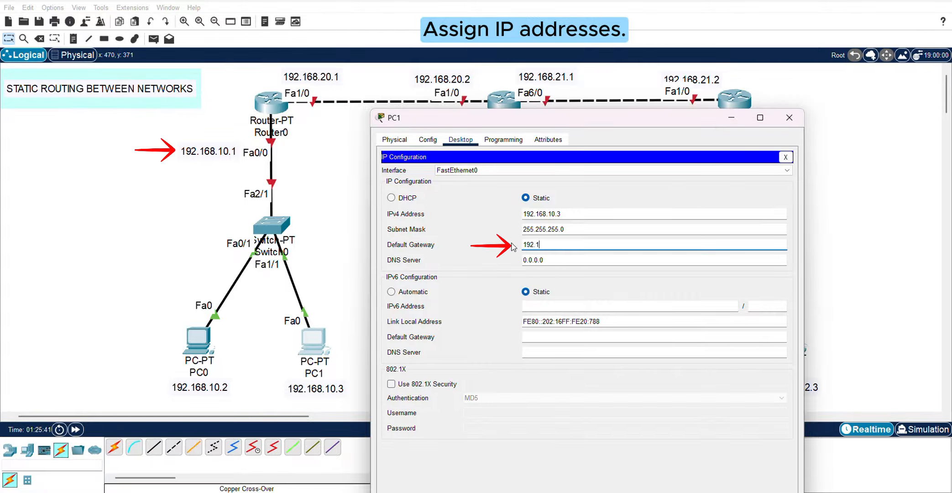
pyautogui.write('68.10.1')
pyautogui.click(635, 198)
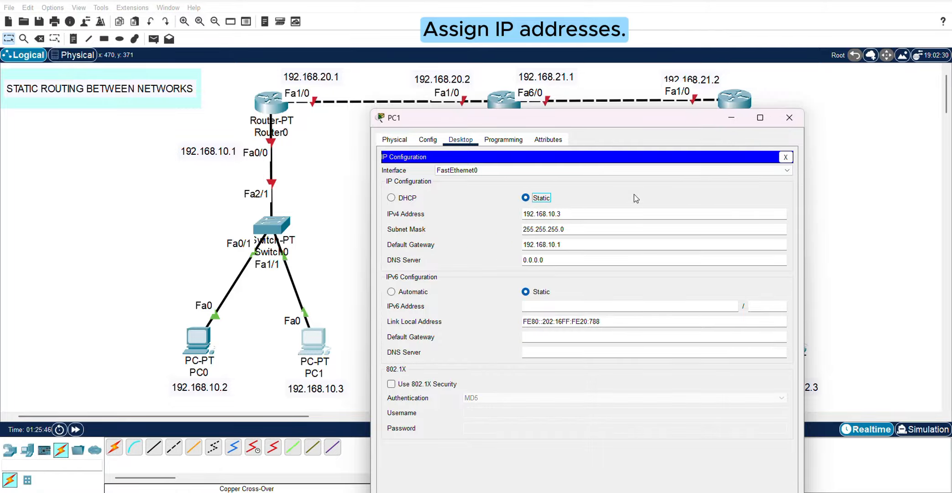
pyautogui.click(789, 117)
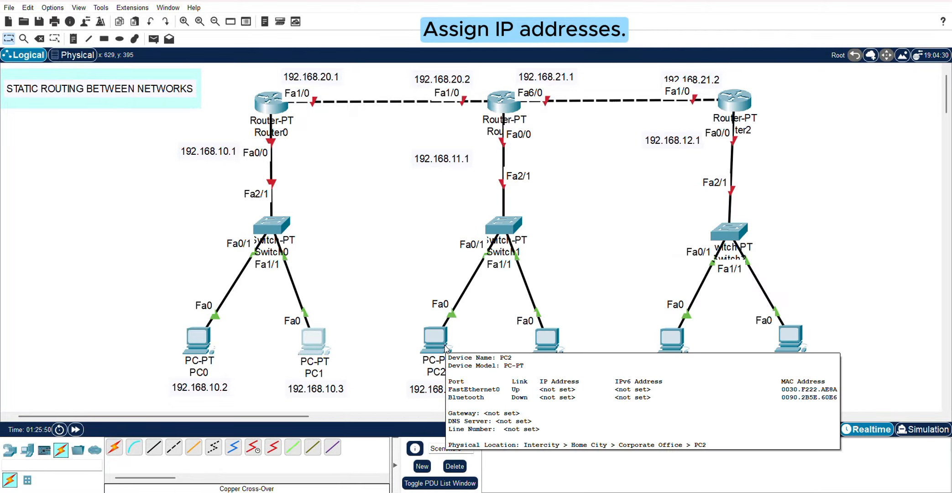
# Step: Open Router0's command line interface and answer NO to the initial configuration dialog
pyautogui.click(270, 101)
pyautogui.click(416, 84)
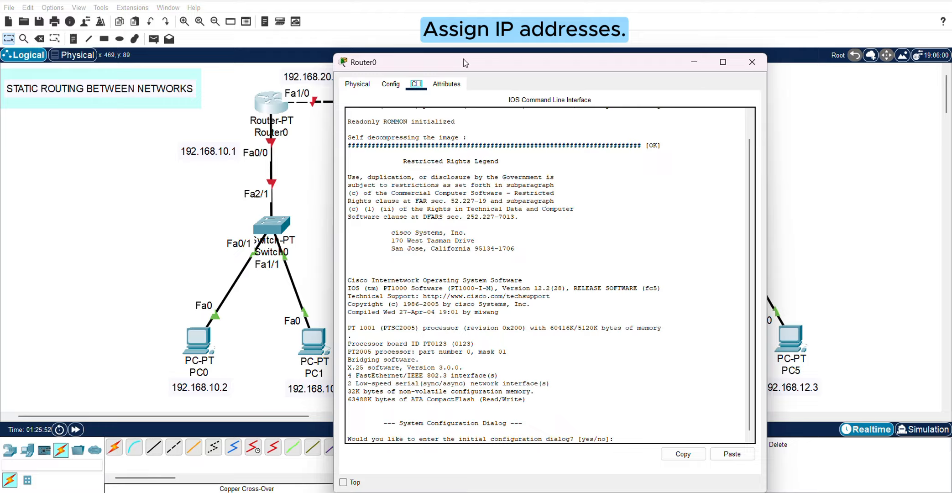
pyautogui.moveTo(471, 56); pyautogui.dragTo(444, 140)
pyautogui.scroll(-1, 619, 308)
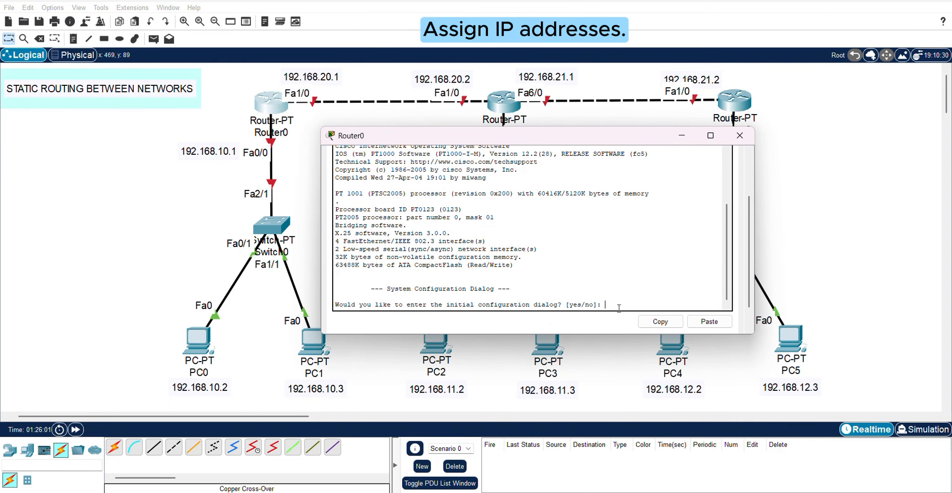
pyautogui.write('NO')
pyautogui.press('Return')
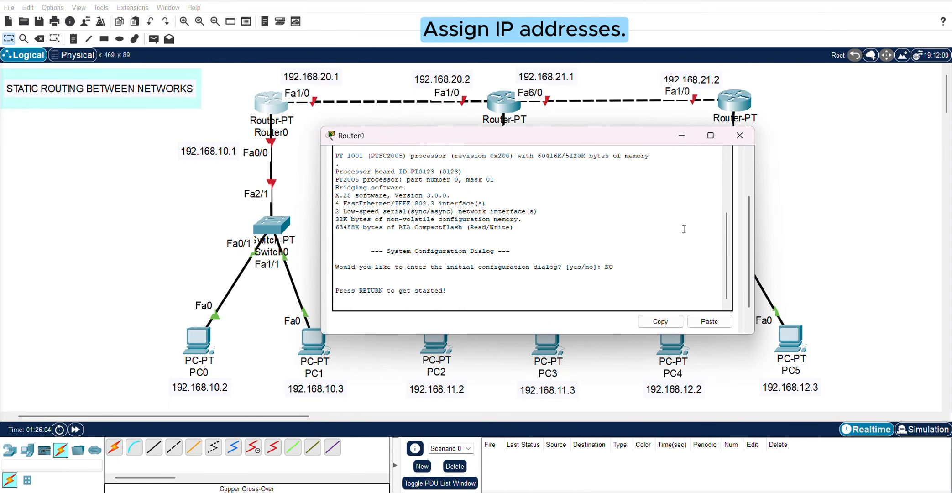
# Step: Enter privileged mode on Router0 with en, and global configuration mode with config t
pyautogui.press('Return')
pyautogui.write('en')
pyautogui.press('Return')
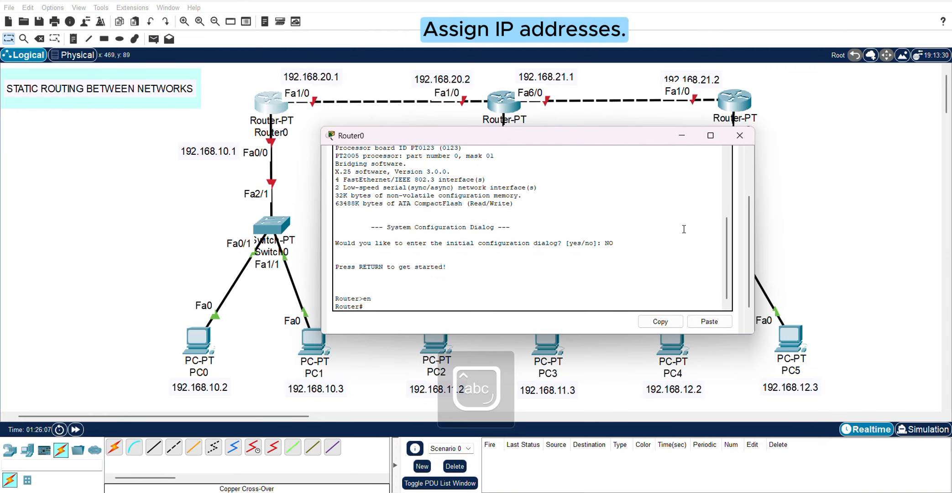
pyautogui.write('config t')
pyautogui.press('Return')
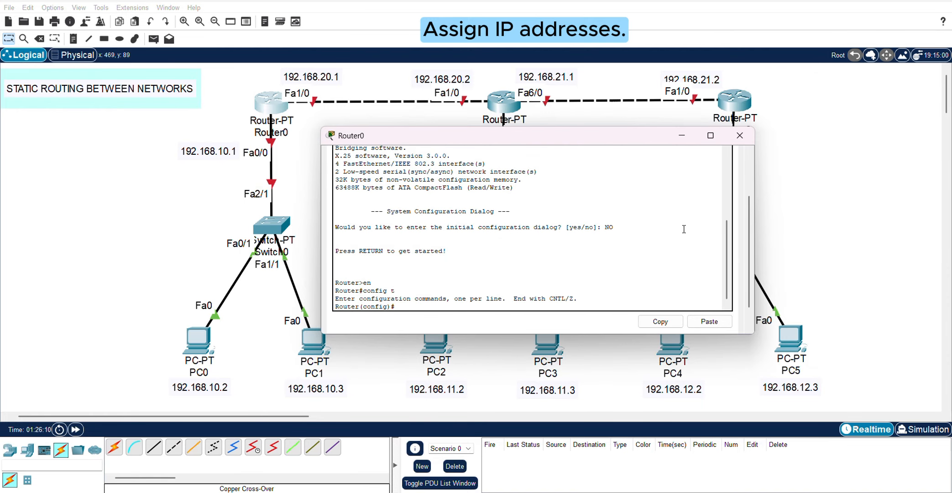
# Step: Assign 192.168.10.1 with mask 255.255.255.0 to Router0's interface fa0/0
pyautogui.write('inte')
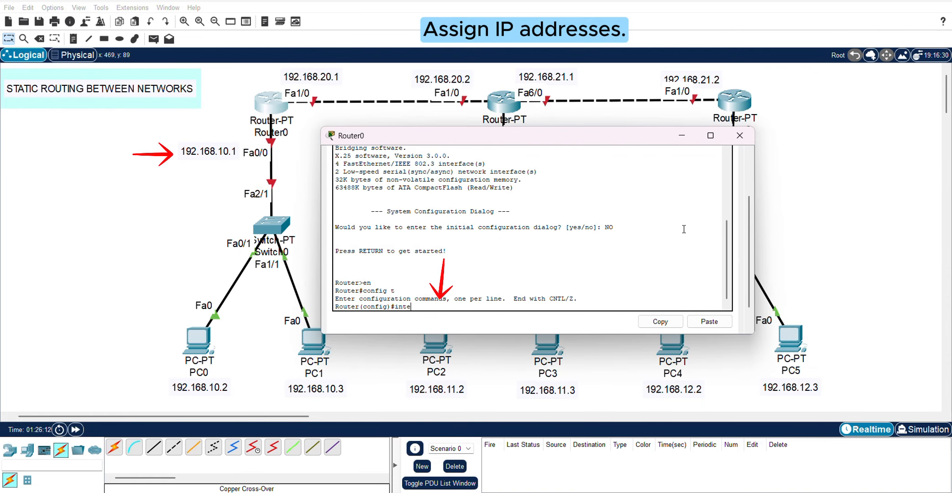
pyautogui.write('rface fa0/0')
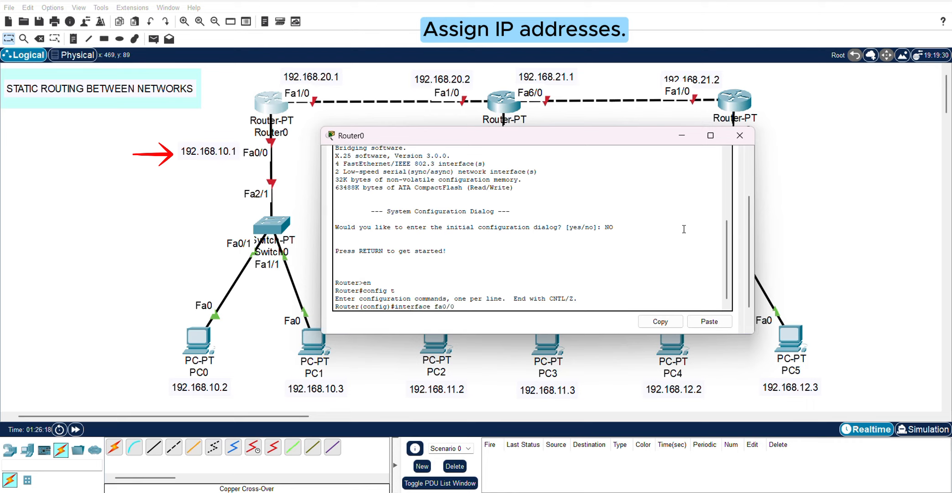
pyautogui.press('Return')
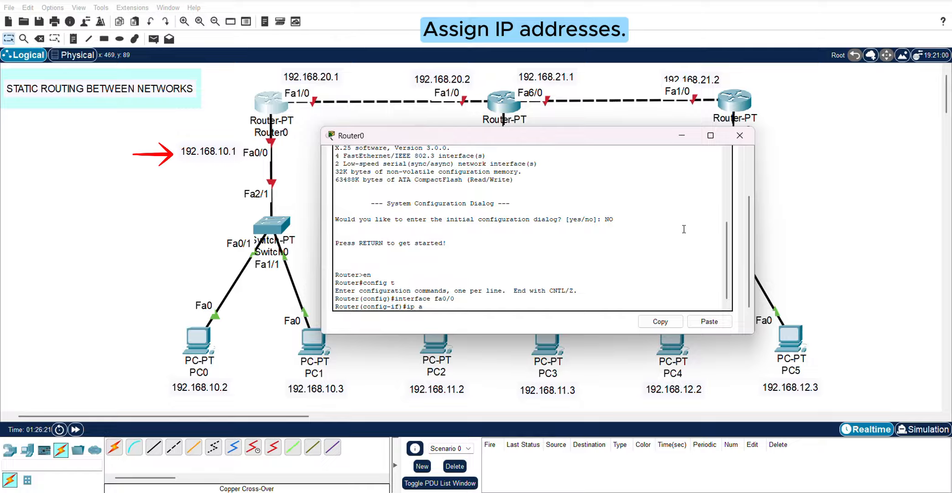
pyautogui.write('ip add 192.168.10.1 255.255.255.')
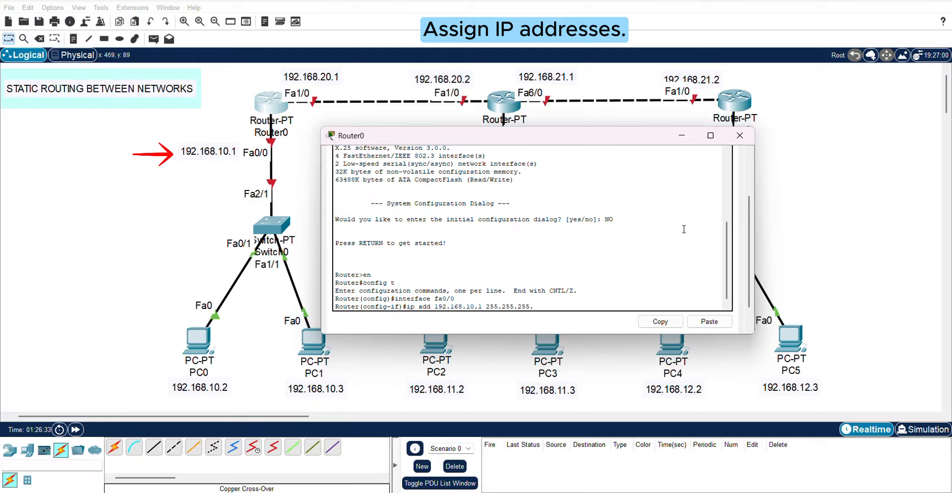
pyautogui.write('0')
pyautogui.press('Return')
# Step: Enable Router0's fa0/0 interface with no shut and exit to global configuration mode
pyautogui.write('no shut')
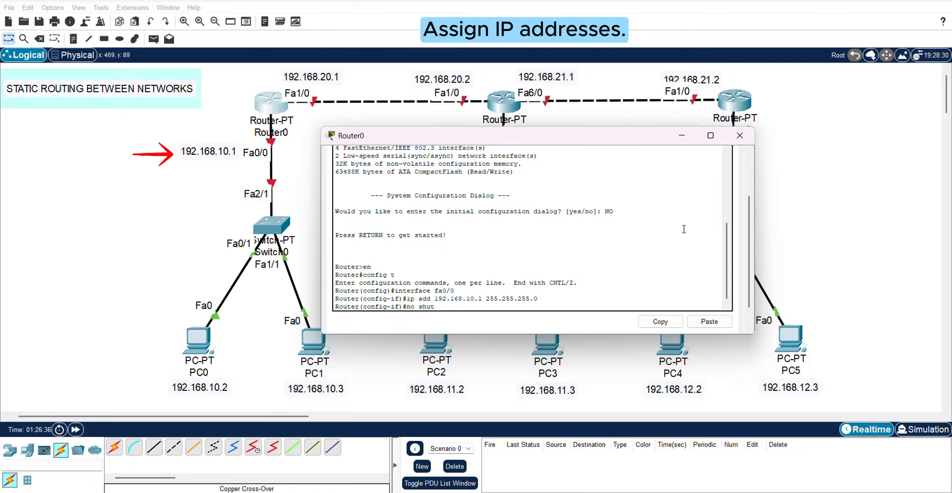
pyautogui.press('Return')
pyautogui.write('ex')
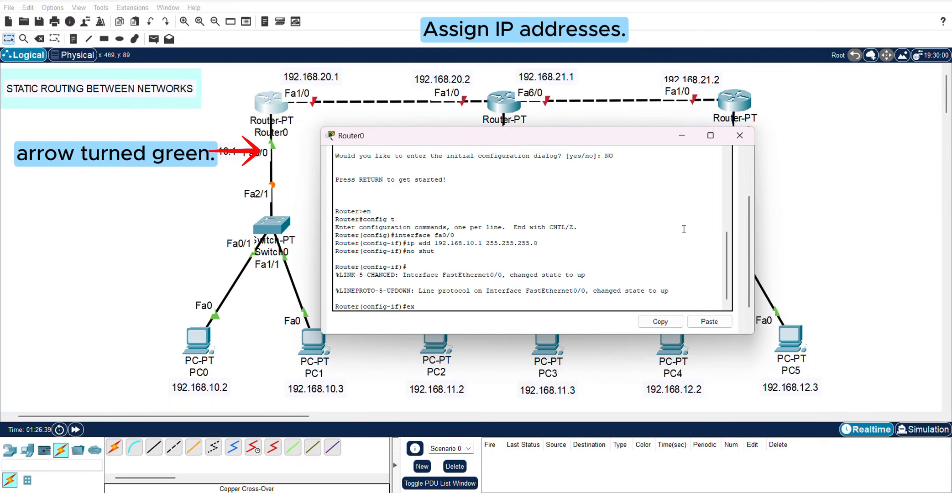
pyautogui.write('it')
pyautogui.press('Return')
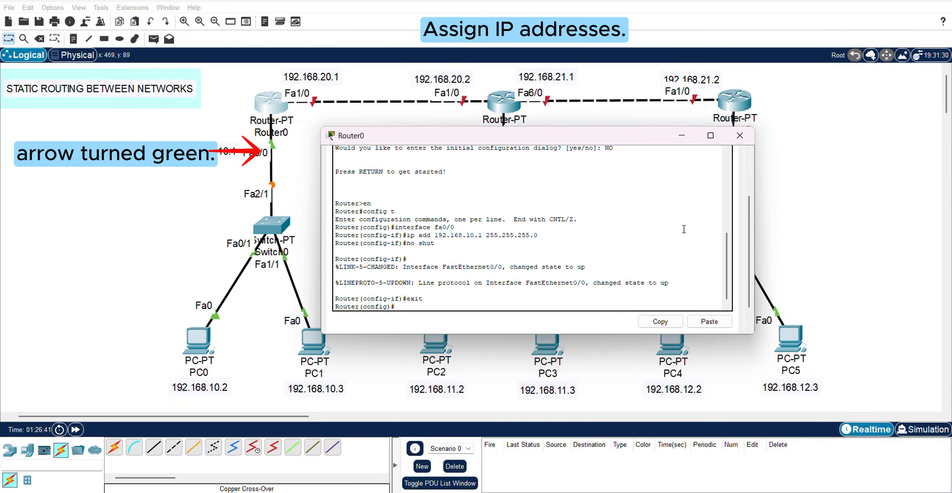
# Step: Assign 192.168.20.1 with mask 255.255.255.0 to Router0's interface fa1/0
pyautogui.write('interface')
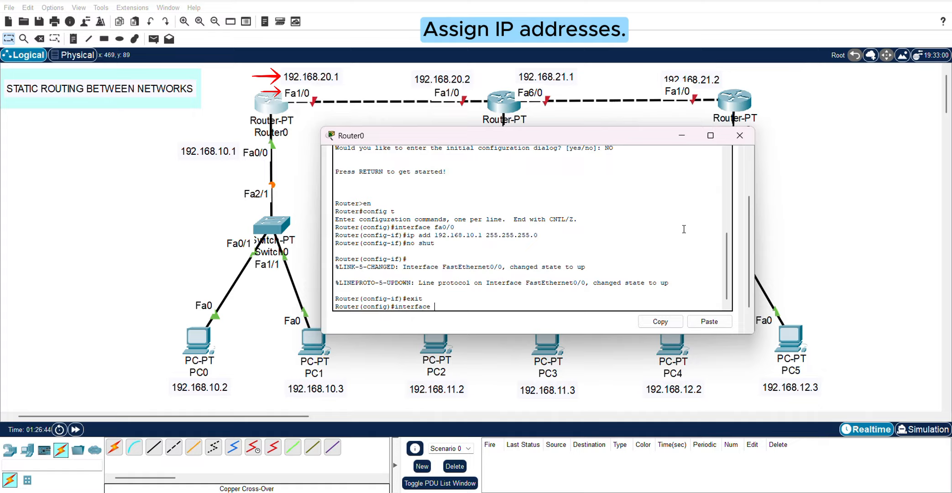
pyautogui.write(' fa1/0')
pyautogui.press('Return')
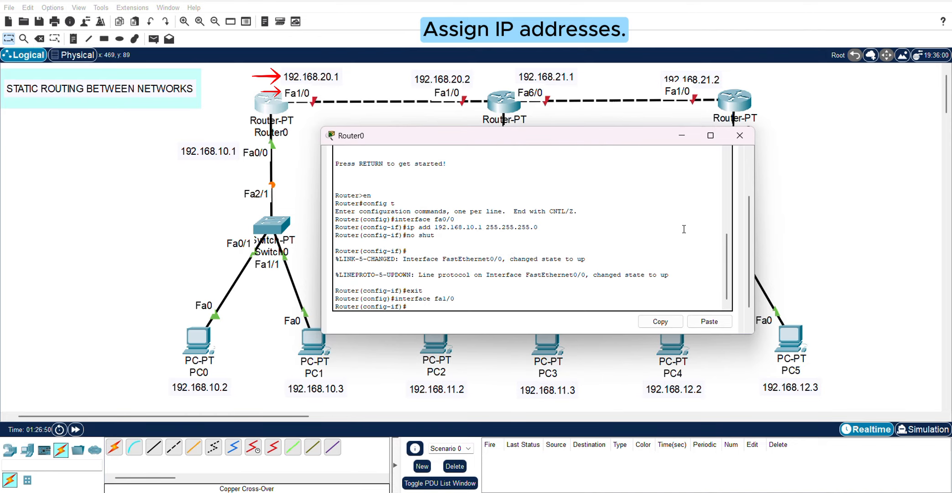
pyautogui.write('ip add 192.168.20.1 255.255.255.0')
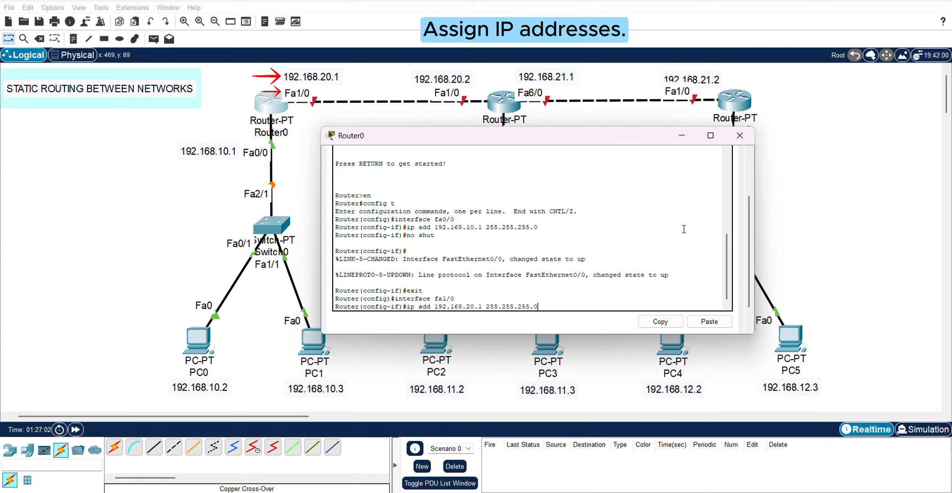
pyautogui.press('Return')
# Step: Enable Router0's fa1/0 interface with no shut, then exit the interface configuration
pyautogui.write('no shut')
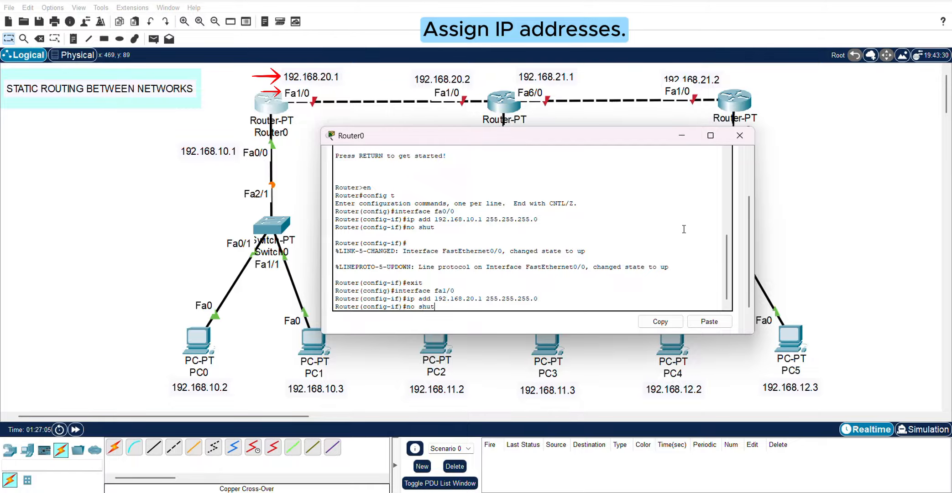
pyautogui.press('Return')
pyautogui.write('exit')
pyautogui.press('Return')
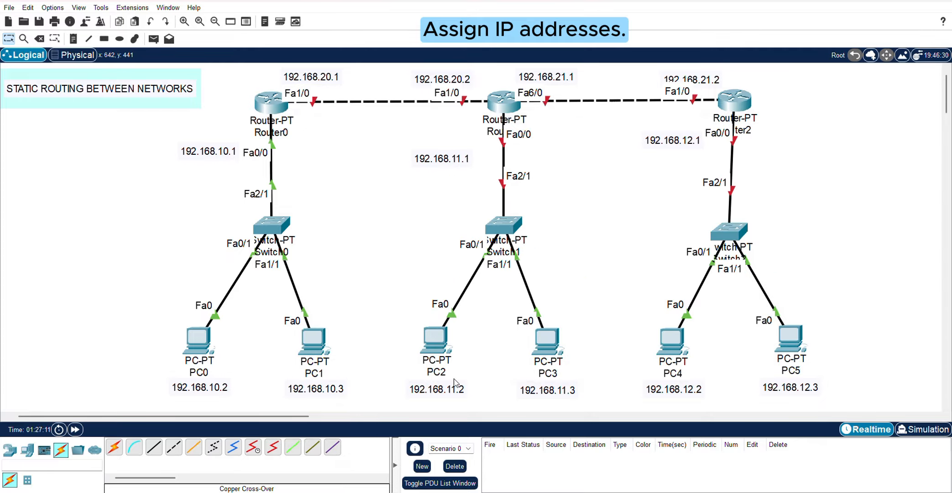
# Step: Give PC2 the static IPv4 address 192.168.11.2 with subnet mask 255.255.255.0
pyautogui.click(439, 351)
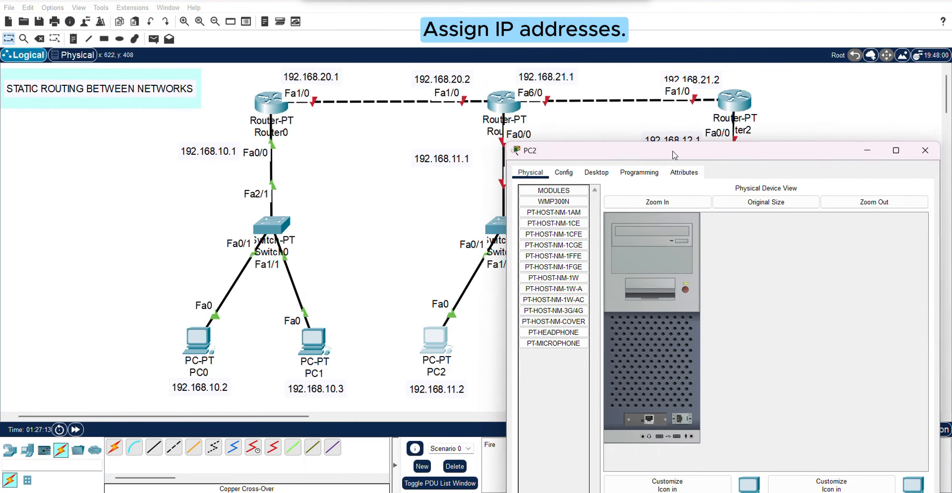
pyautogui.moveTo(589, 154); pyautogui.dragTo(616, 159)
pyautogui.click(632, 183)
pyautogui.click(586, 244)
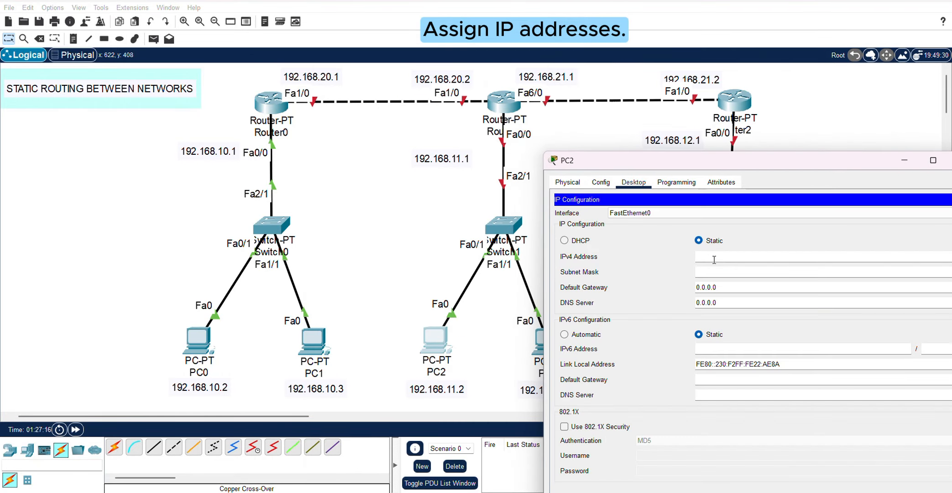
pyautogui.write('192.168')
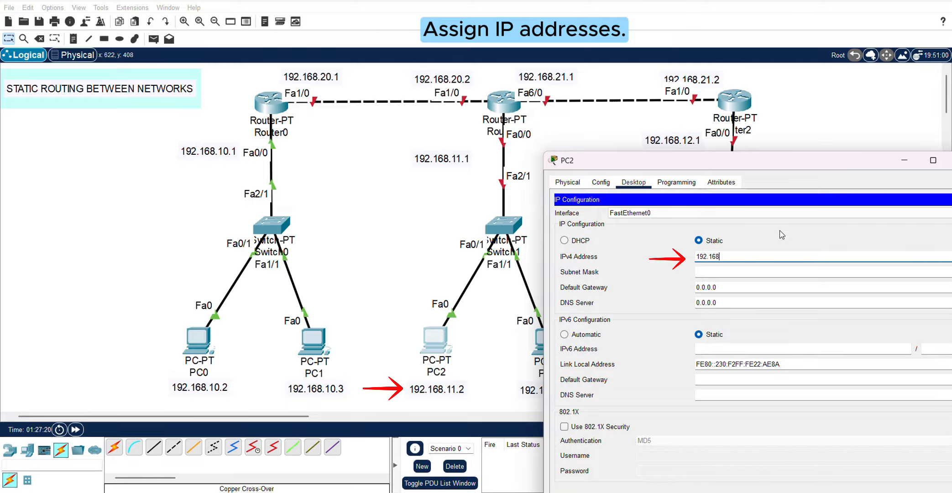
pyautogui.write('.11.2')
pyautogui.press('Tab')
# Step: Fill in PC2's subnet mask 255.255.255.0 and set its default gateway to 192.168.11.1
pyautogui.press('Tab')
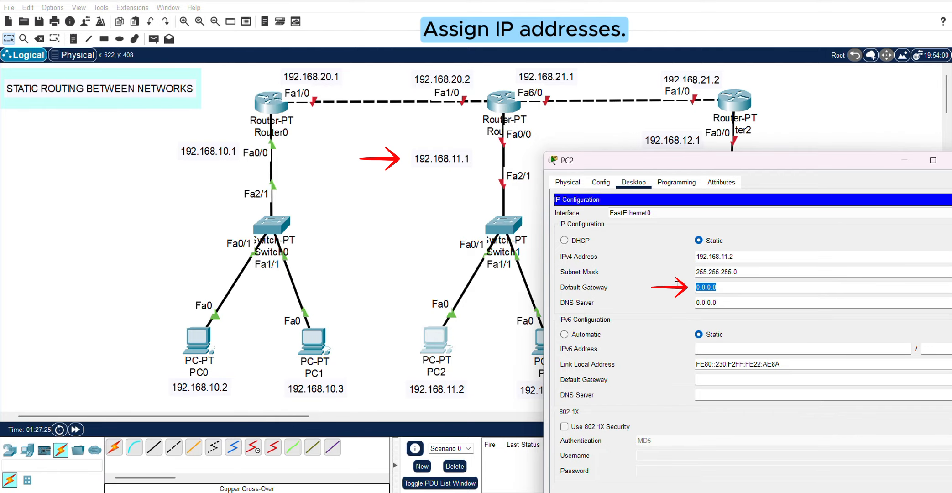
pyautogui.press('BackSpace')
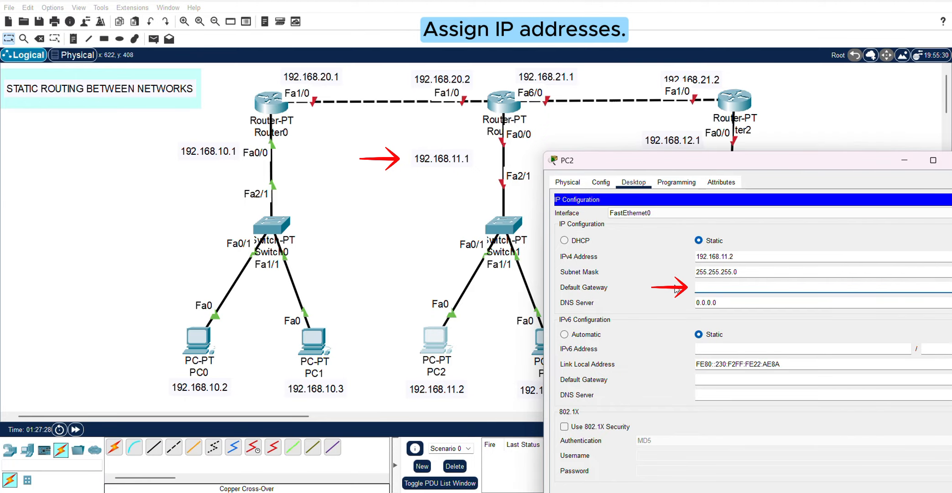
pyautogui.write('192.168.11.1')
pyautogui.click(798, 240)
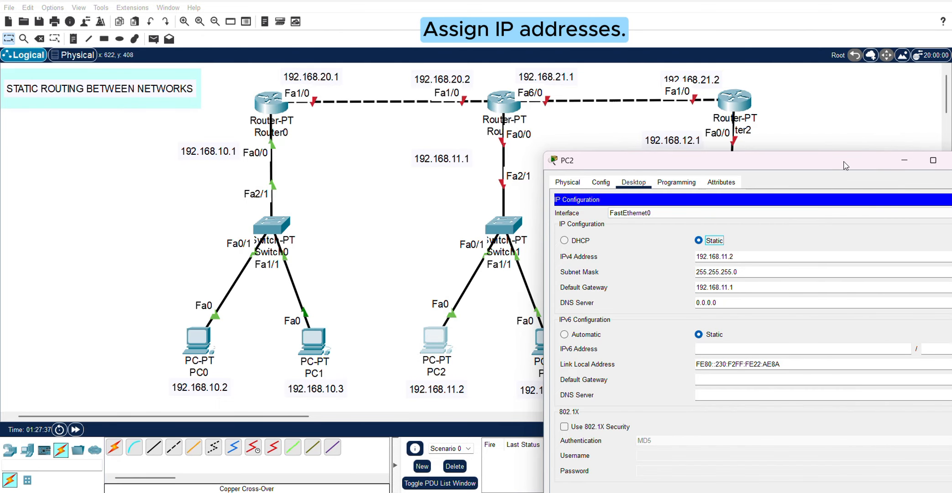
# Step: Close PC2's configuration window and move the 192.168.11.1 label beside Router1's Fa0/0 port label
pyautogui.moveTo(845, 163); pyautogui.dragTo(731, 198)
pyautogui.click(851, 198)
pyautogui.moveTo(451, 164); pyautogui.dragTo(570, 142)
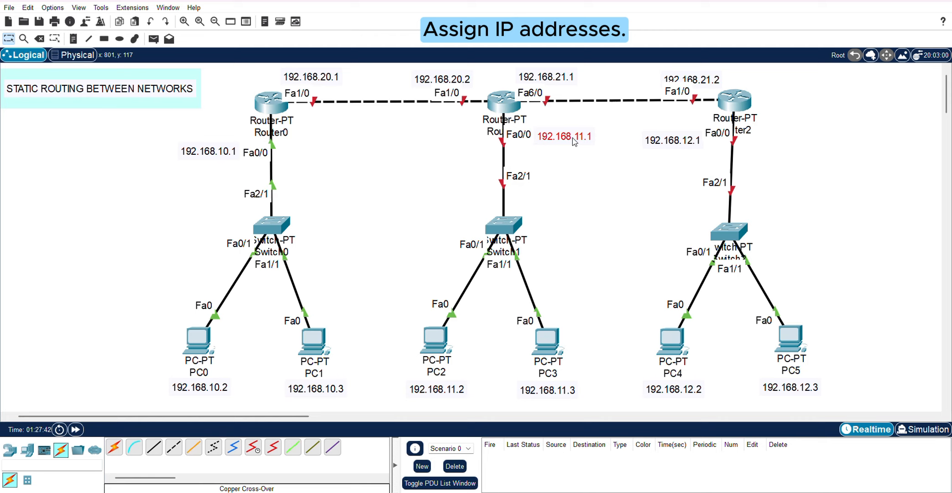
pyautogui.click(581, 173)
# Step: Give PC3 the static IPv4 address 192.168.11.3 with subnet mask 255.255.255.0
pyautogui.click(546, 349)
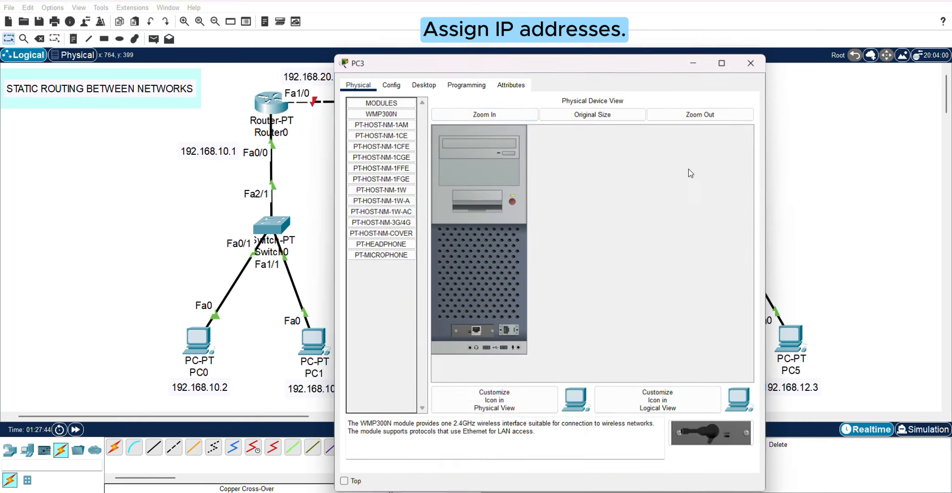
pyautogui.click(424, 84)
pyautogui.click(397, 119)
pyautogui.moveTo(542, 66); pyautogui.dragTo(276, 177)
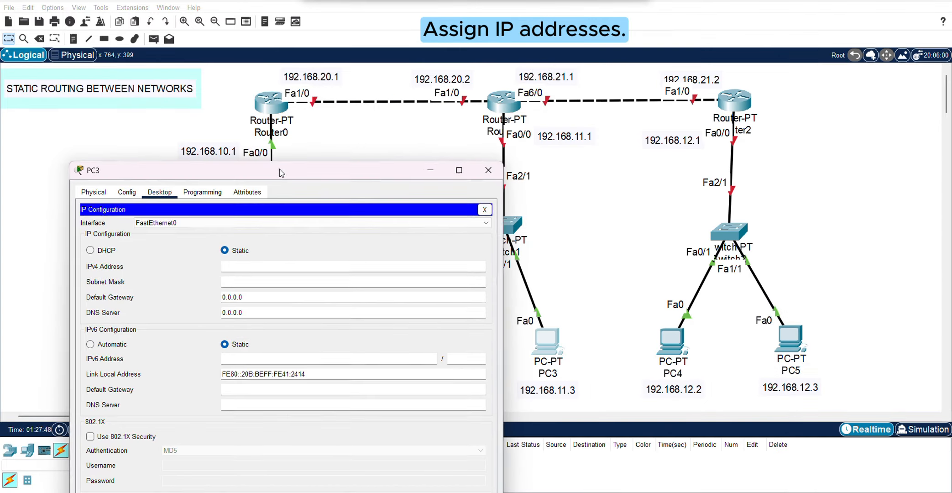
pyautogui.click(231, 274)
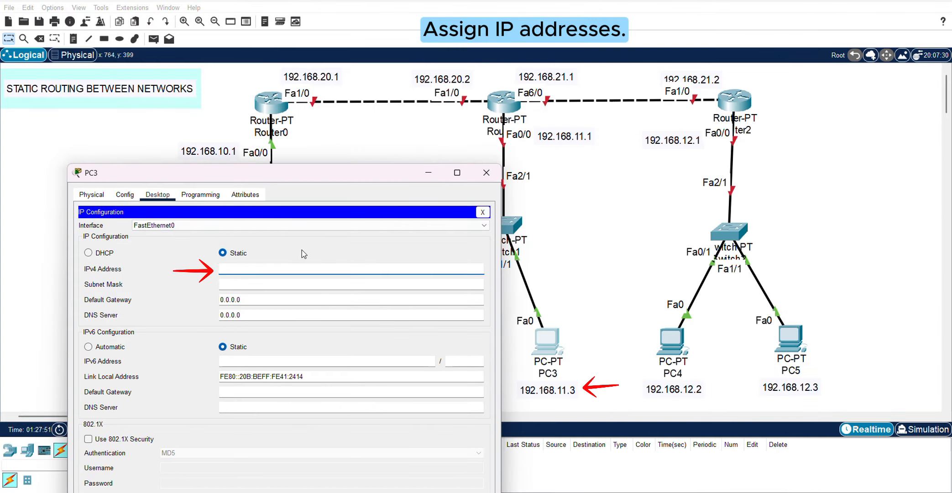
pyautogui.write('192.168.11.3')
pyautogui.click(287, 279)
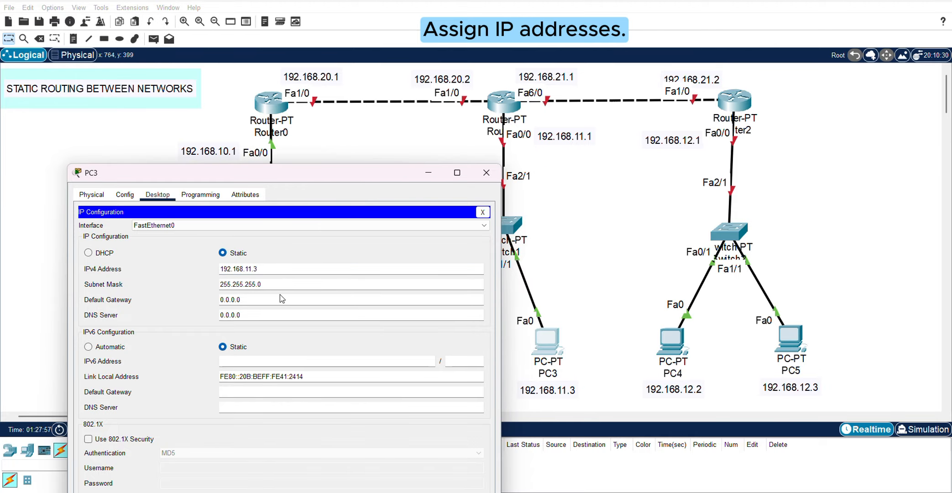
# Step: Set PC3's default gateway to 192.168.11.1 and close its configuration window
pyautogui.click(245, 298)
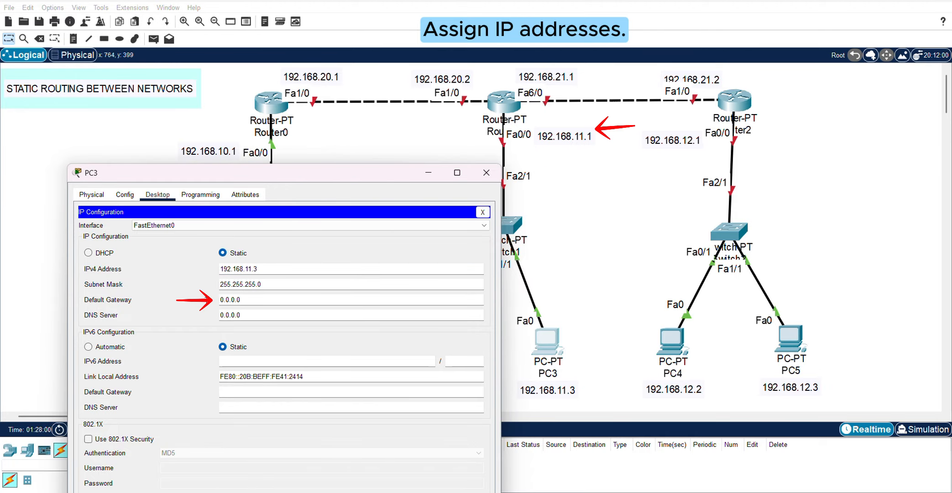
pyautogui.moveTo(243, 300); pyautogui.dragTo(220, 301)
pyautogui.write('192')
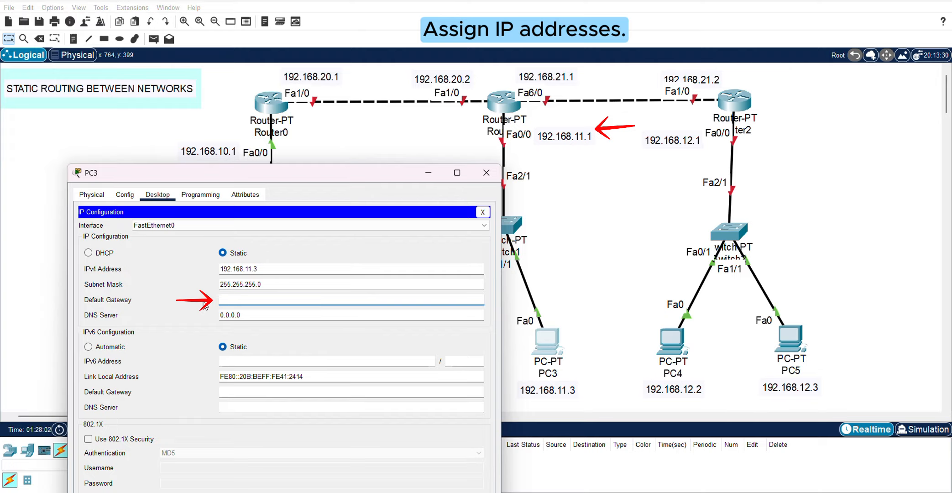
pyautogui.write('.168.11.1')
pyautogui.click(350, 259)
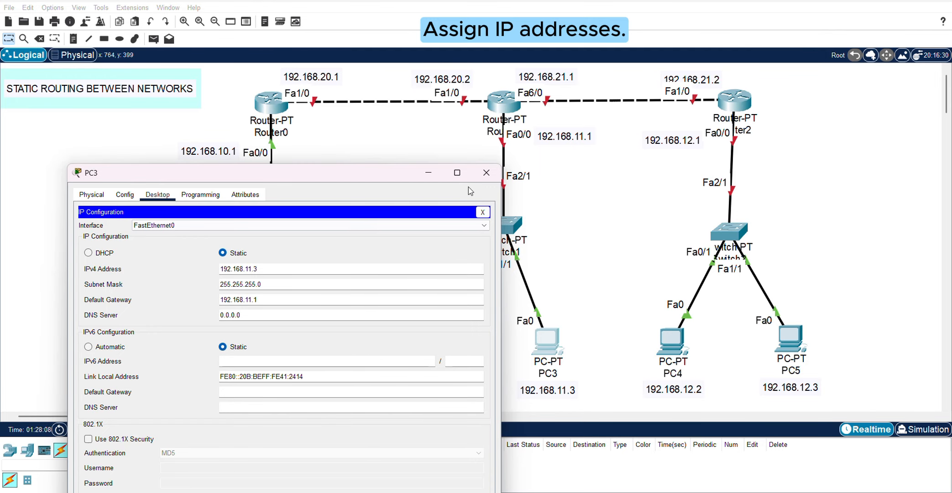
pyautogui.click(487, 172)
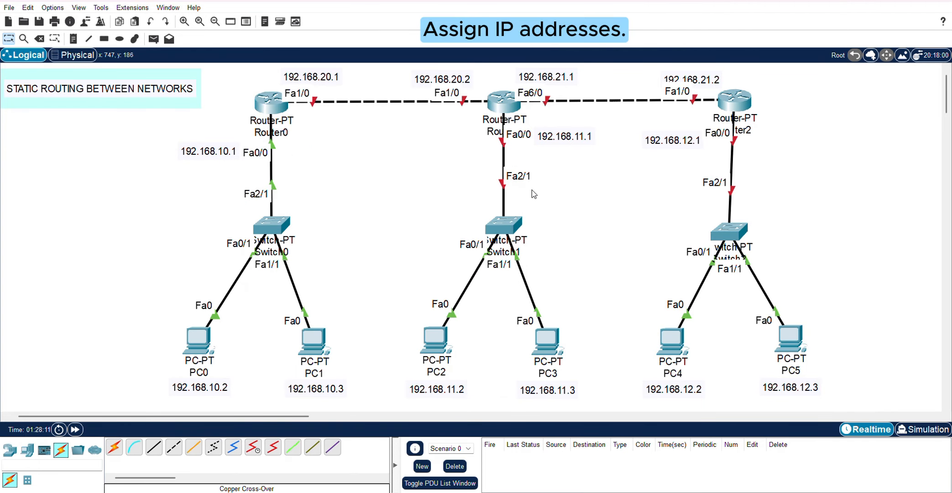
# Step: Open Router1's command line interface and answer no to the initial configuration dialog
pyautogui.click(504, 102)
pyautogui.click(416, 84)
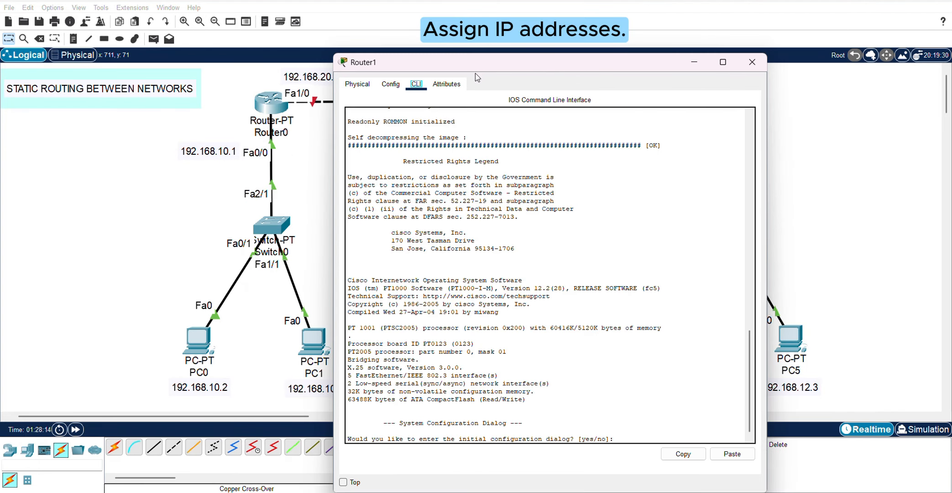
pyautogui.moveTo(479, 63); pyautogui.dragTo(433, 186)
pyautogui.scroll(-8, 449, 289)
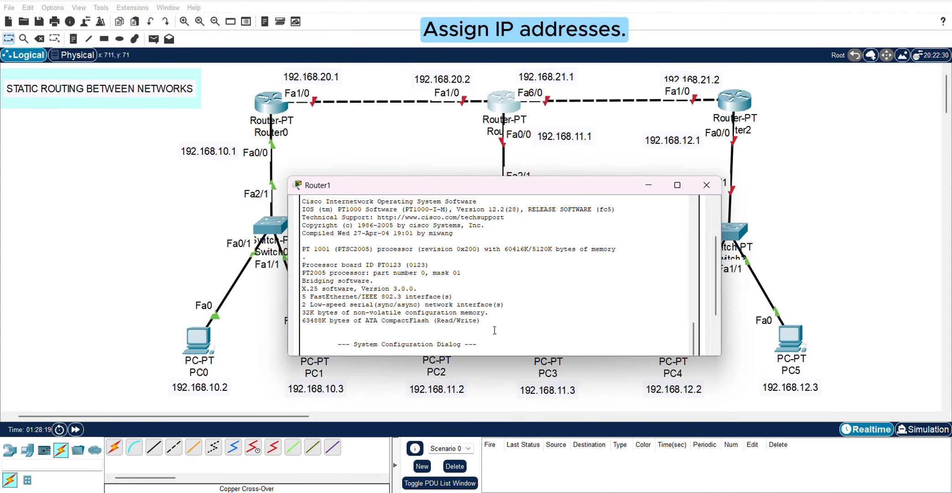
pyautogui.scroll(-3, 494, 330)
pyautogui.click(592, 296)
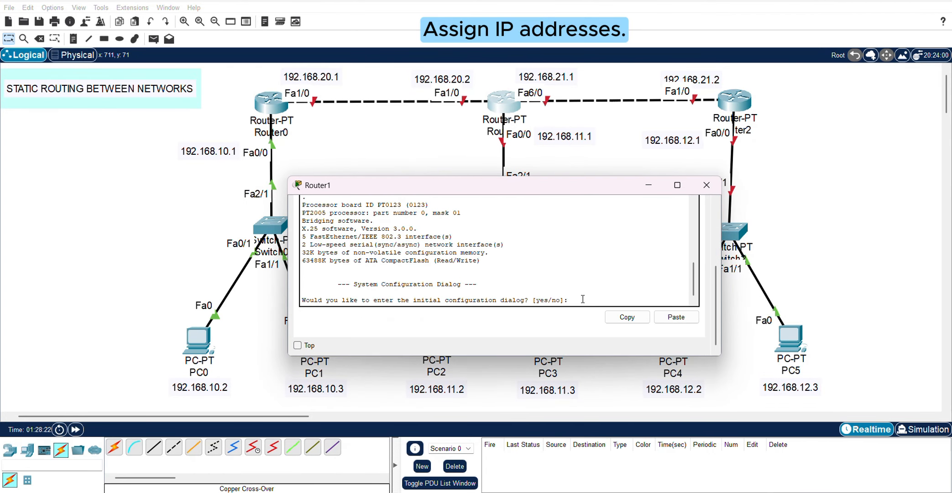
pyautogui.write('no')
pyautogui.press('Return')
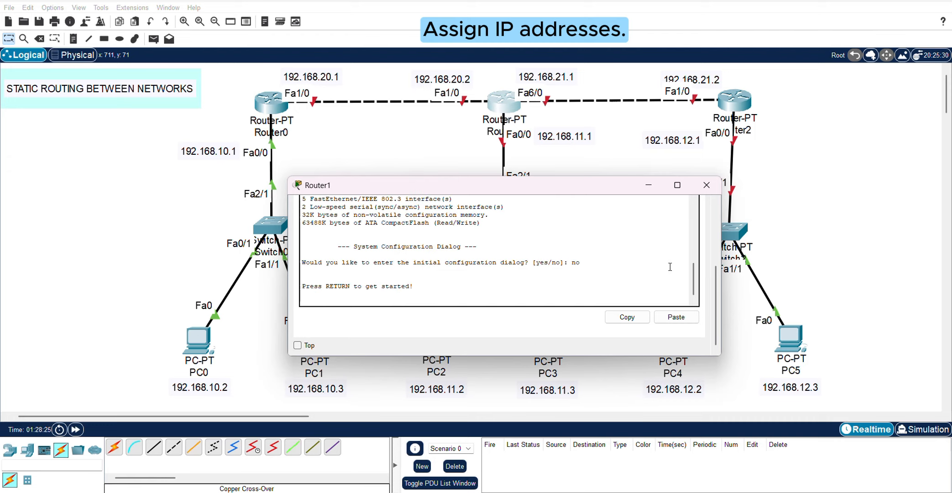
# Step: Enter privileged mode on Router1 with en, then global configuration mode with config t
pyautogui.press('Return')
pyautogui.write('en')
pyautogui.press('Return')
pyautogui.write('confi')
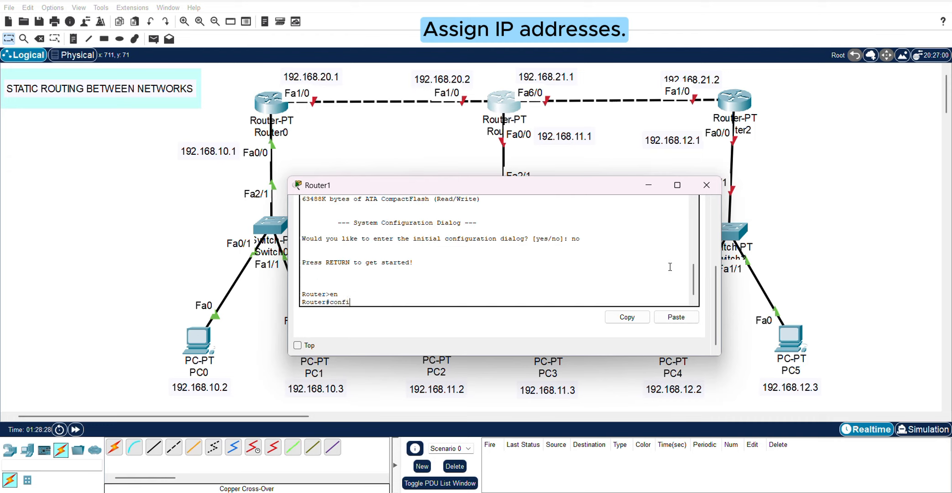
pyautogui.write('g t')
pyautogui.press('Return')
# Step: Assign 192.168.11.1 with mask 255.255.255.0 to Router1's interface fa0/0
pyautogui.write('int')
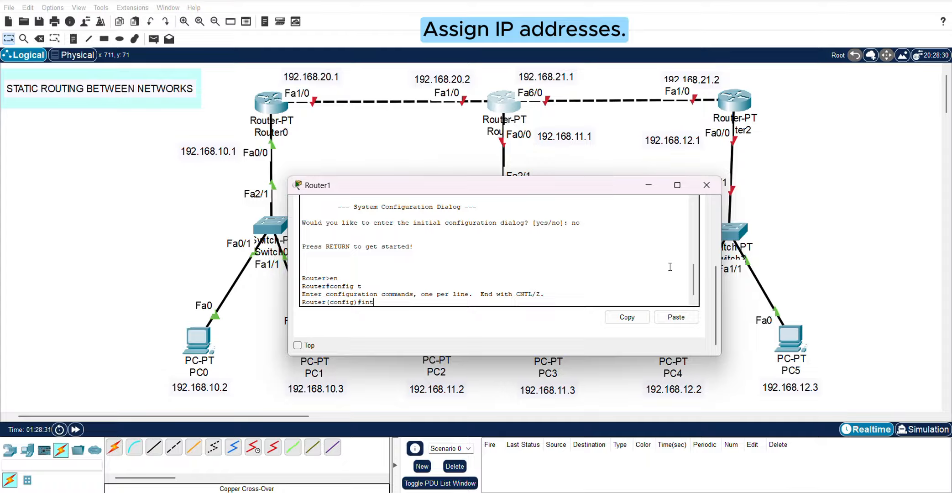
pyautogui.write('erface')
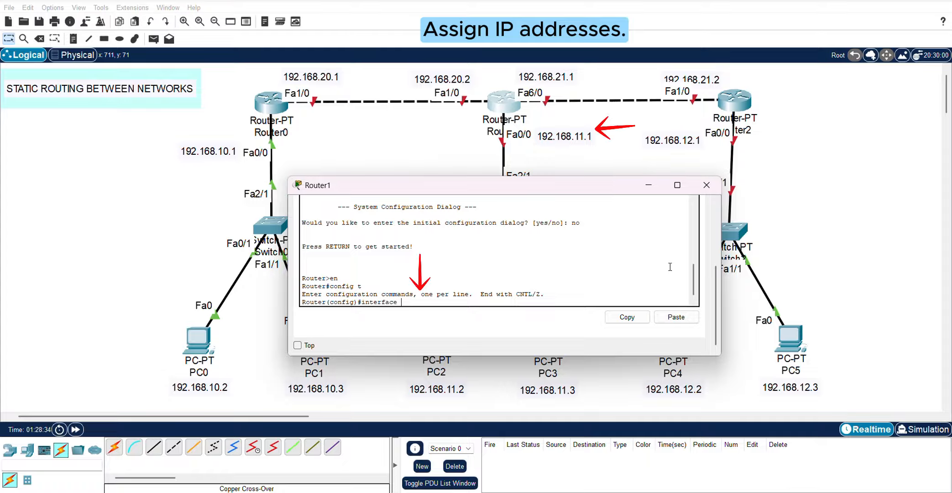
pyautogui.write(' fa0/0')
pyautogui.press('Return')
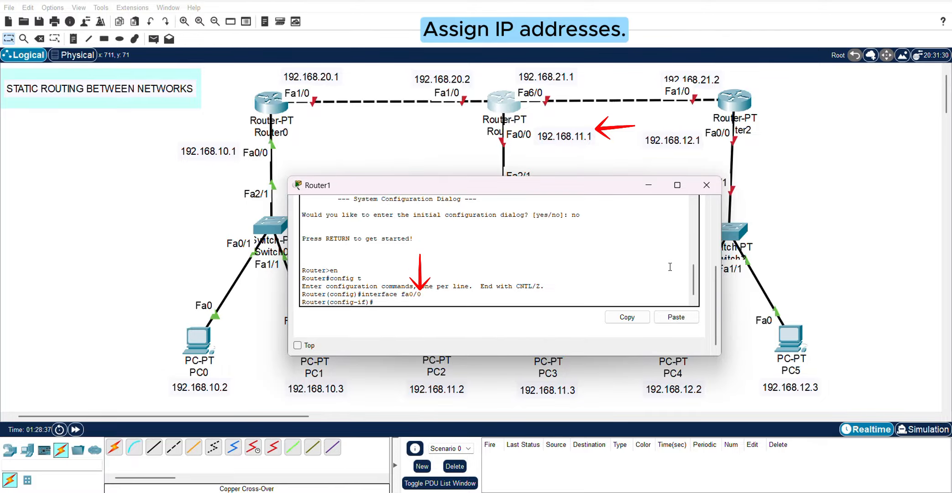
pyautogui.write('ip add 192.168.11.1 255.255')
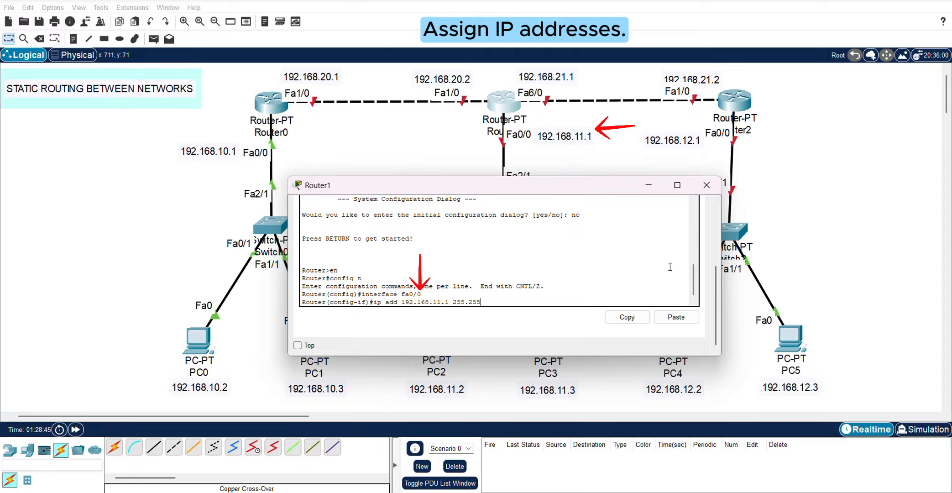
pyautogui.write('.255.0')
pyautogui.press('Return')
# Step: Enable Router1's fa0/0 interface with no shut and exit to global configuration mode
pyautogui.write('no')
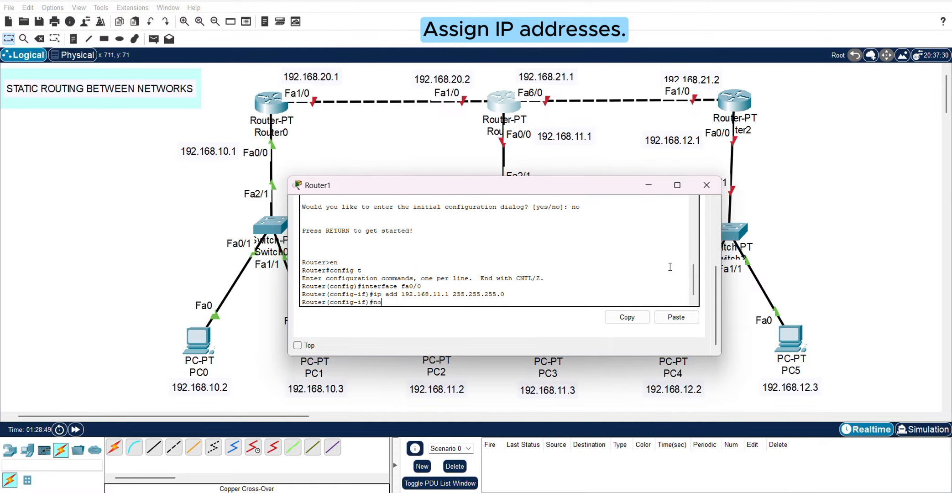
pyautogui.write(' shut')
pyautogui.press('Return')
pyautogui.write('er(config-if)#e')
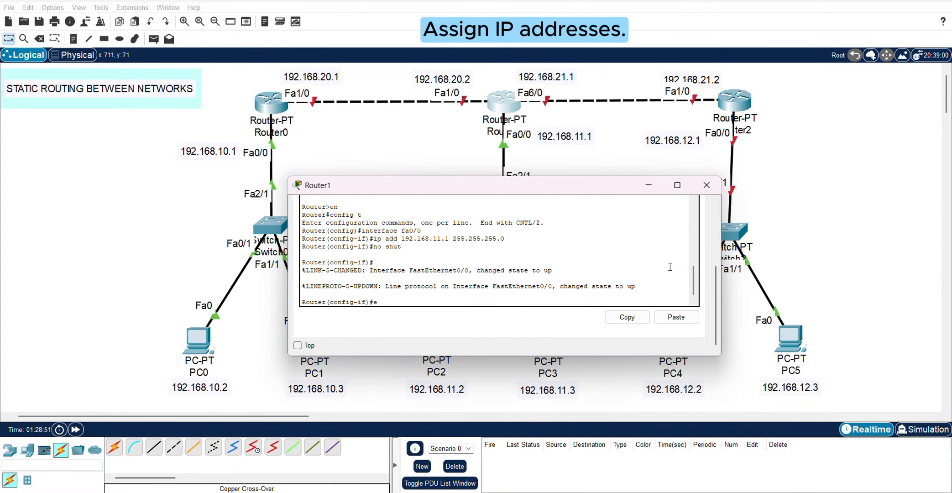
pyautogui.write('xit')
pyautogui.press('Return')
# Step: Assign 192.168.20.2 with mask 255.255.255.0 to Router1's interface fa1/0
pyautogui.write('in')
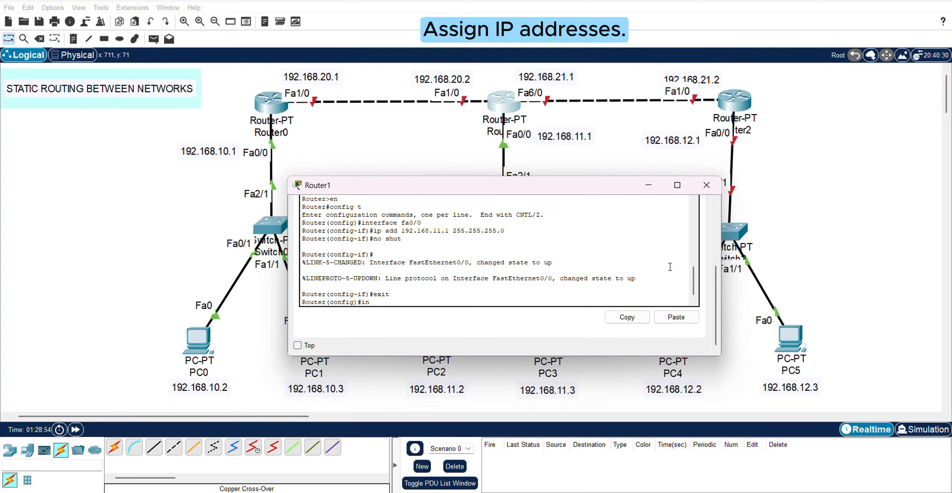
pyautogui.write('terface')
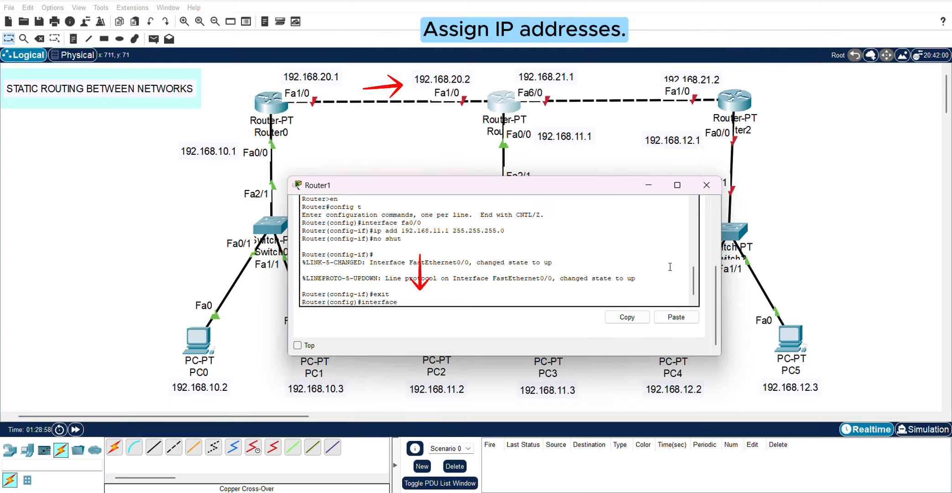
pyautogui.write(' fa1/0')
pyautogui.press('Return')
pyautogui.write('ip ad')
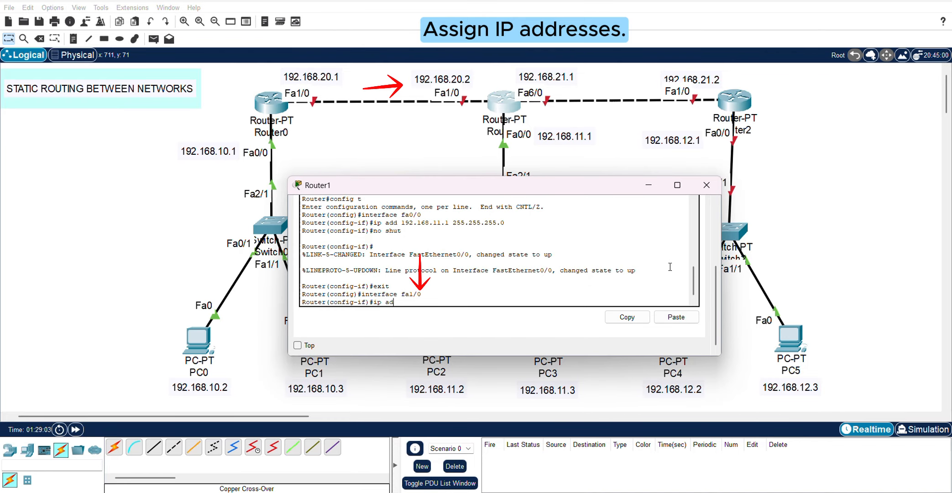
pyautogui.write('d 192.168.20.2 255.255.255.0')
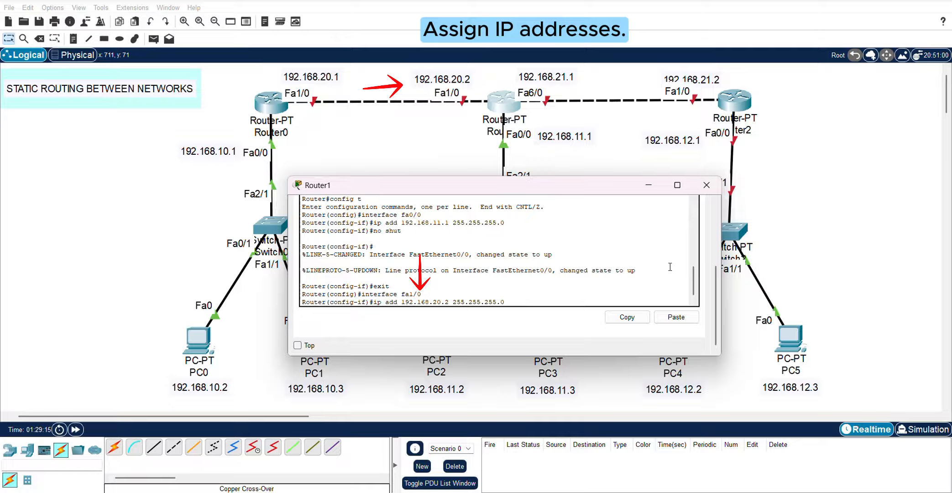
pyautogui.press('Return')
# Step: Enable Router1's fa1/0 interface with no shut and exit the interface configuration
pyautogui.write('nfig-if)#n')
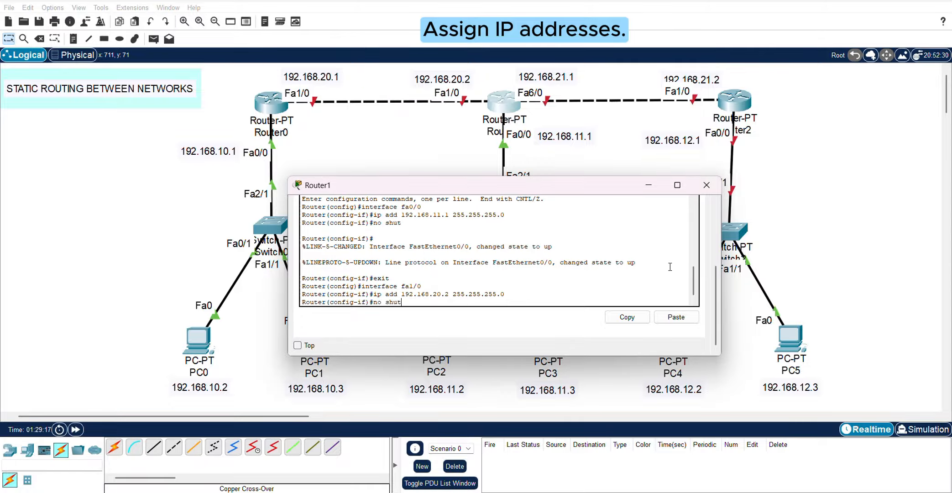
pyautogui.write('o shut')
pyautogui.press('Return')
pyautogui.write('exit')
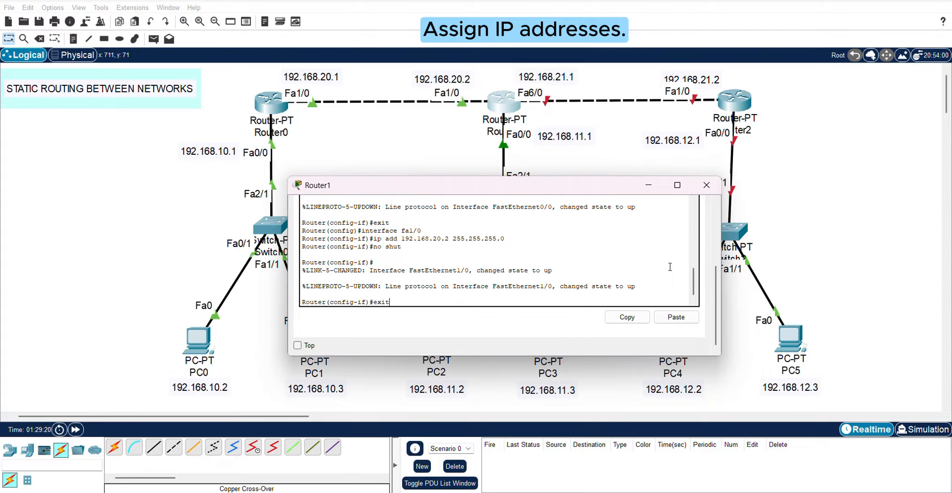
pyautogui.press('Return')
# Step: Assign 192.168.21.1 with mask 255.255.255.0 to Router1's interface fa6/0
pyautogui.write('interface f')
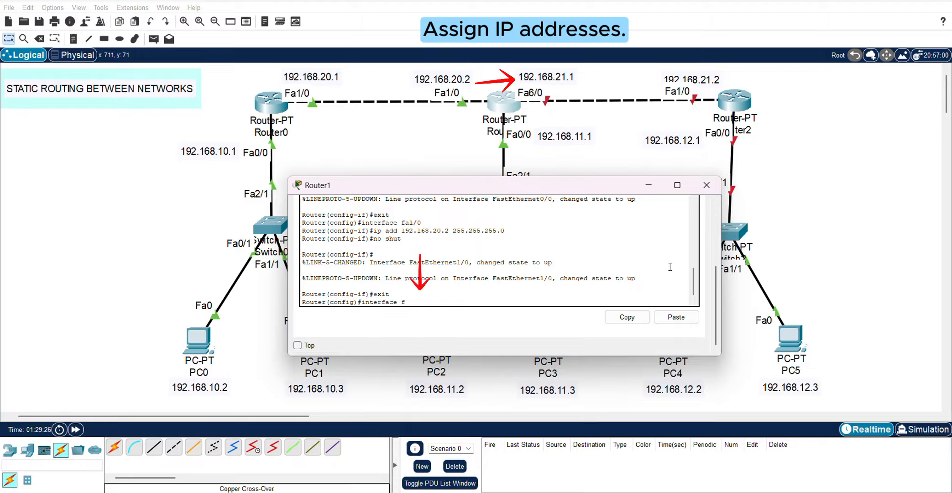
pyautogui.write('a6/0')
pyautogui.press('Return')
pyautogui.write('ip add ')
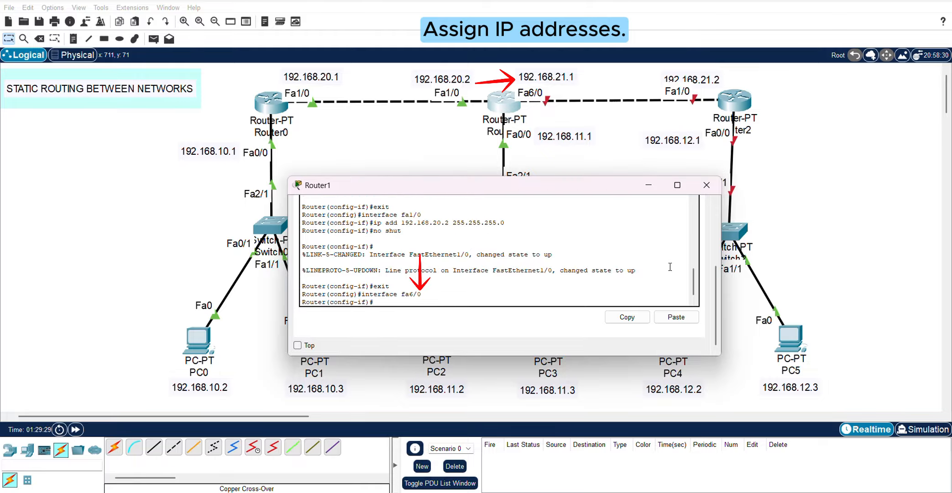
pyautogui.write('192.168.21.1 255.255.255.0')
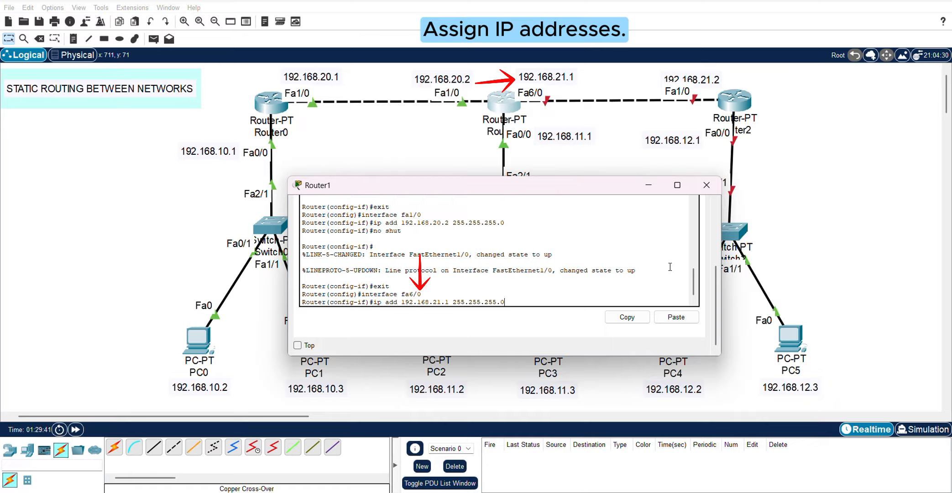
pyautogui.press('Return')
# Step: Enable Router1's fa6/0 interface with no shut, exit the interface configuration and close the router window
pyautogui.write('no')
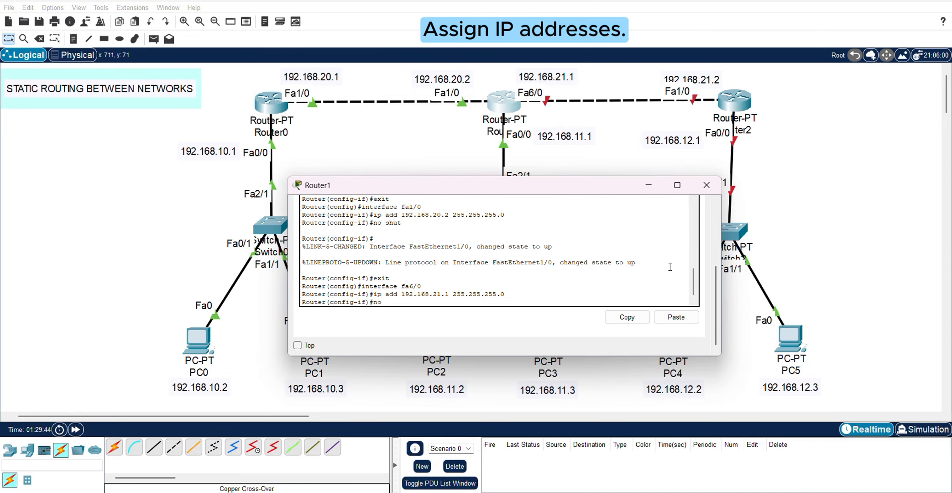
pyautogui.write(' shut')
pyautogui.press('Return')
pyautogui.write('exit')
pyautogui.press('Return')
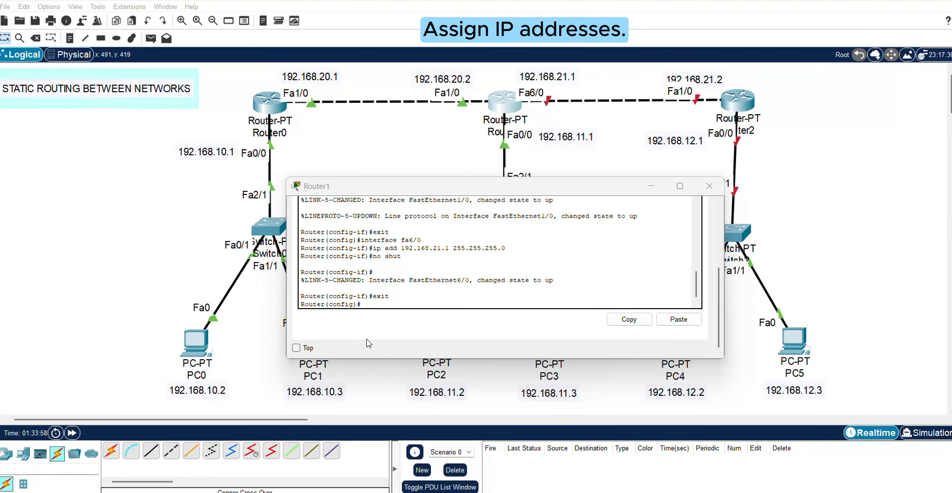
pyautogui.click(709, 186)
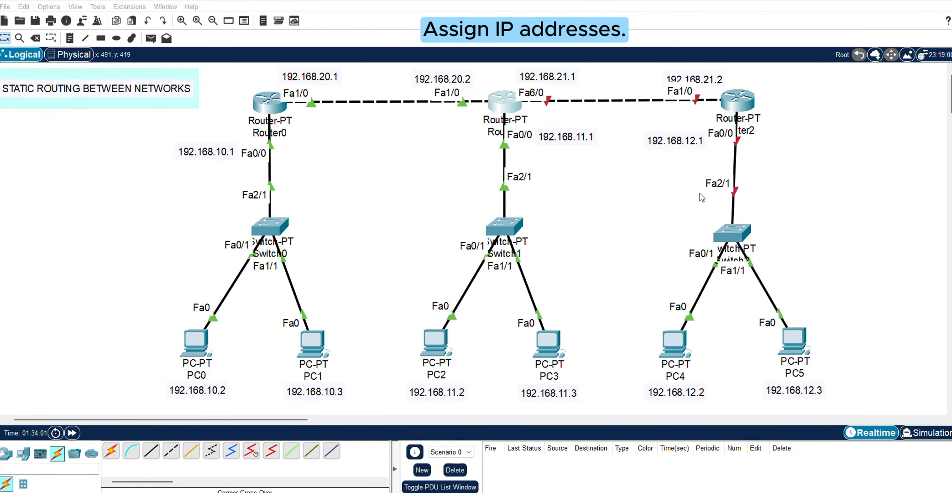
# Step: Assign PC4 the static IPv4 address 192.168.12.2 with subnet mask 255.255.255.0
pyautogui.click(674, 343)
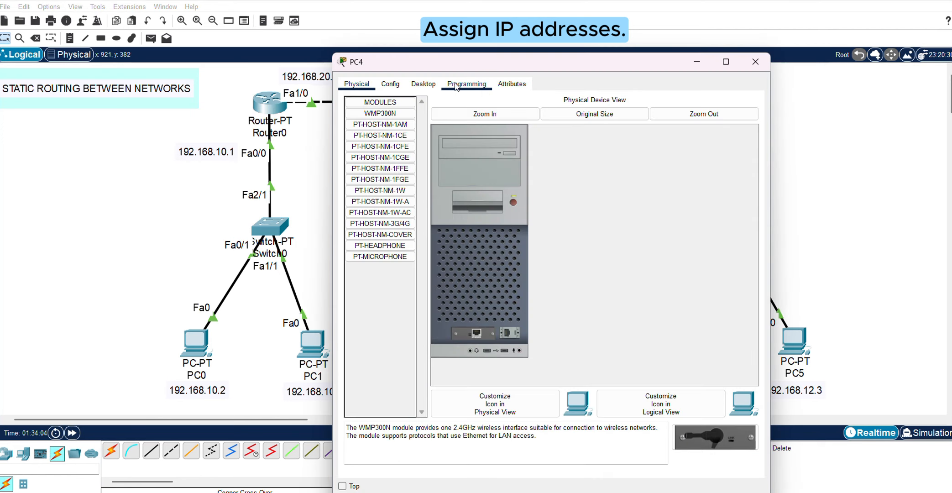
pyautogui.click(423, 84)
pyautogui.click(391, 124)
pyautogui.moveTo(471, 70); pyautogui.dragTo(297, 127)
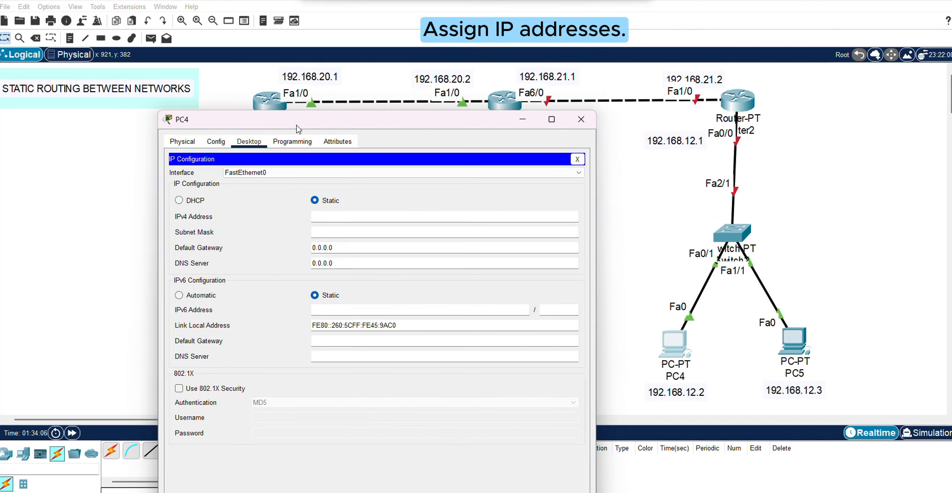
pyautogui.click(319, 216)
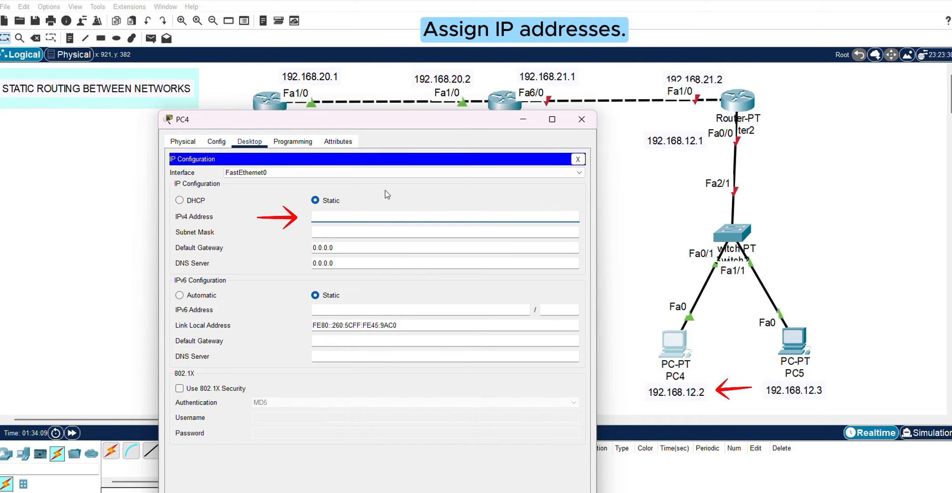
pyautogui.write('192.168.12.2')
pyautogui.click(361, 233)
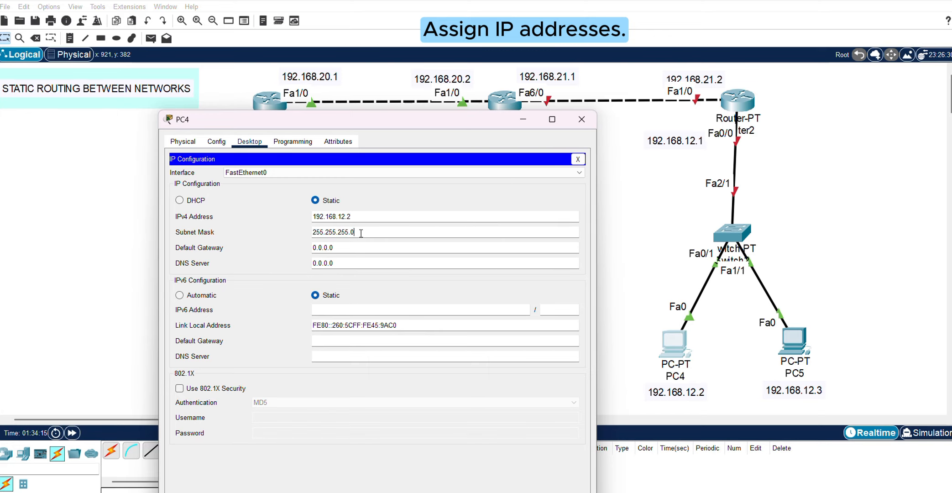
# Step: Set PC4's default gateway to 192.168.12.1 and close its configuration window
pyautogui.press('Tab')
pyautogui.press('BackSpace')
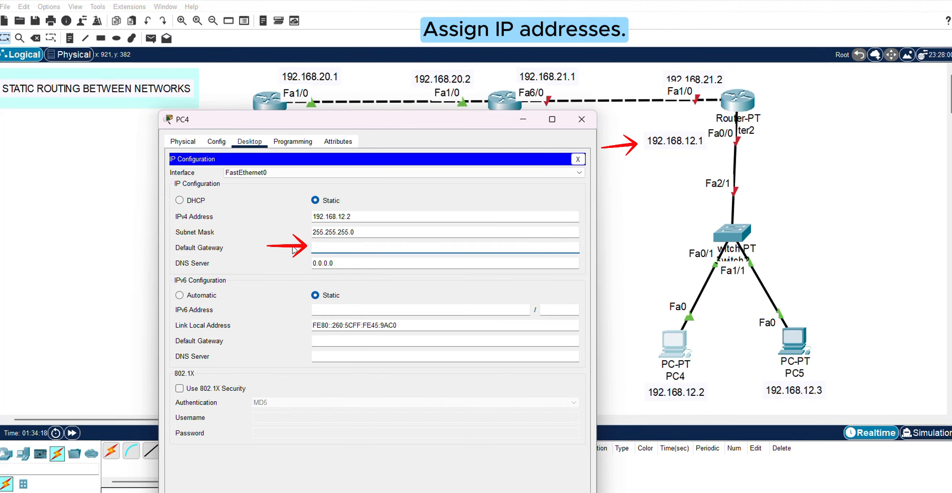
pyautogui.write('192.168.12.1')
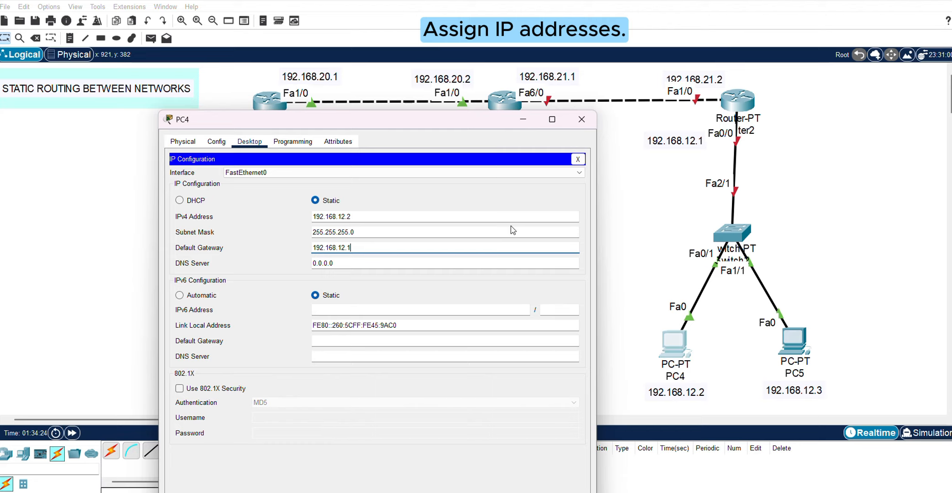
pyautogui.click(582, 119)
# Step: Assign PC5 the static IPv4 address 192.168.12.3 with subnet mask 255.255.255.0
pyautogui.click(781, 339)
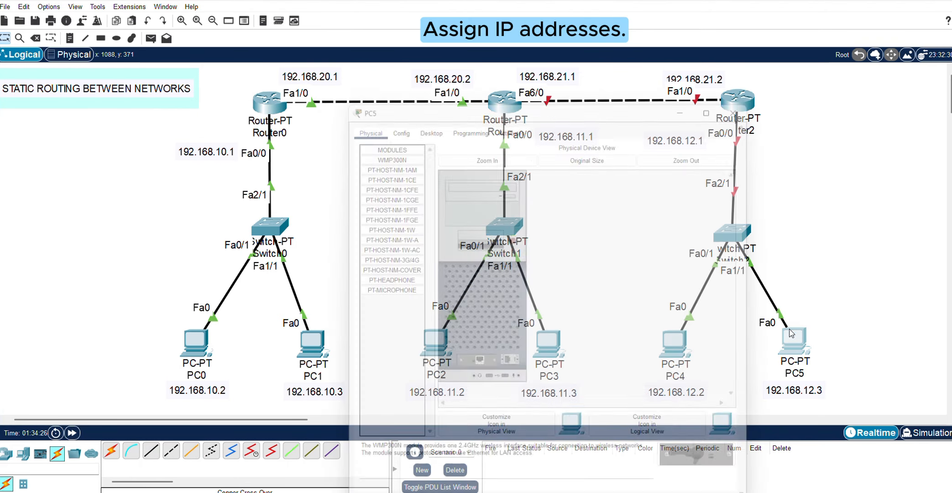
pyautogui.click(424, 84)
pyautogui.click(385, 124)
pyautogui.moveTo(454, 62)
pyautogui.mouseDown()
pyautogui.moveTo(305, 108)
pyautogui.moveTo(277, 142)
pyautogui.mouseUp()
pyautogui.write('1')
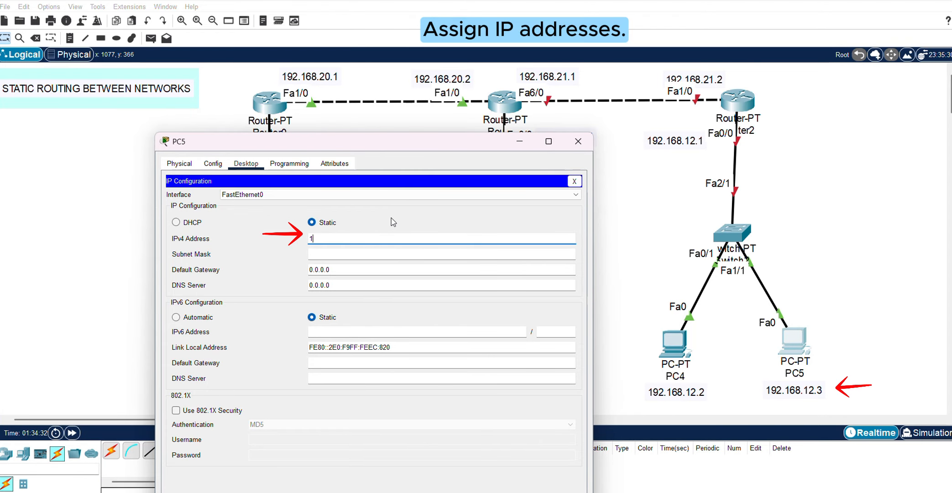
pyautogui.write('92.168.12.3')
pyautogui.click(349, 254)
# Step: Set PC5's default gateway to 192.168.12.1 and close its configuration window
pyautogui.click(344, 269)
pyautogui.moveTo(344, 268); pyautogui.dragTo(301, 273)
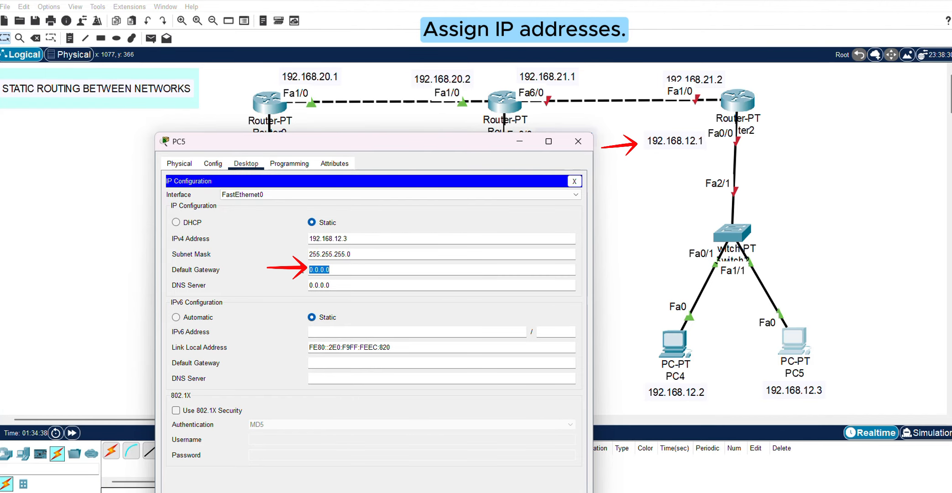
pyautogui.press('BackSpace')
pyautogui.write('192.168')
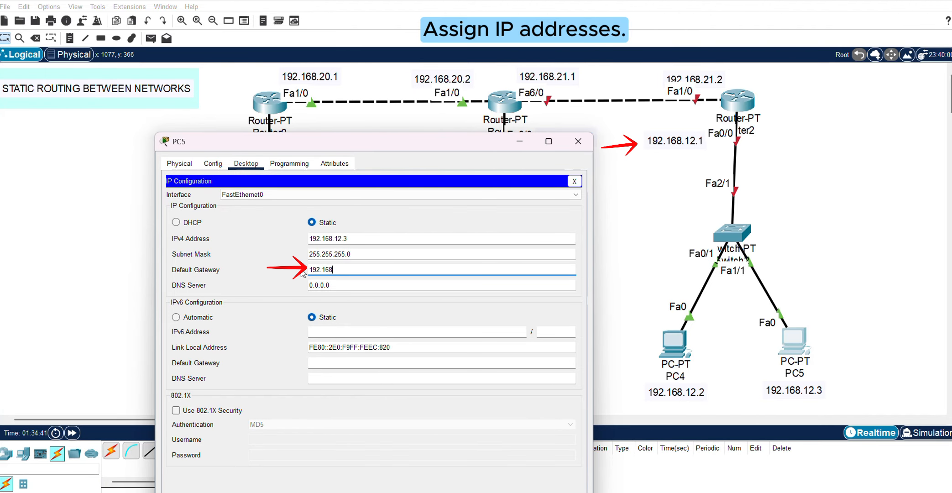
pyautogui.write('.12.1')
pyautogui.click(401, 220)
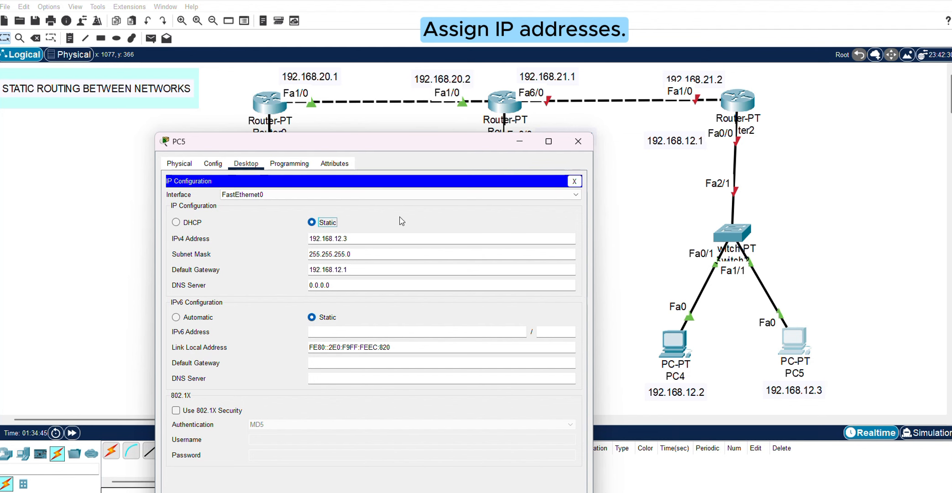
pyautogui.click(578, 137)
# Step: Open Router2's command line and answer no to the initial configuration dialog
pyautogui.click(737, 107)
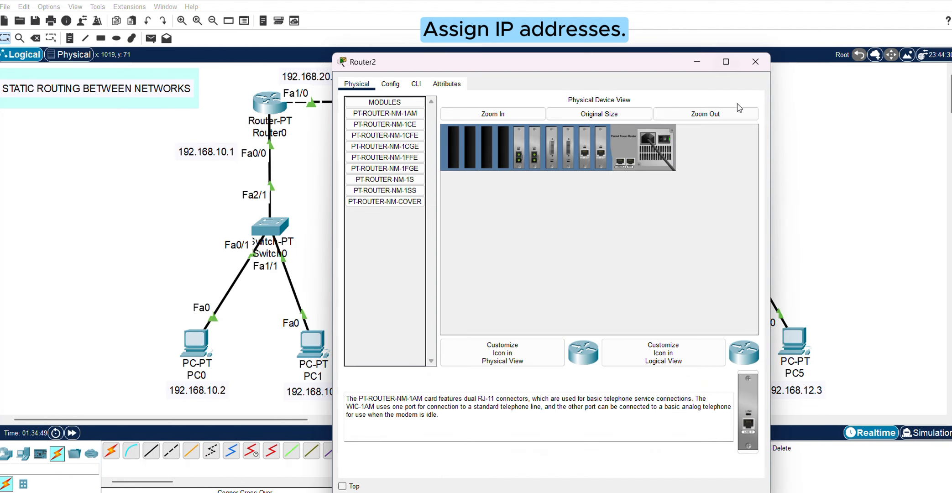
pyautogui.click(416, 84)
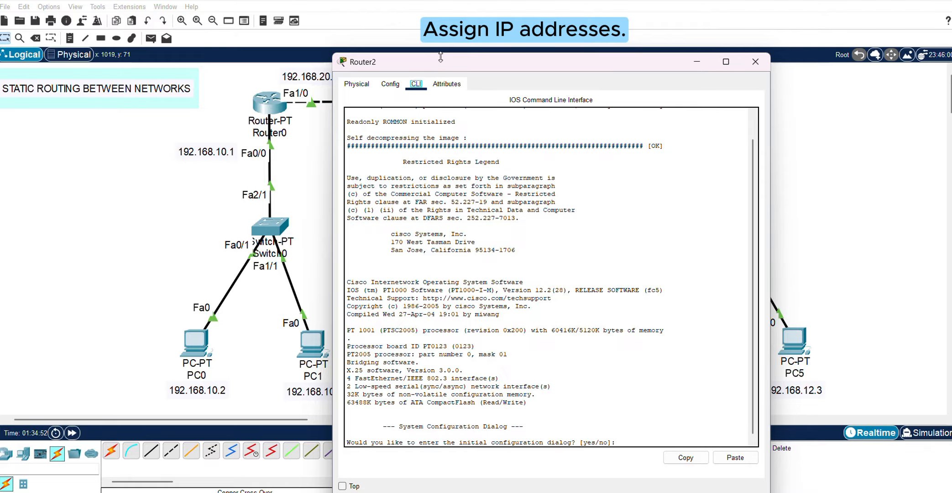
pyautogui.moveTo(441, 57); pyautogui.dragTo(332, 164)
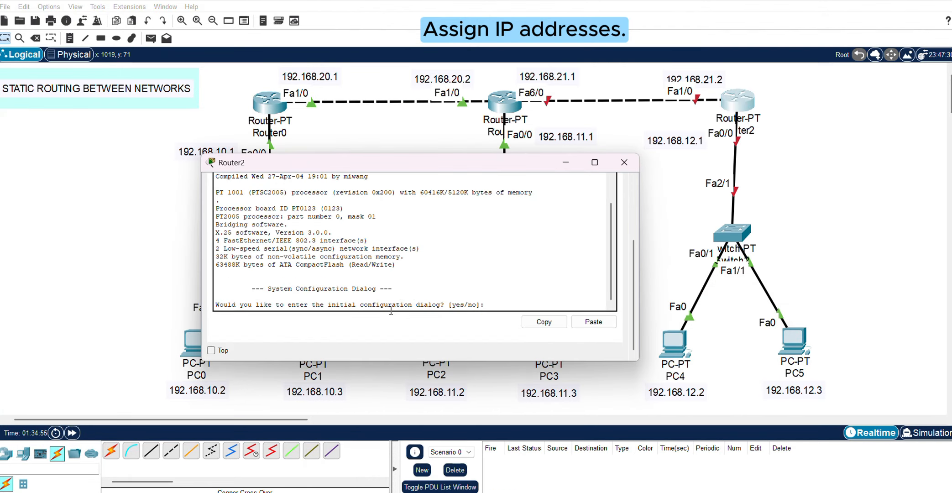
pyautogui.write('no')
pyautogui.press('Return')
pyautogui.press('Return')
# Step: Enter Router2's global configuration mode with en and config t
pyautogui.write('en')
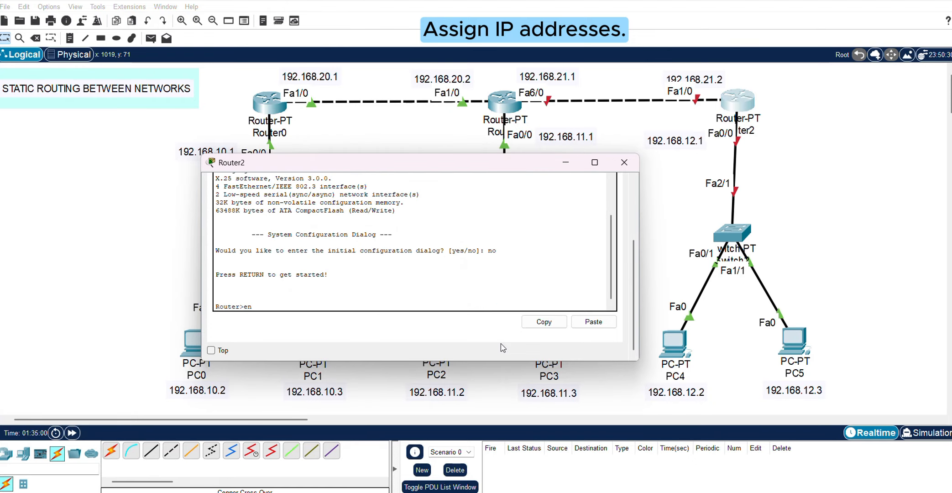
pyautogui.press('Return')
pyautogui.write('confi')
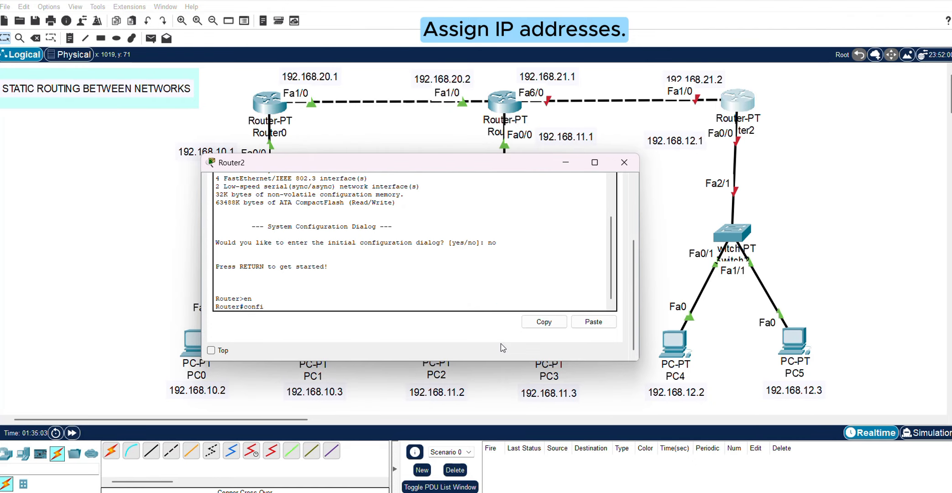
pyautogui.write('g t')
pyautogui.press('Return')
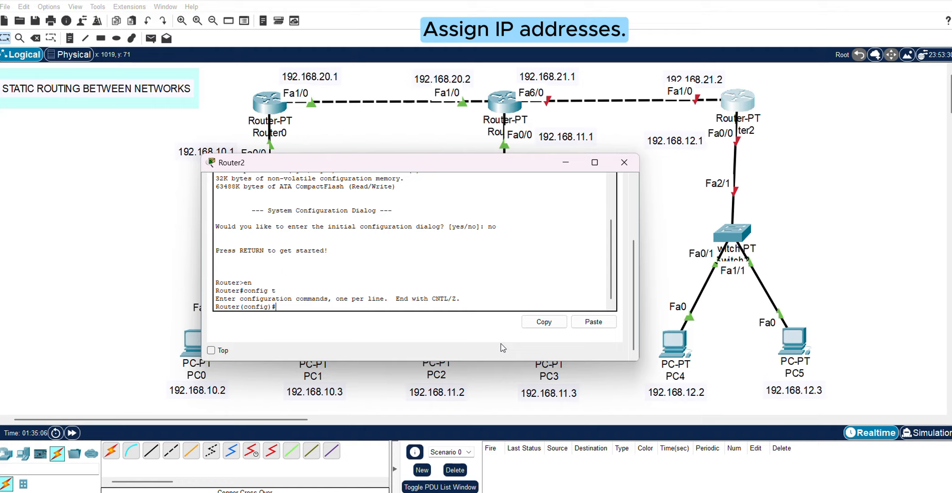
# Step: Assign 192.168.12.1 with mask 255.255.255.0 to Router2's interface fa0/0
pyautogui.write('interface ')
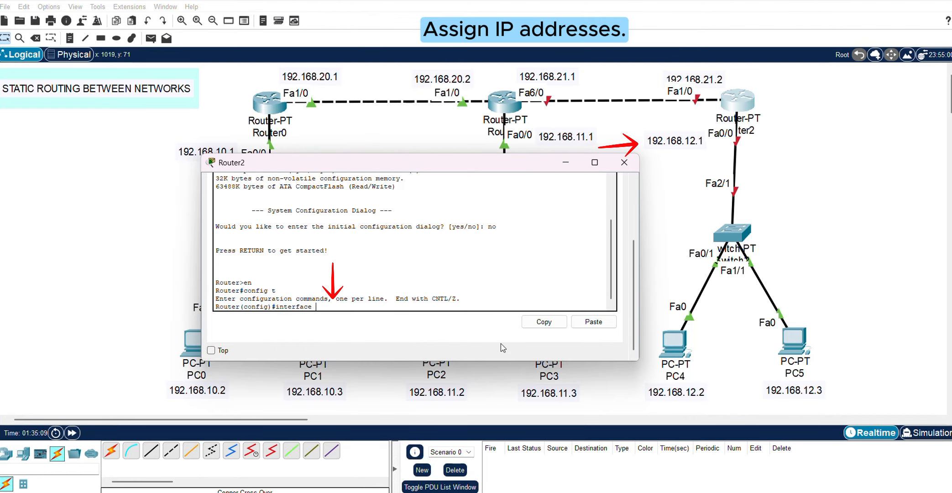
pyautogui.write('fa0/0')
pyautogui.press('Return')
pyautogui.write('ip add 192.168')
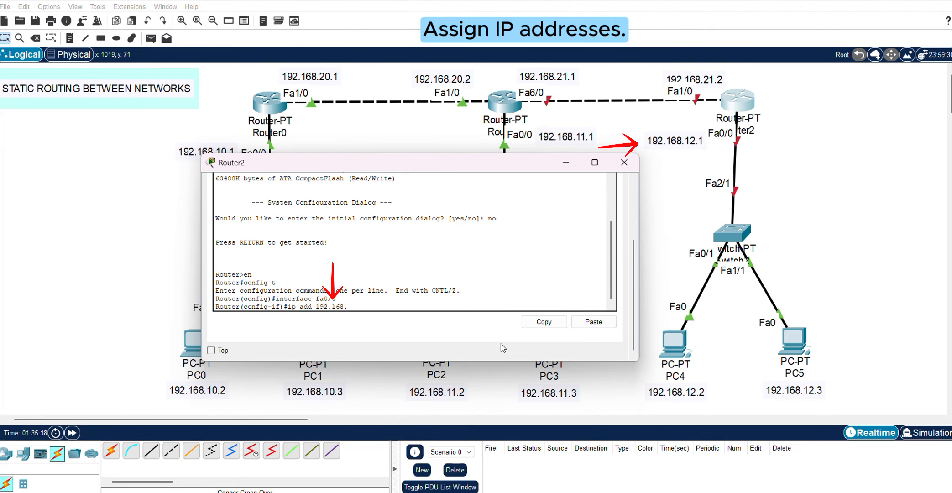
pyautogui.write('.12.1 255.255.255.0')
pyautogui.press('Return')
# Step: Enable Router2's fa0/0 interface with no shut and exit the interface configuration
pyautogui.write('no shut')
pyautogui.press('Return')
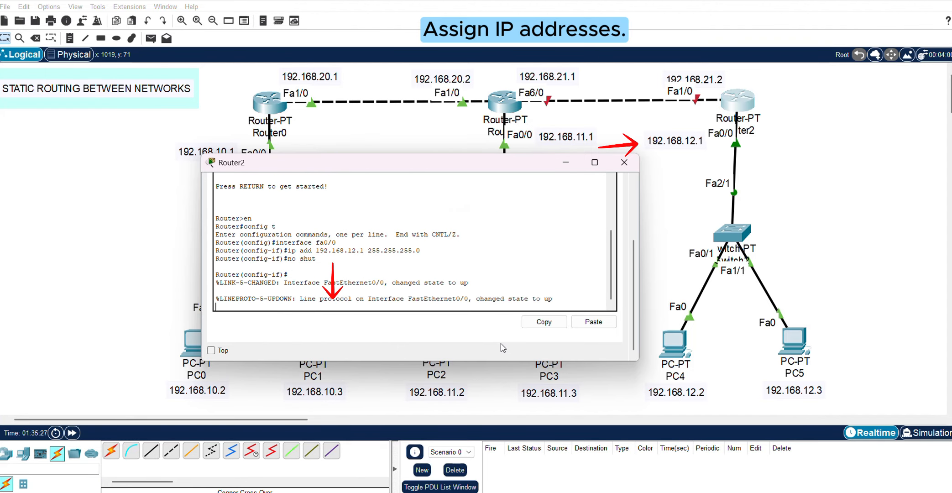
pyautogui.write('exit')
pyautogui.press('Return')
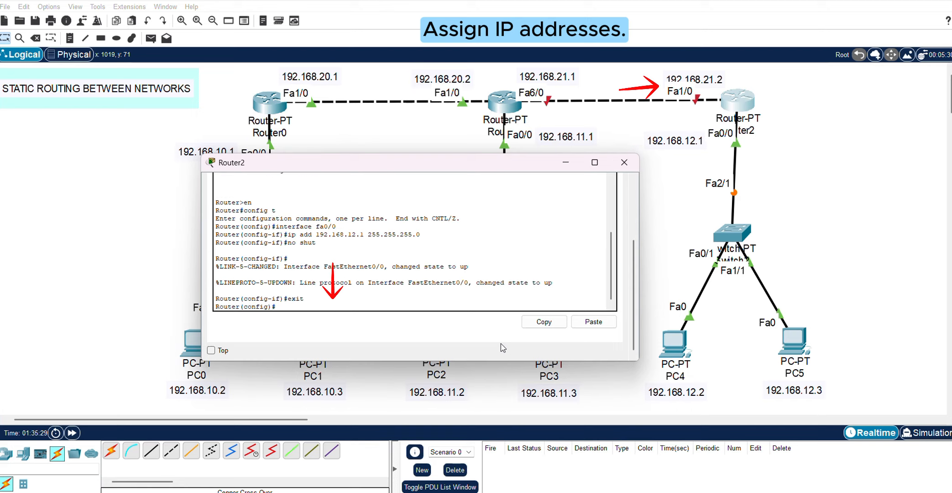
# Step: Assign 192.168.21.2 with mask 255.255.255.0 to Router2's interface fa1/0
pyautogui.write('interface fa1/0')
pyautogui.press('Return')
pyautogui.write('i')
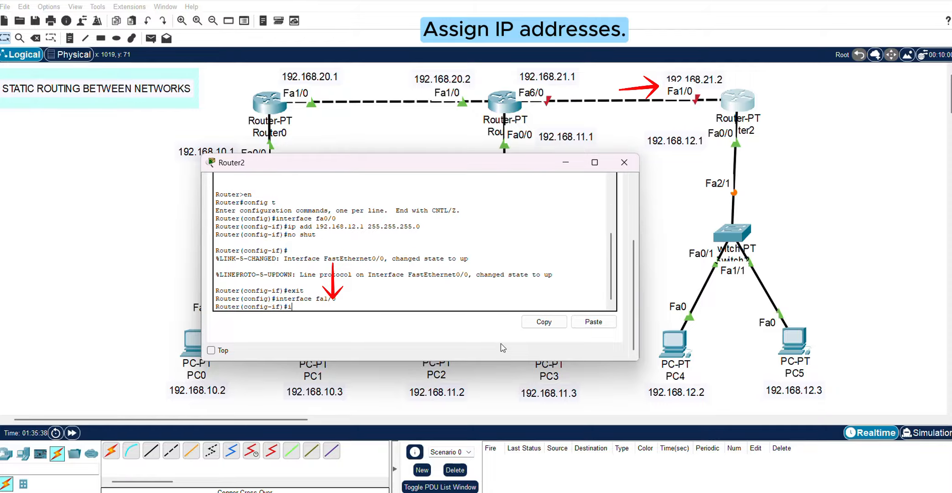
pyautogui.write('p add 192.')
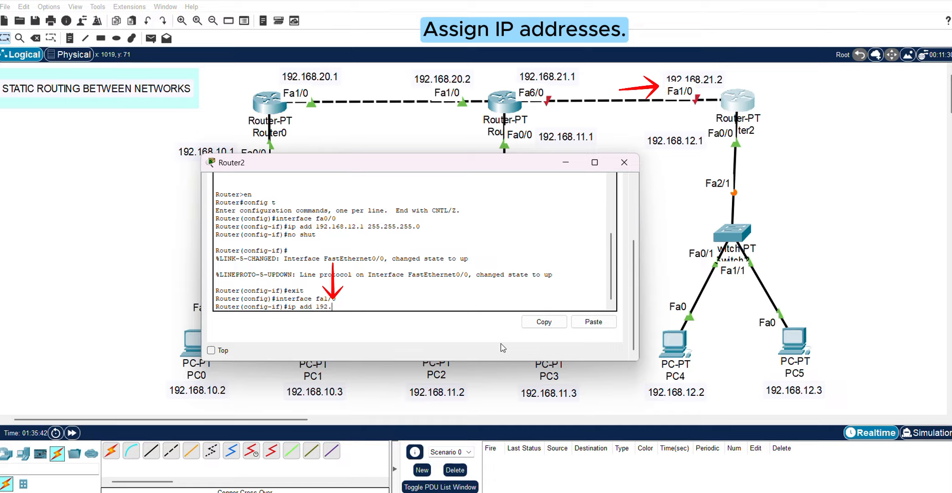
pyautogui.write('168.')
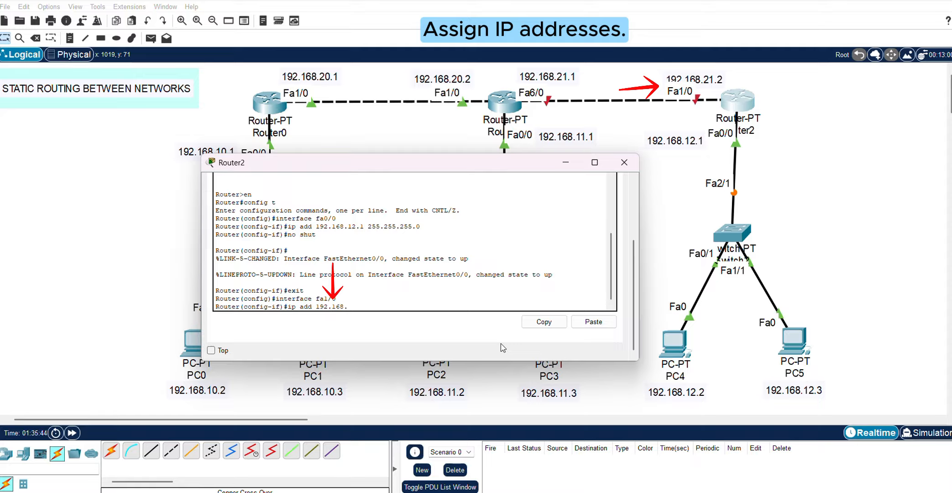
pyautogui.write('21.2 255.255.255.0')
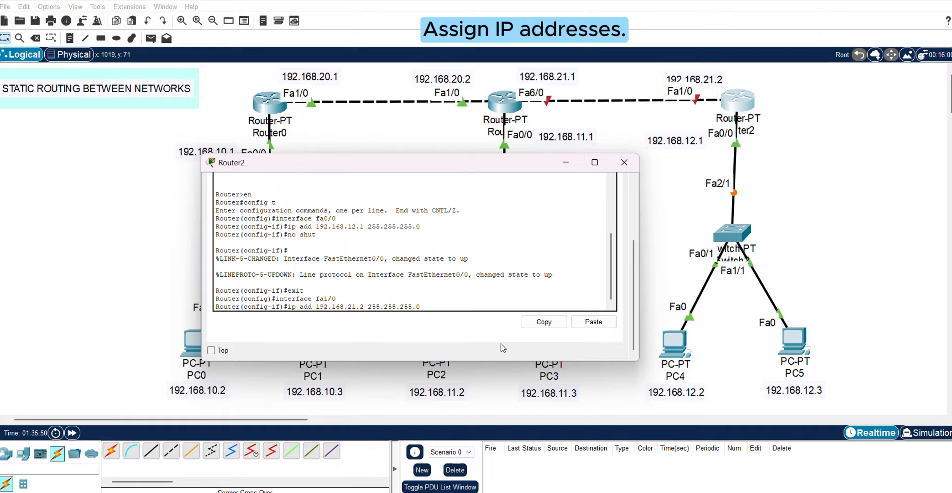
pyautogui.press('Return')
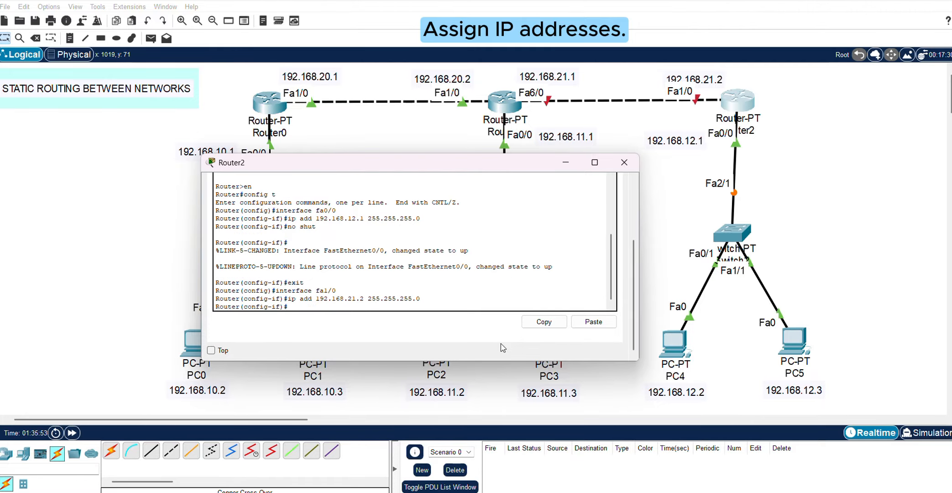
# Step: Enable Router2's fa1/0 interface with no shut, exit the interface configuration and close the router window
pyautogui.write('no shut')
pyautogui.press('Return')
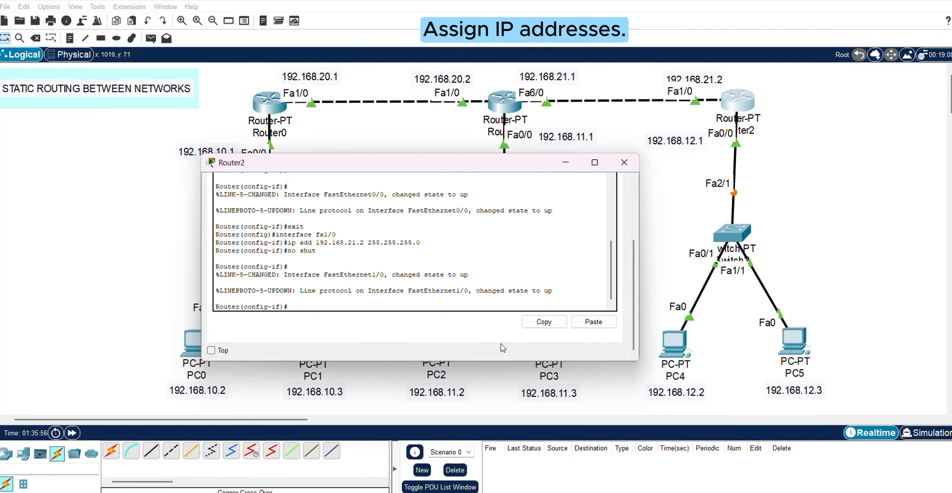
pyautogui.write('exit')
pyautogui.press('Return')
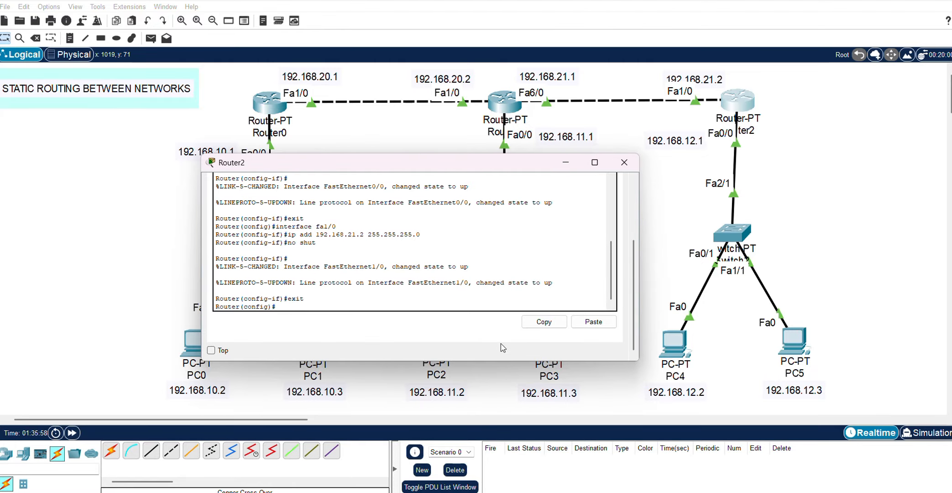
pyautogui.click(624, 163)
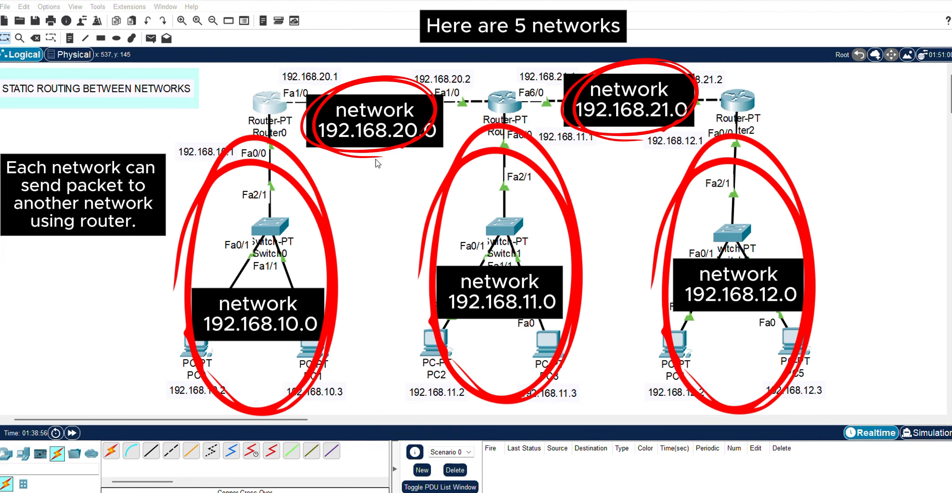
# Step: Open Router0's command line and enter global configuration mode with en and config t
pyautogui.click(277, 108)
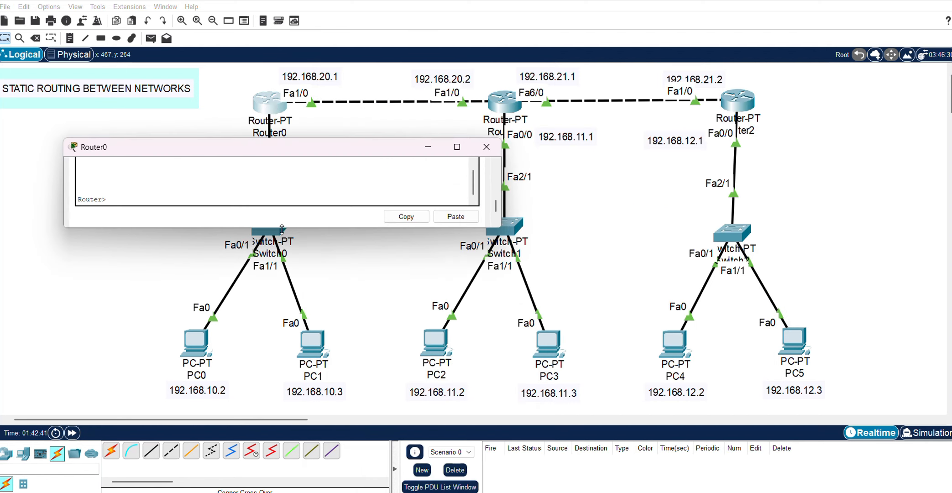
pyautogui.moveTo(282, 229); pyautogui.dragTo(282, 323)
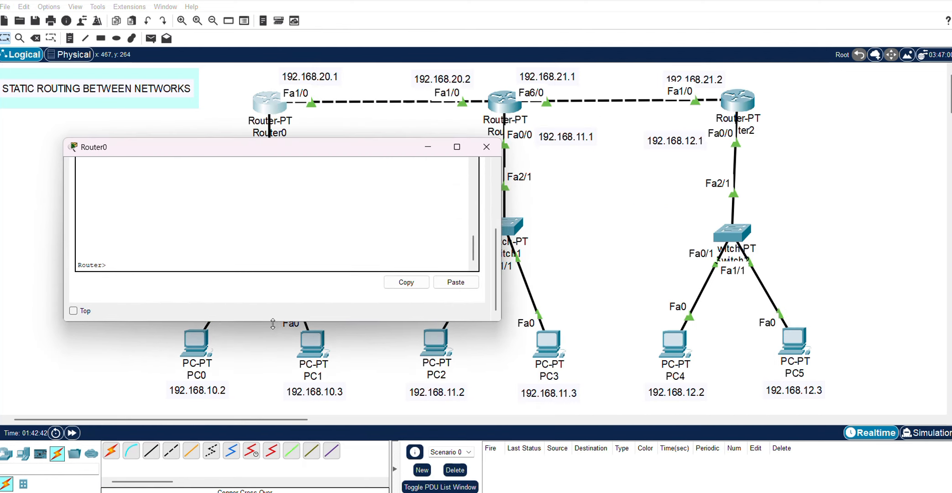
pyautogui.write('en')
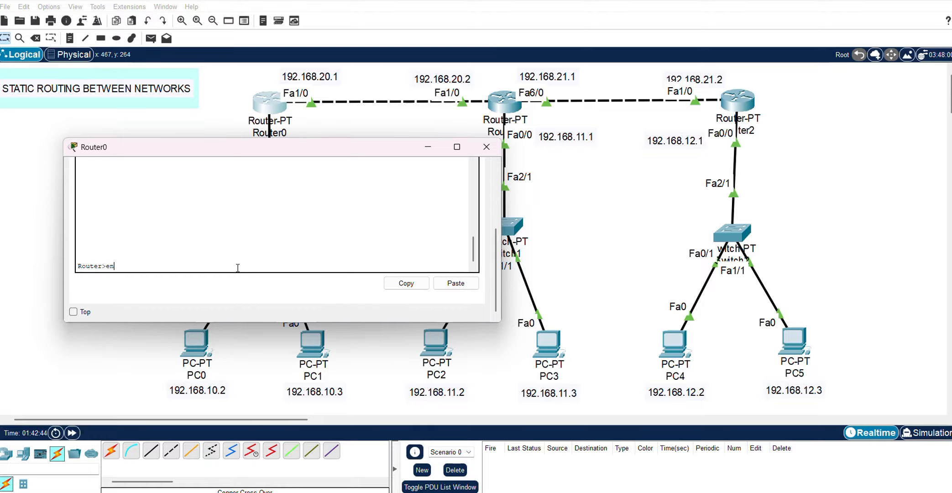
pyautogui.press('Return')
pyautogui.write('config')
pyautogui.press('BackSpace')
pyautogui.write('fig t')
pyautogui.press('Return')
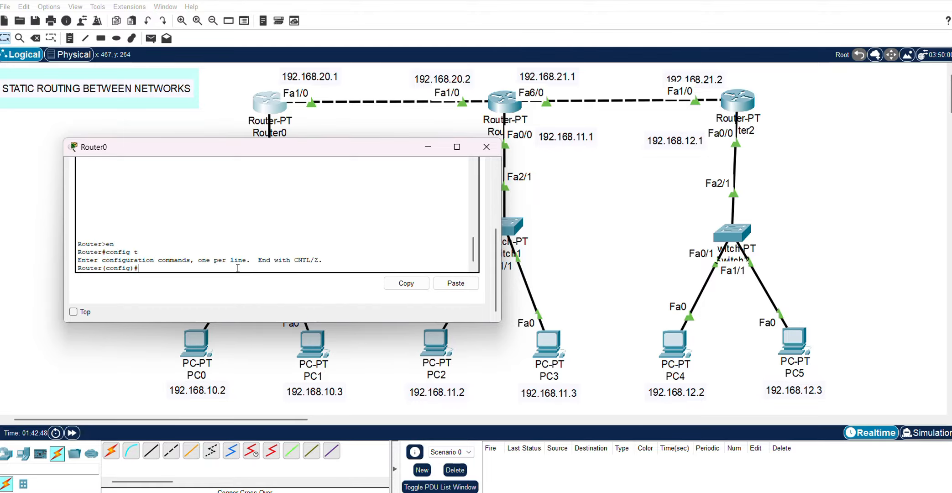
# Step: Add a static route on Router0 to network 192.168.11.0 with mask 255.255.255.0 through next hop 192.168.20.2
pyautogui.moveTo(211, 138); pyautogui.dragTo(194, 204)
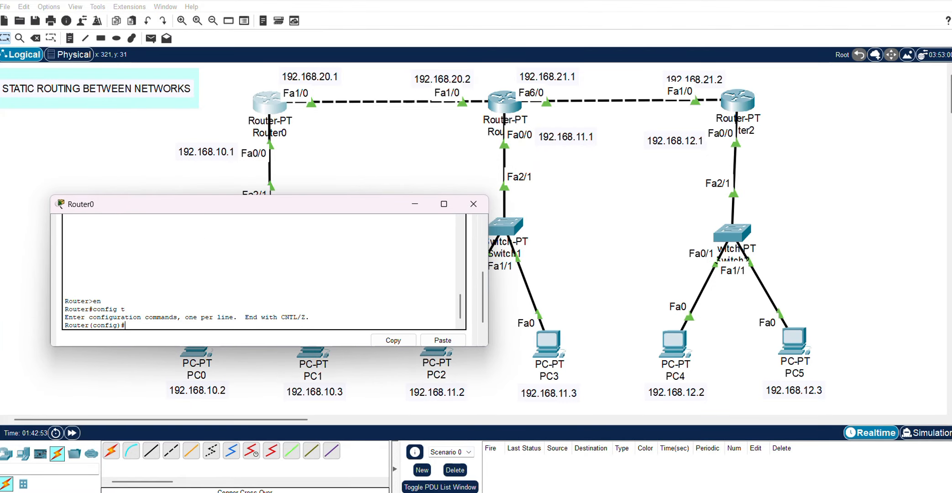
pyautogui.write('ip route 192.')
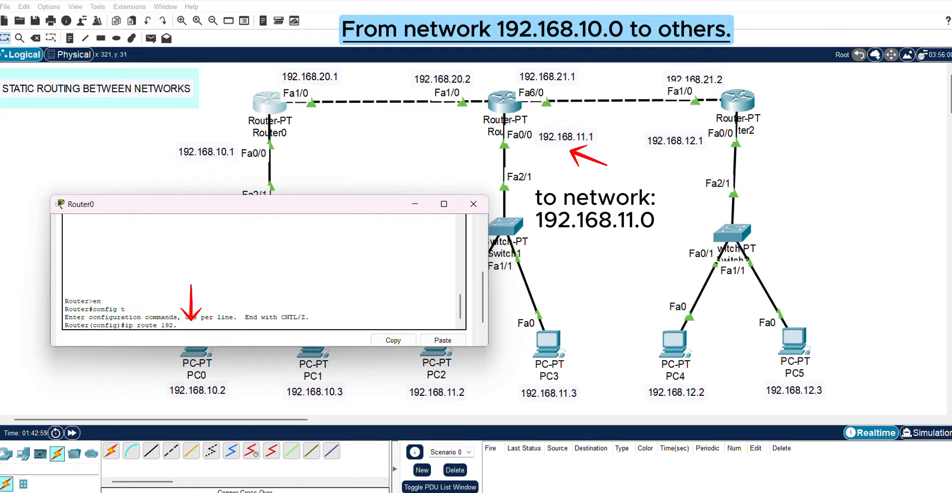
pyautogui.write('168.11.0 255.255.255')
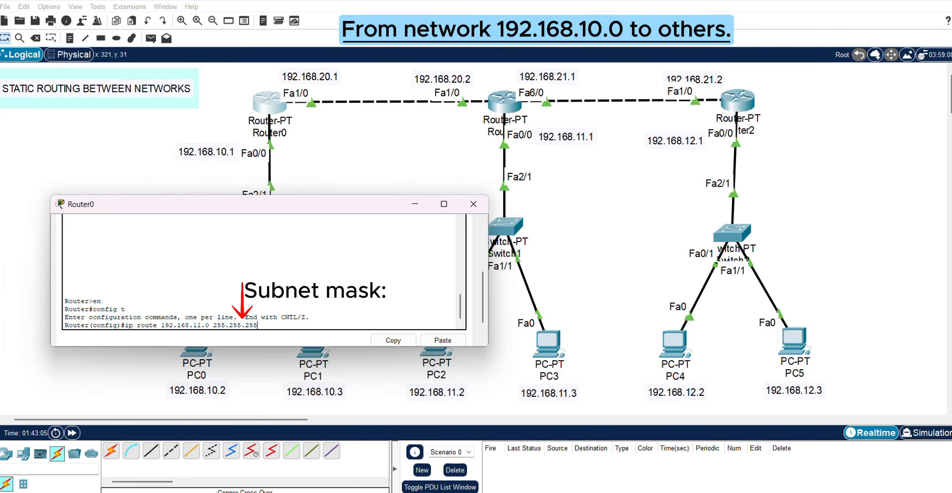
pyautogui.write('.0 ')
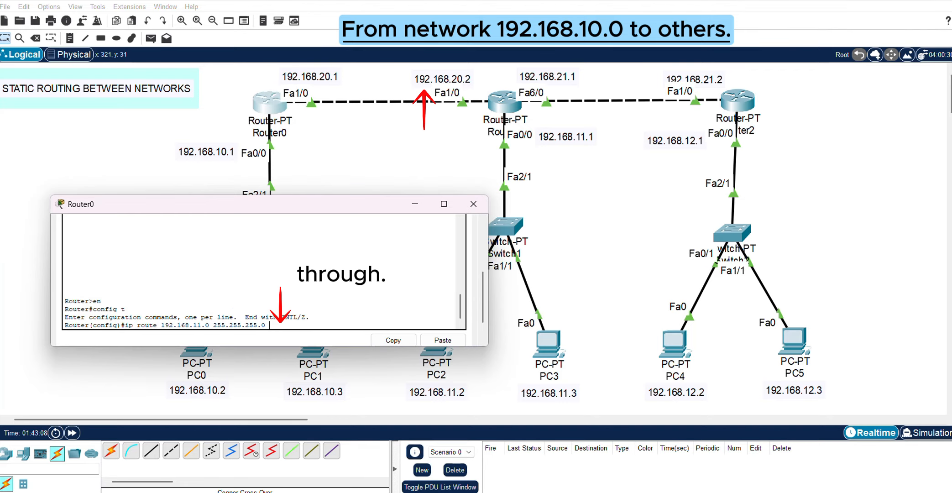
pyautogui.write('192.168.20.2')
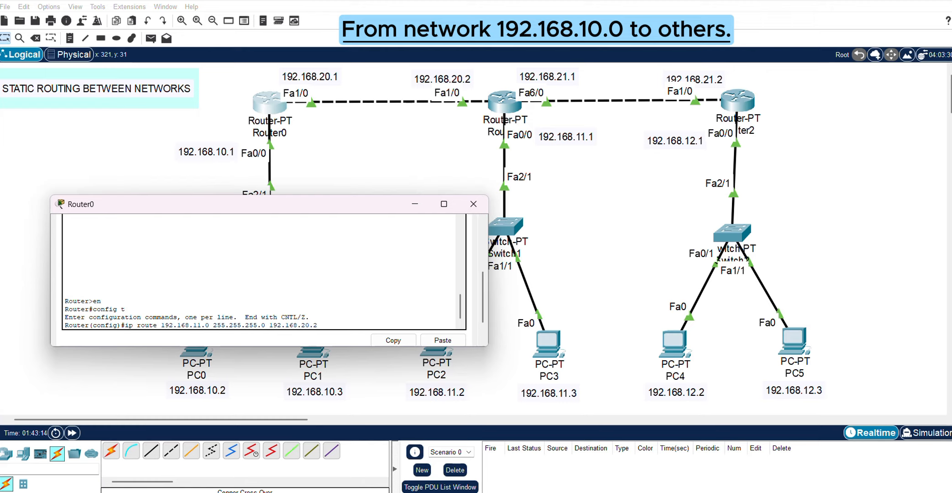
pyautogui.press('Return')
# Step: Add a static route on Router0 to network 192.168.21.0 with mask 255.255.255.0 through next hop 192.168.20.2
pyautogui.write('ip rou')
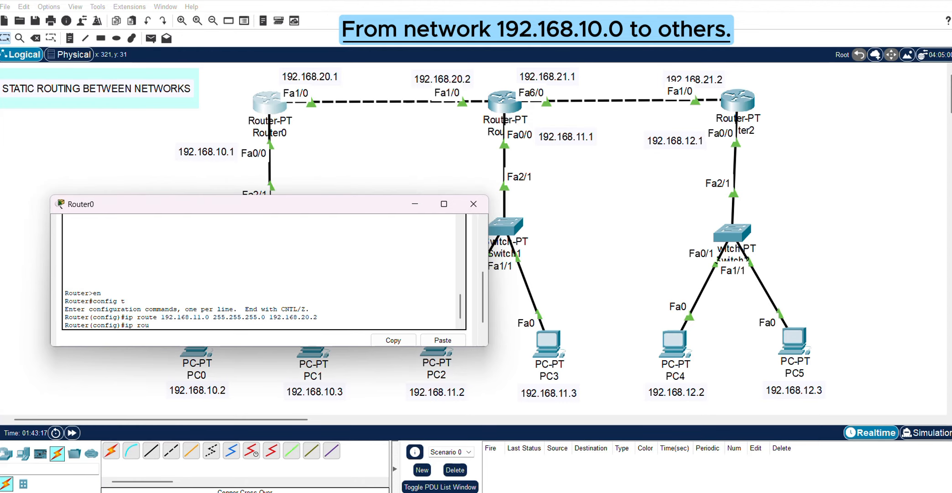
pyautogui.write('te 192.168')
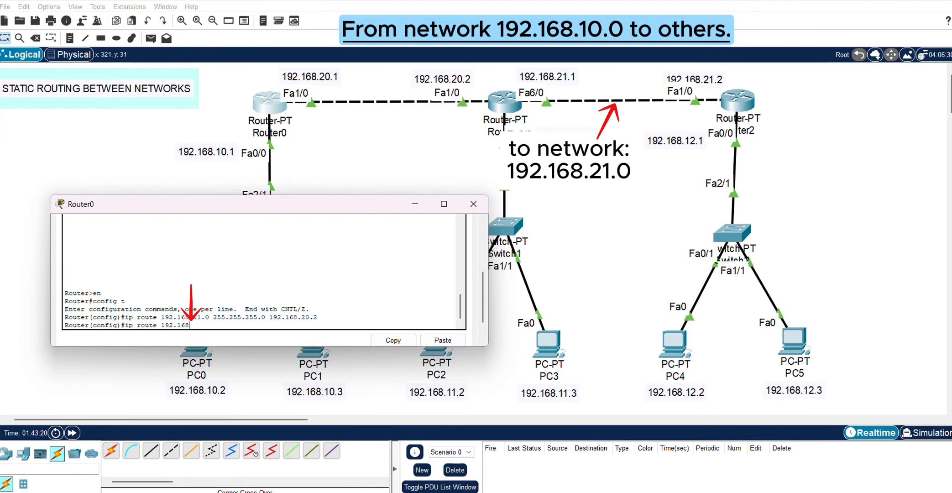
pyautogui.write('.21.0 255.255.25')
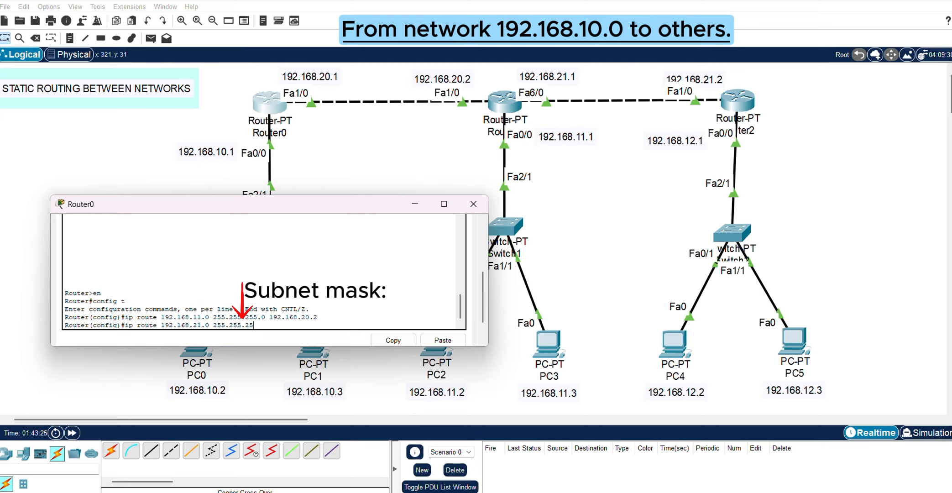
pyautogui.write('5.0 192.168.')
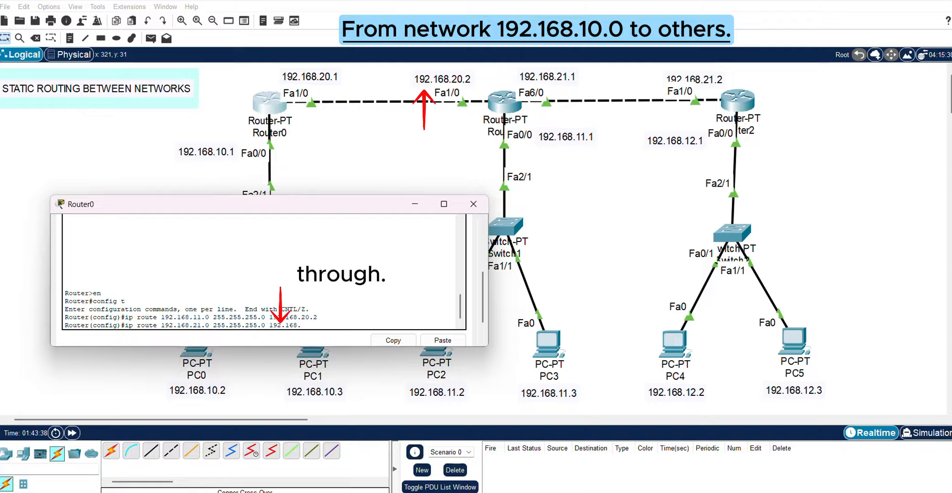
pyautogui.write('20.2')
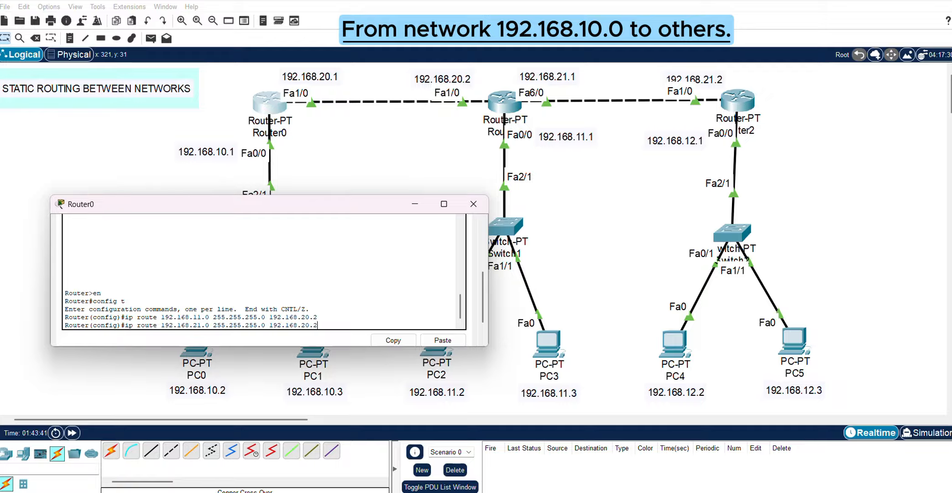
pyautogui.press('Return')
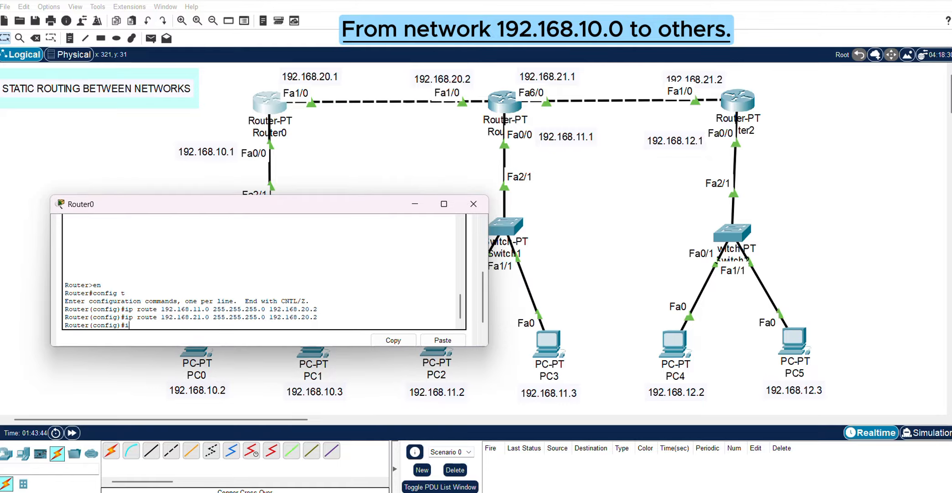
# Step: Add a static route on Router0 to network 192.168.12.0 with mask 255.255.255.0 through next hop 192.168.20.2
pyautogui.write('ip route 192.168')
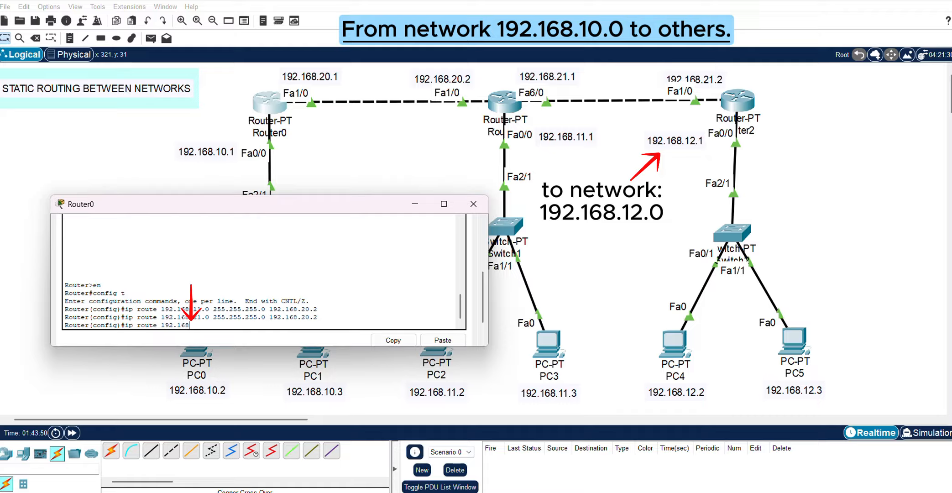
pyautogui.write('.12.0 255.')
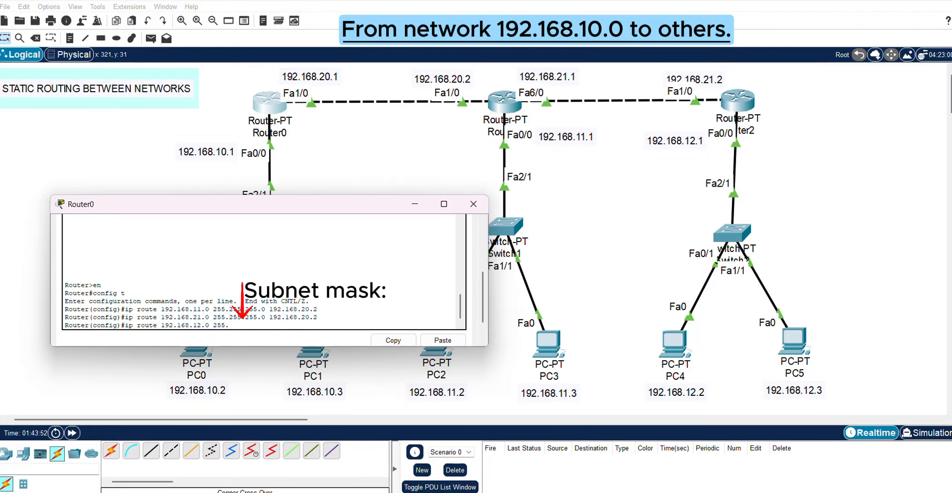
pyautogui.write('255.255.0 192.168')
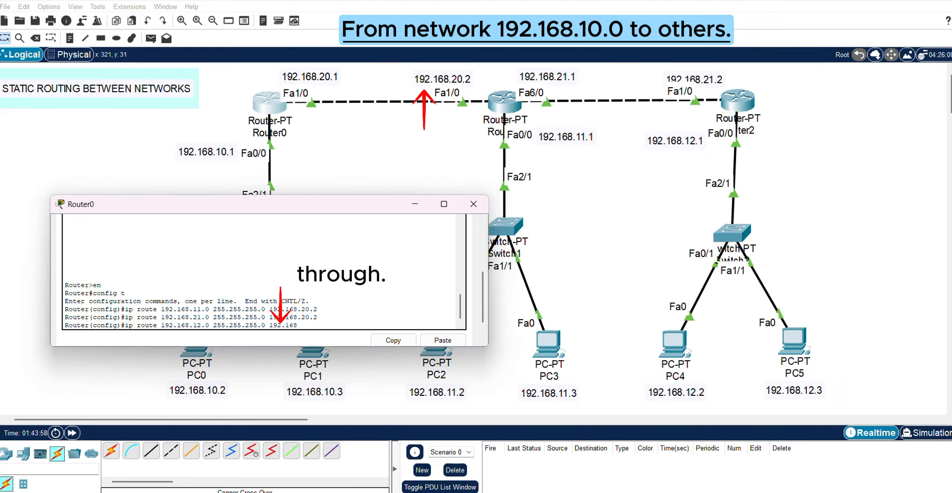
pyautogui.write('.20.2')
pyautogui.press('Return')
# Step: Exit Router0's configuration mode, log out of its console with exit, and close the router window
pyautogui.write('exit')
pyautogui.press('Return')
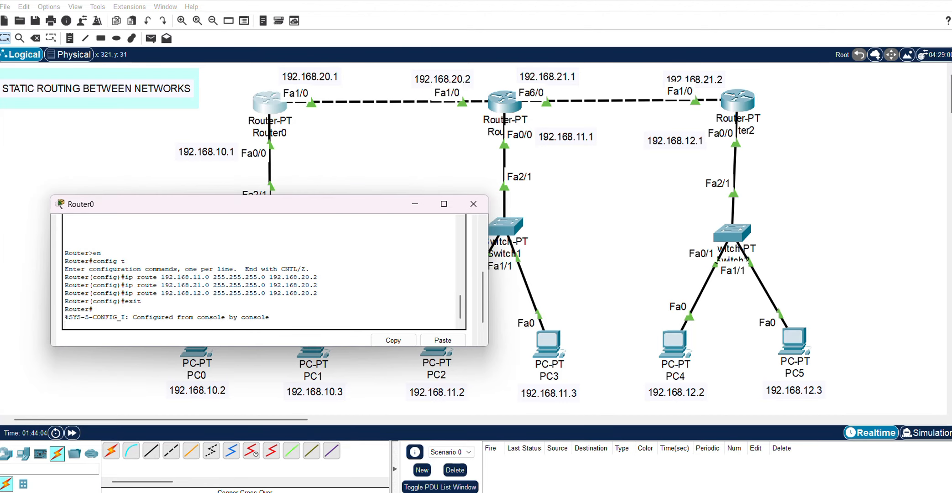
pyautogui.press('Return')
pyautogui.write('er#e')
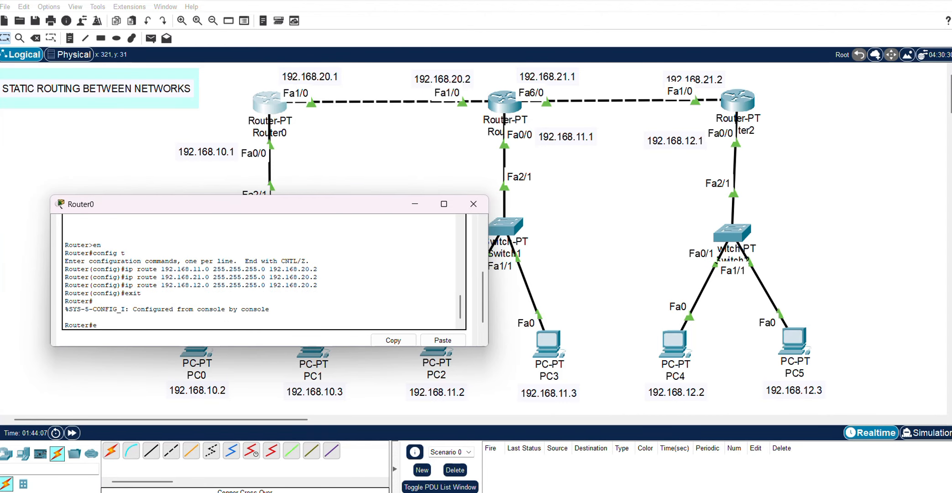
pyautogui.write('xit')
pyautogui.press('Return')
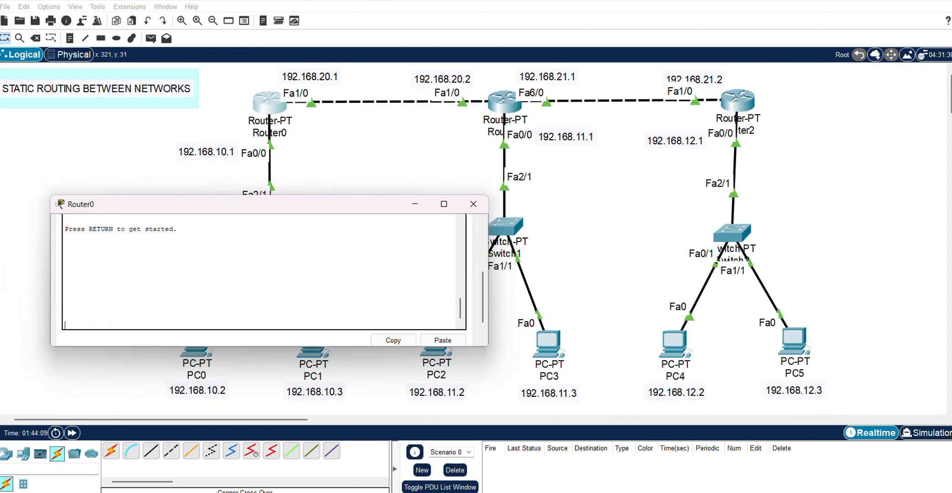
pyautogui.click(473, 205)
# Step: Open Router1's command line and enter global configuration mode with en and config t
pyautogui.click(521, 109)
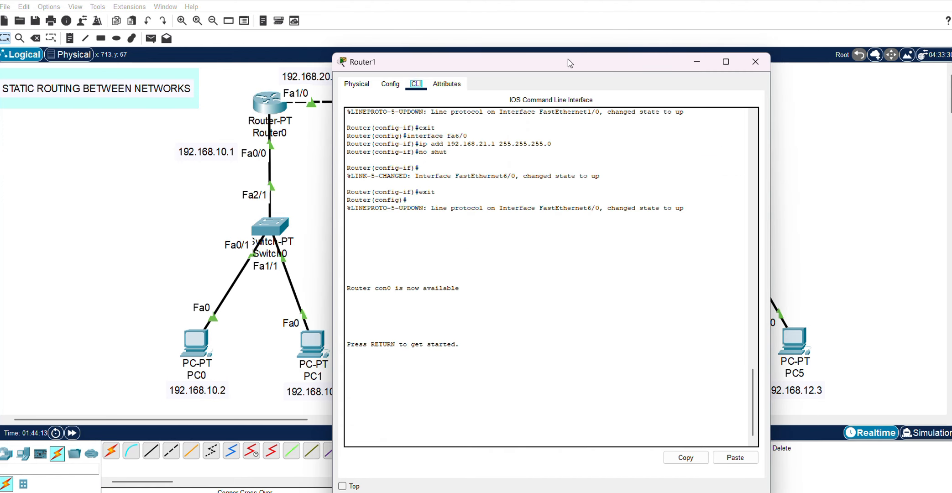
pyautogui.moveTo(570, 63); pyautogui.dragTo(238, 200)
pyautogui.scroll(-9, 262, 275)
pyautogui.scroll(-3, 263, 283)
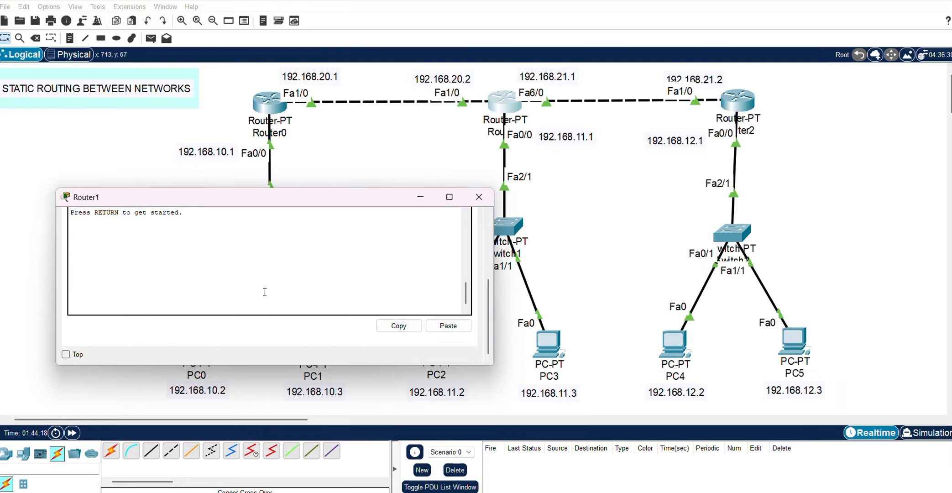
pyautogui.press('Return')
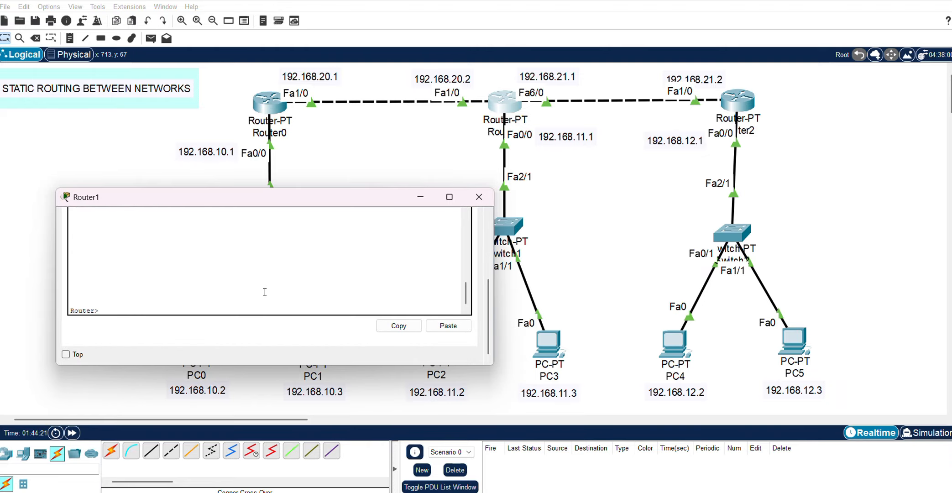
pyautogui.write('en')
pyautogui.press('Return')
pyautogui.write('config t')
pyautogui.press('Return')
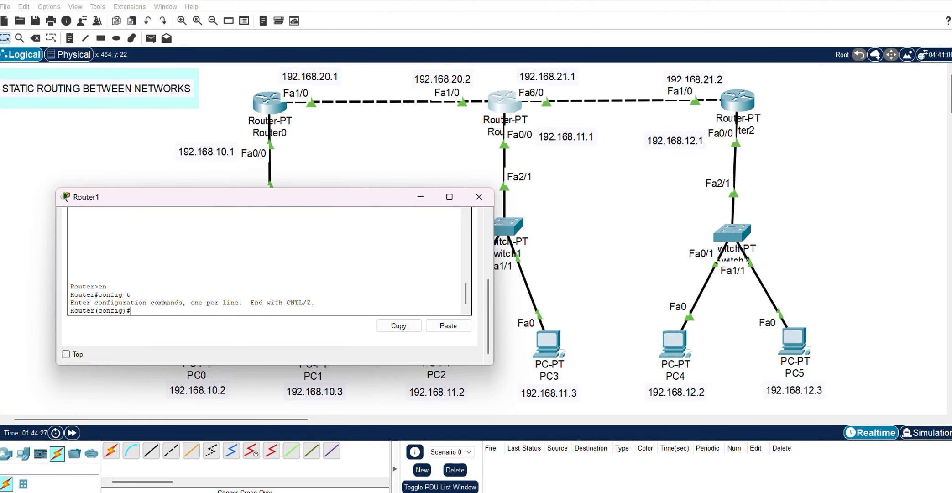
# Step: Add a static route on Router1 to network 192.168.10.0 with mask 255.255.255.0 through next hop 192.168.20.1
pyautogui.write('ip route')
pyautogui.moveTo(286, 209); pyautogui.dragTo(399, 242)
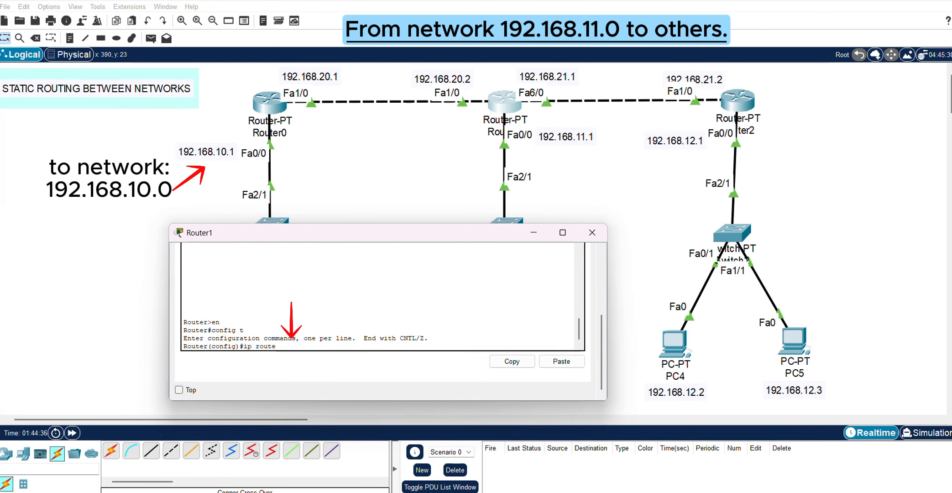
pyautogui.write('192.168.10.0 255.255.25')
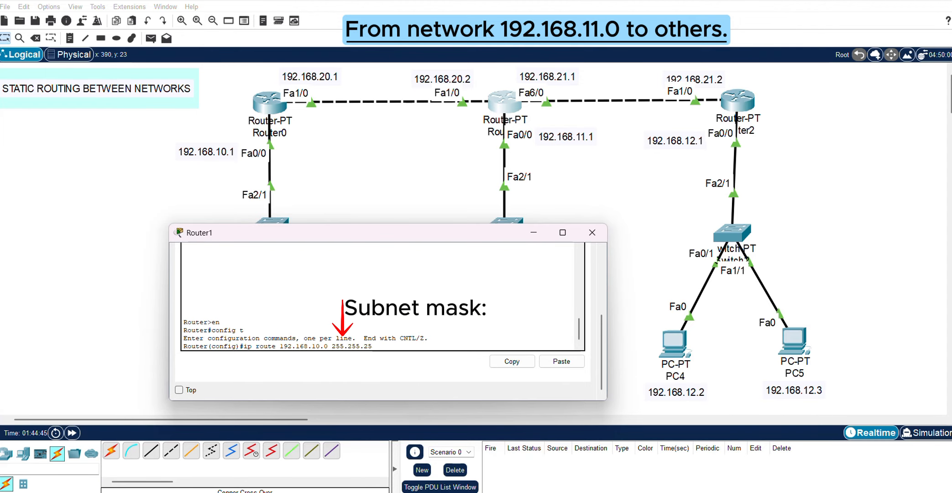
pyautogui.write('5.0 192.168.')
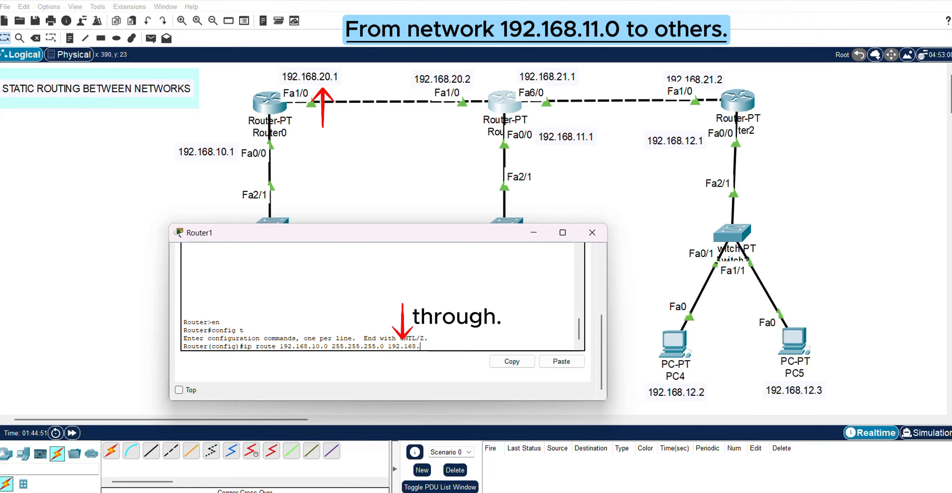
pyautogui.write('20.1')
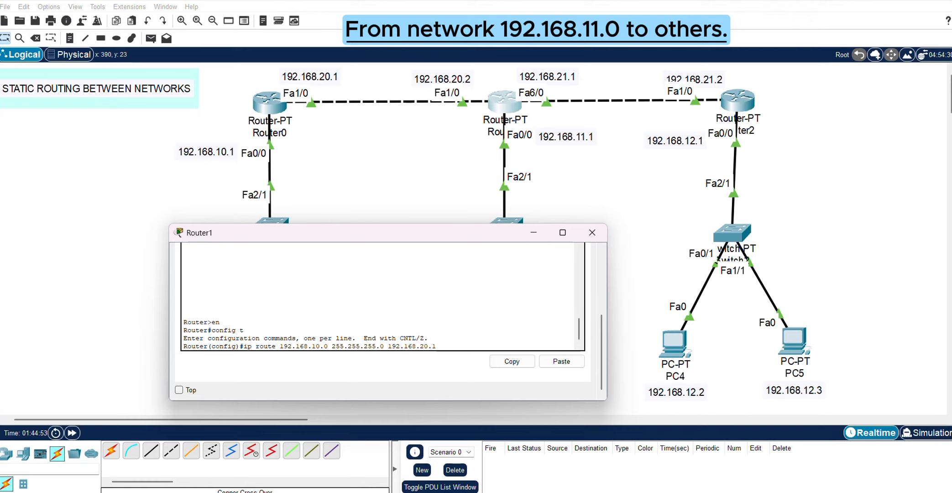
pyautogui.press('Return')
# Step: Add a static route on Router1 to network 192.168.12.0 with mask 255.255.255.0 through next hop 192.168.21.2
pyautogui.write('ip r')
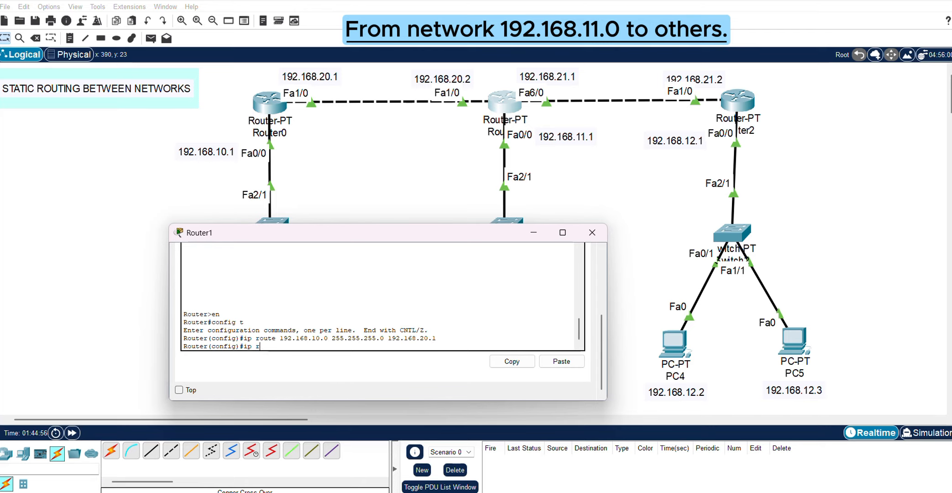
pyautogui.write('oute 192.168')
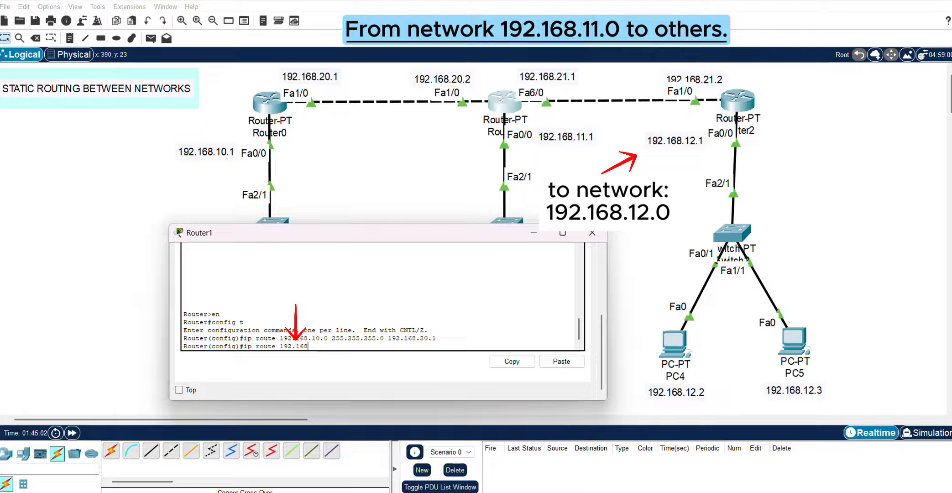
pyautogui.write('.12.0 255.255.')
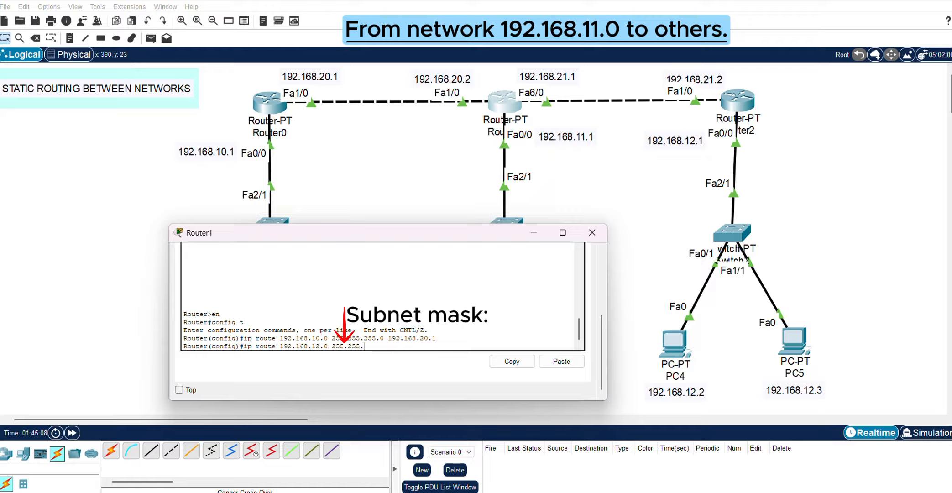
pyautogui.write('255.0 1')
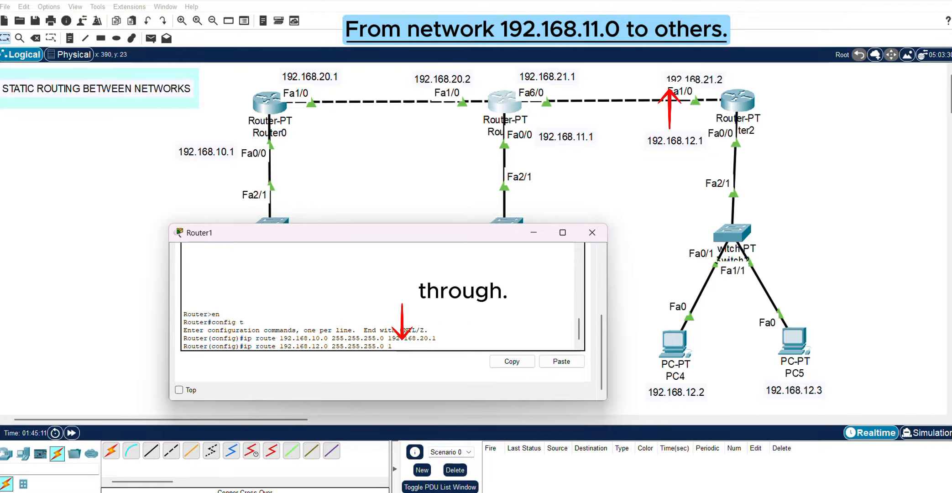
pyautogui.write('92.168.21.2')
pyautogui.press('Return')
# Step: Exit Router1's configuration mode, log out of its console with exit, and close the router window
pyautogui.write('ex')
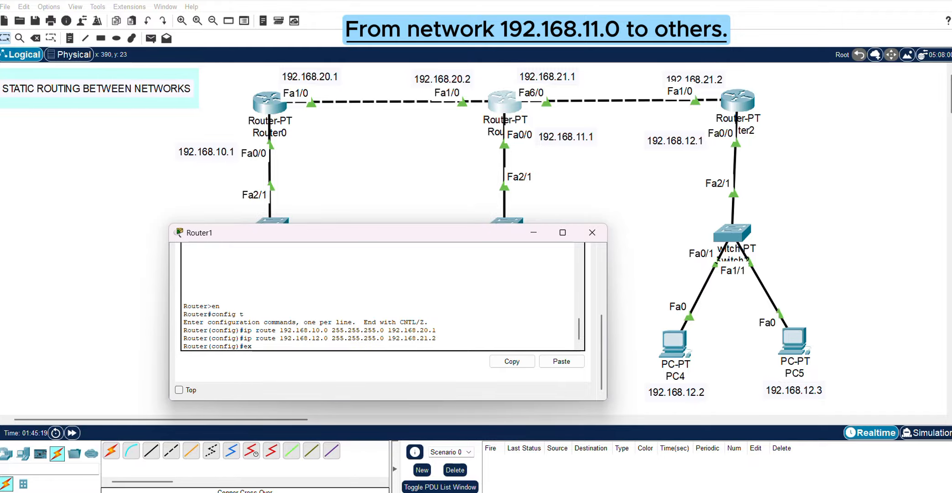
pyautogui.write('it')
pyautogui.press('Return')
pyautogui.press('Return')
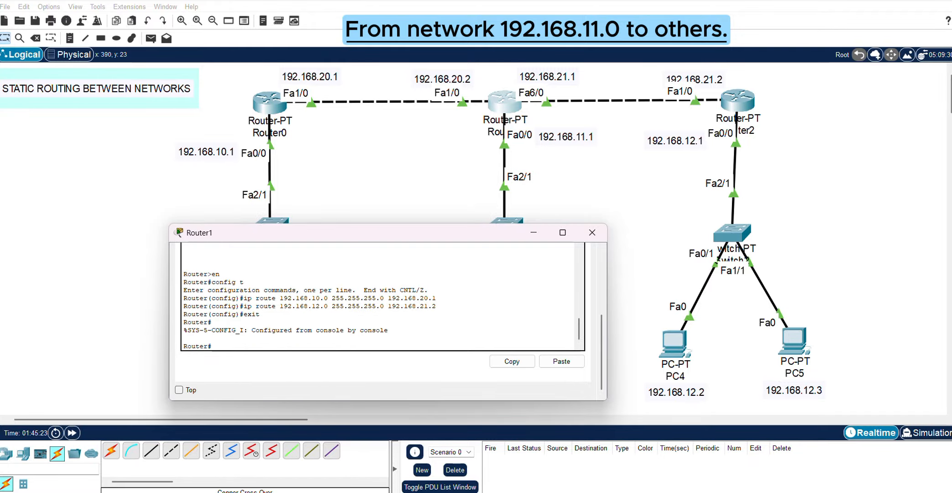
pyautogui.write('exit')
pyautogui.press('Return')
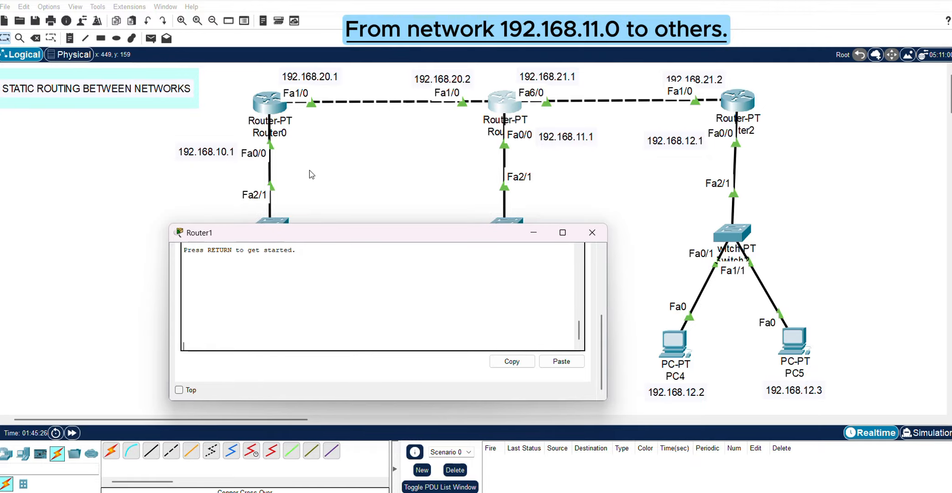
pyautogui.click(592, 232)
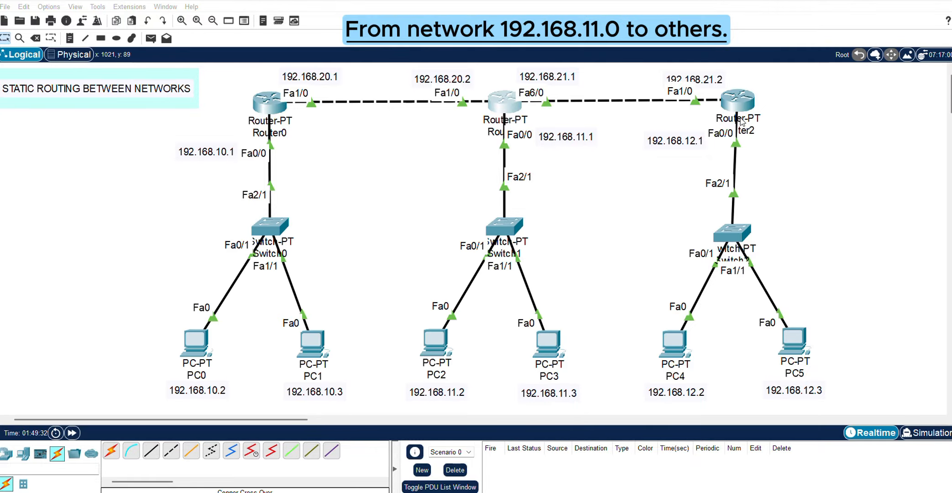
# Step: Open Router2's command line and enter global configuration mode with en and config t
pyautogui.click(738, 101)
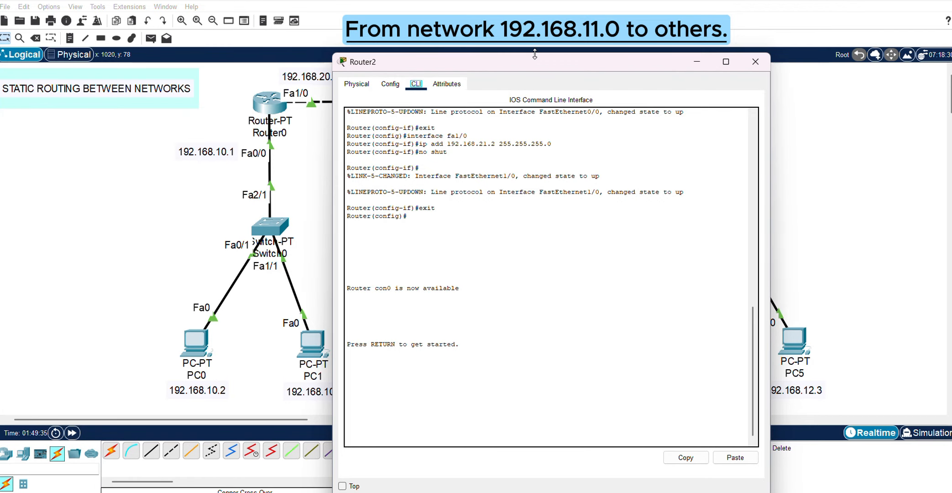
pyautogui.moveTo(534, 54); pyautogui.dragTo(371, 138)
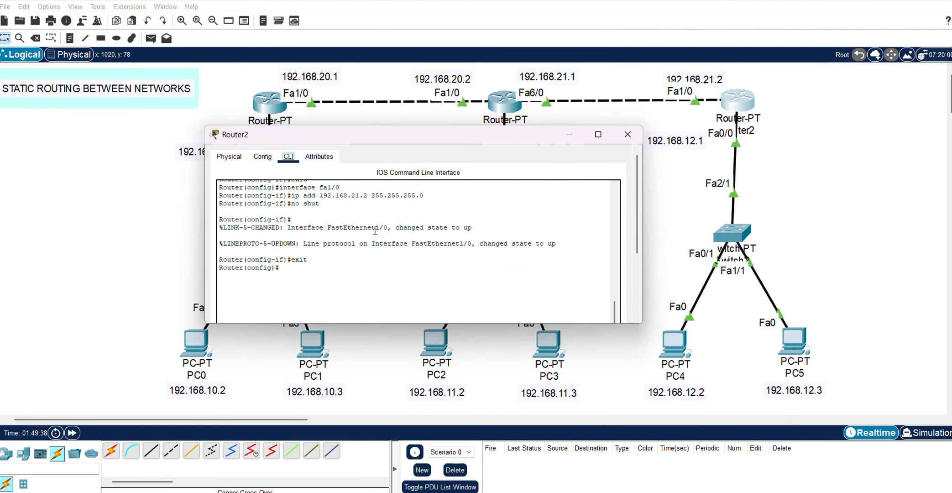
pyautogui.scroll(-7, 375, 230)
pyautogui.click(367, 282)
pyautogui.press('Return')
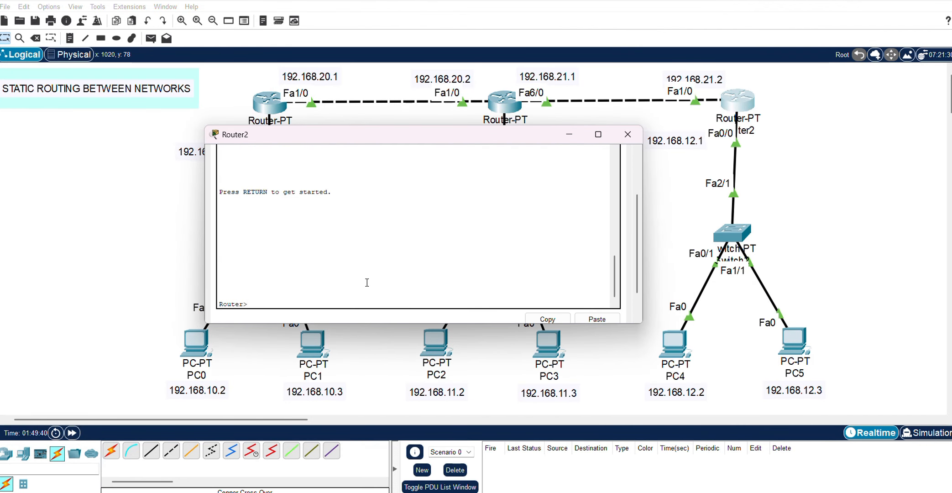
pyautogui.write('en')
pyautogui.press('Return')
pyautogui.write('config t')
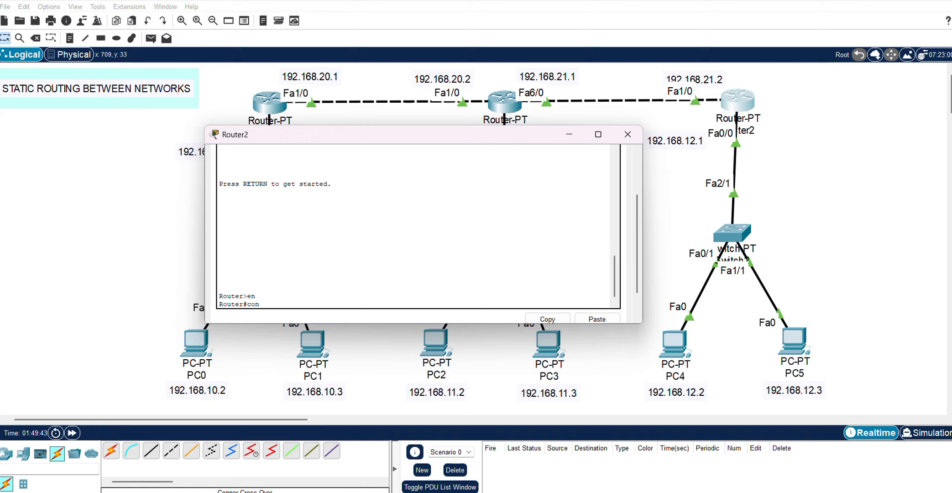
pyautogui.press('Return')
# Step: Add a static route on Router2 to network 192.168.11.0 with mask 255.255.255.0 through next hop 192.168.21.1
pyautogui.write('ip route')
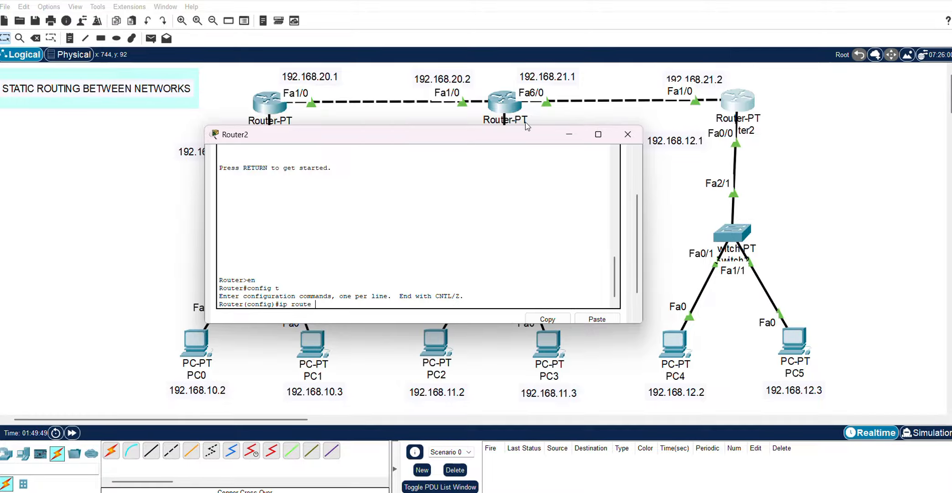
pyautogui.moveTo(475, 135); pyautogui.dragTo(516, 217)
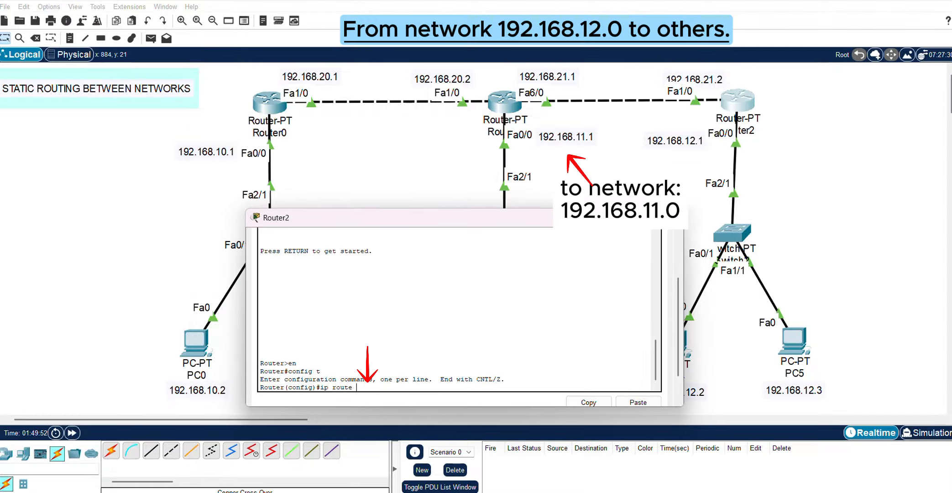
pyautogui.write('192.168.11.0 255.255.255.0')
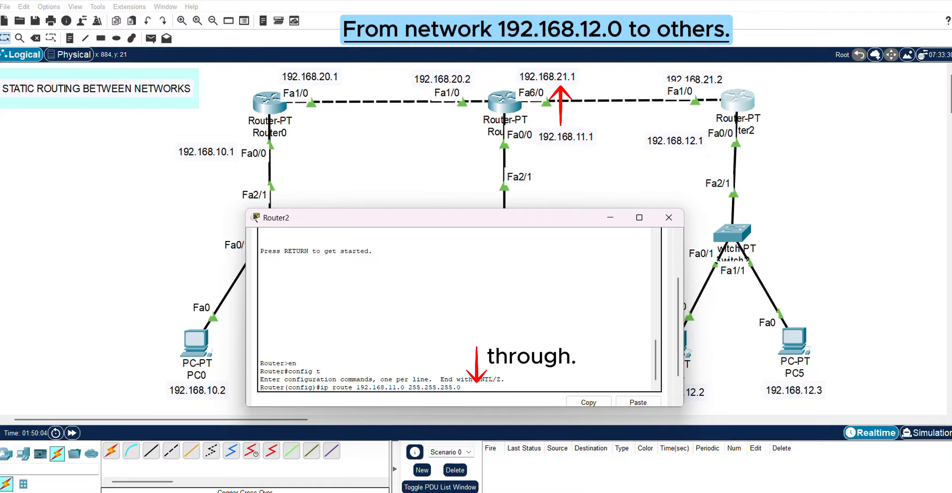
pyautogui.write(' 192.168.21.1')
pyautogui.press('Return')
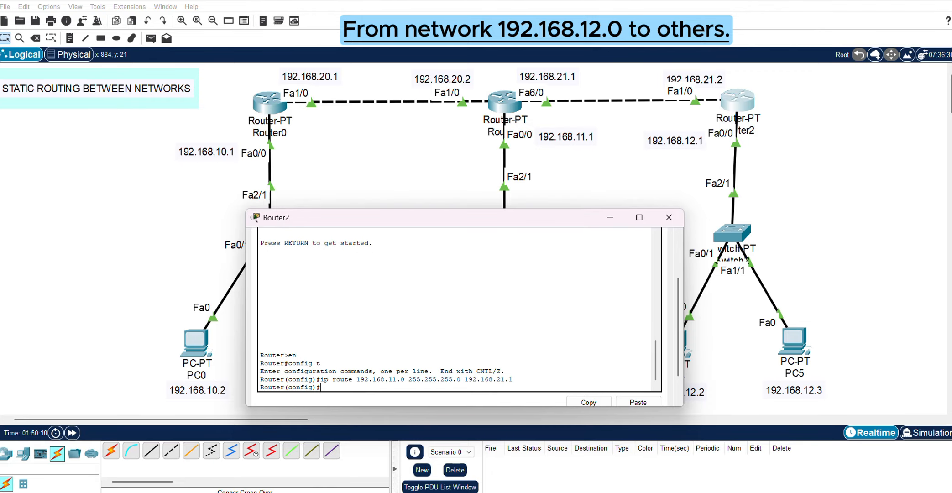
# Step: Add a static route on Router2 to network 192.168.20.0 with mask 255.255.255.0 through next hop 192.168.21.1
pyautogui.write('ip route 192.168.')
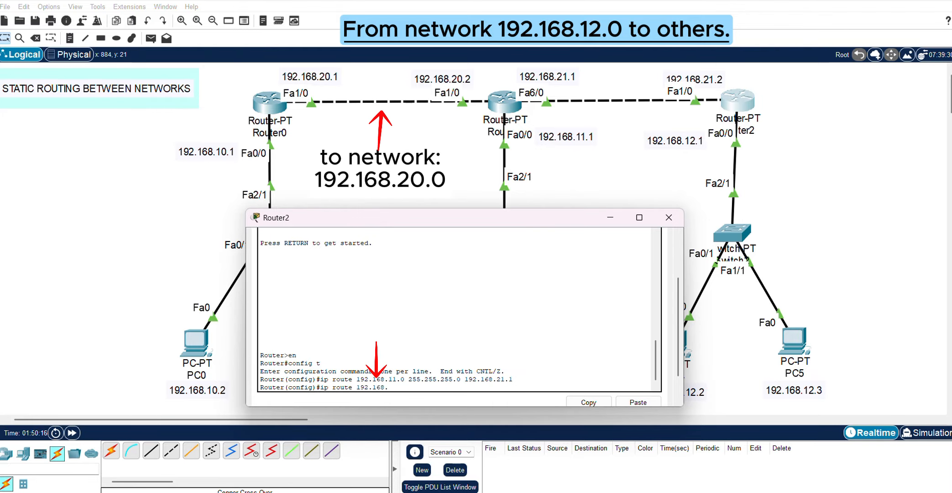
pyautogui.write('20.')
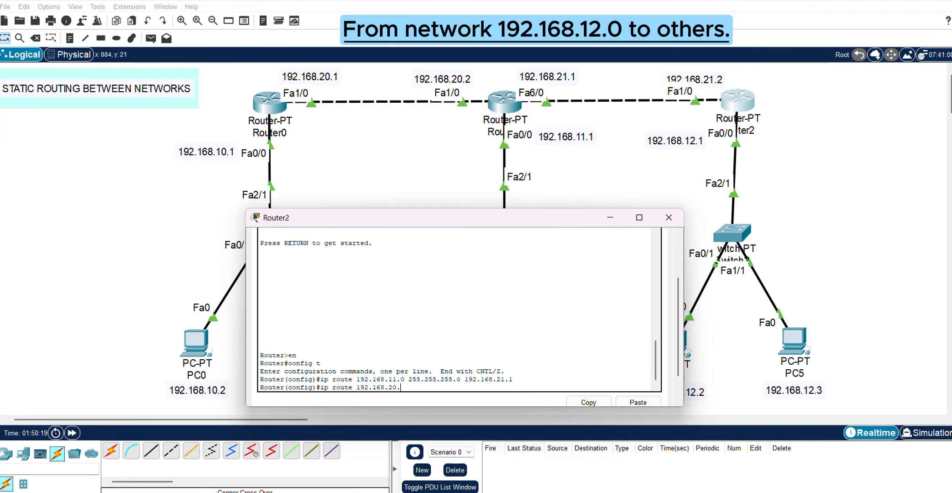
pyautogui.write('0 255.255.')
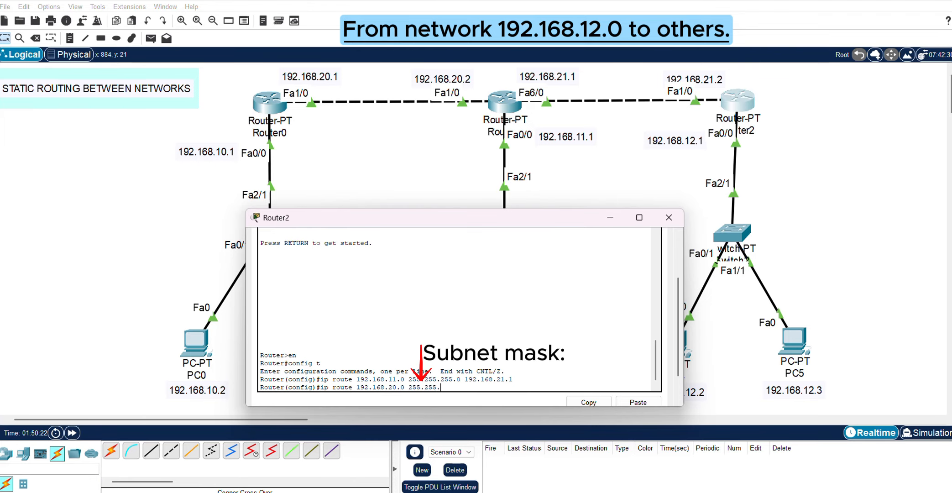
pyautogui.write('255.0 19')
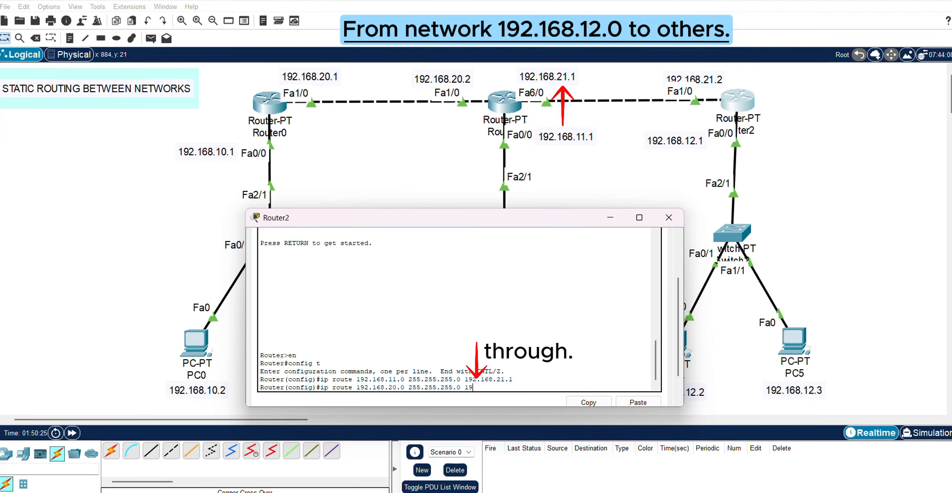
pyautogui.write('2.168.21.1')
pyautogui.press('Return')
# Step: Add a static route on Router2 to network 192.168.10.0 with mask 255.255.255.0 through next hop 192.168.21.1
pyautogui.write('ip r')
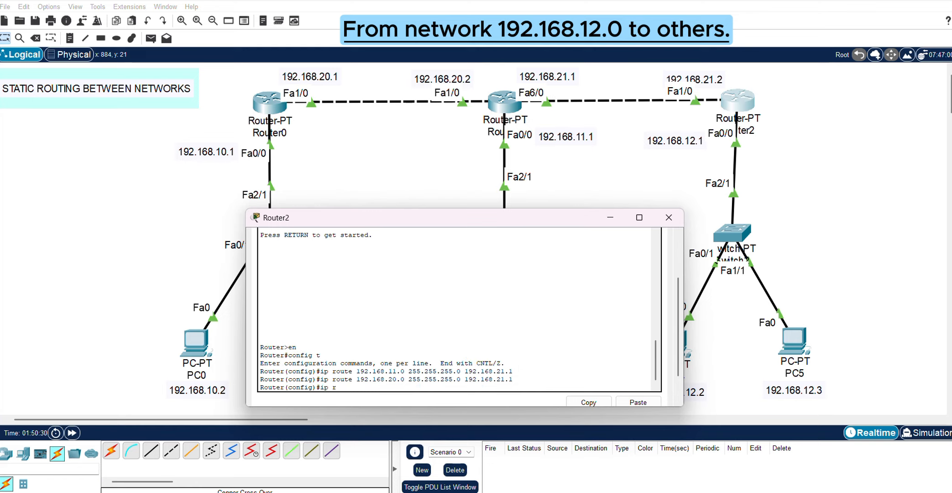
pyautogui.write('oute 19.')
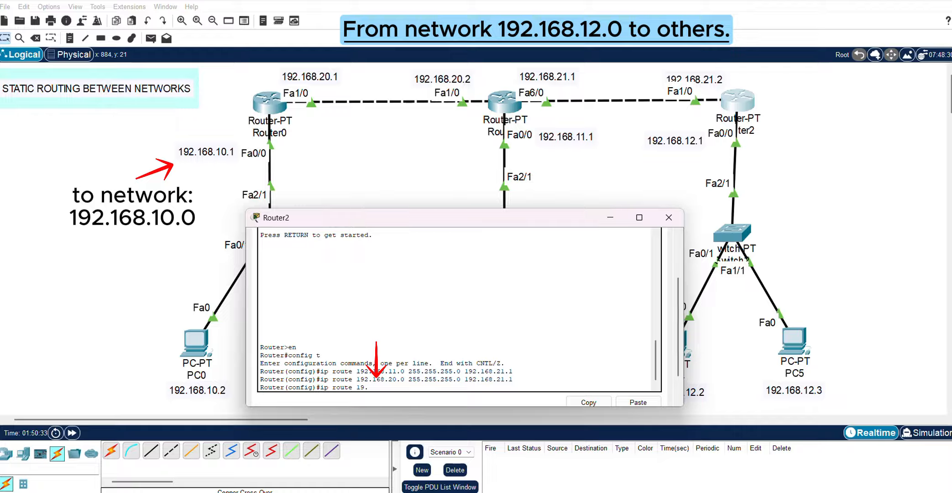
pyautogui.write('168.10.0 255')
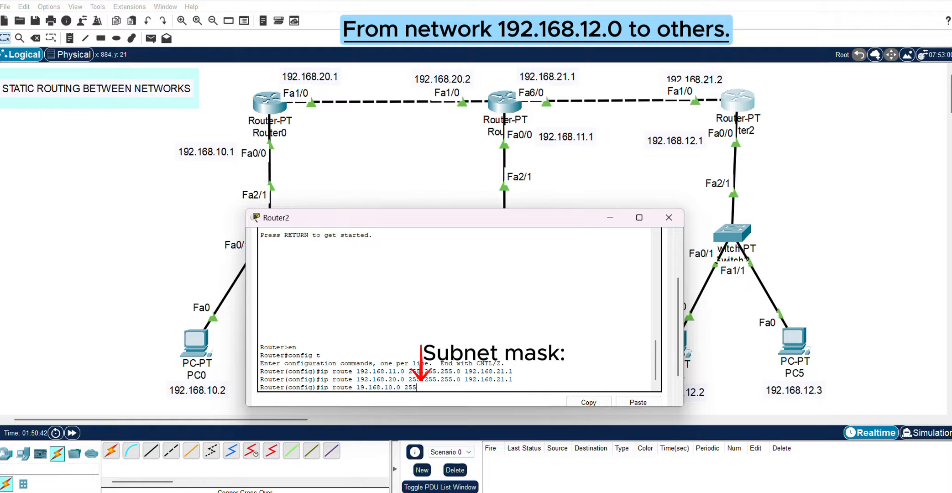
pyautogui.write('.255.255.0 192')
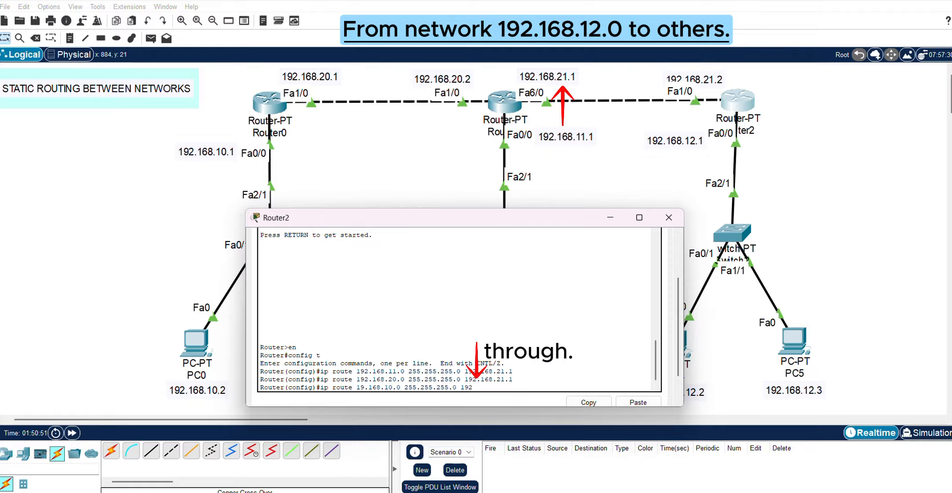
pyautogui.write('.168.21.1')
pyautogui.press('Left')
pyautogui.press('Left')
pyautogui.press('Left')
pyautogui.press('Left')
pyautogui.press('Left')
pyautogui.press('Left')
pyautogui.press('Left')
pyautogui.press('Left')
pyautogui.press('Left')
pyautogui.press('Left')
pyautogui.press('Left')
pyautogui.press('Left')
pyautogui.press('Left')
pyautogui.press('Left')
pyautogui.press('Left')
pyautogui.press('Left')
pyautogui.press('Left')
pyautogui.press('Left')
pyautogui.press('Left')
pyautogui.press('Left')
pyautogui.press('Left')
pyautogui.press('Left')
pyautogui.press('Left')
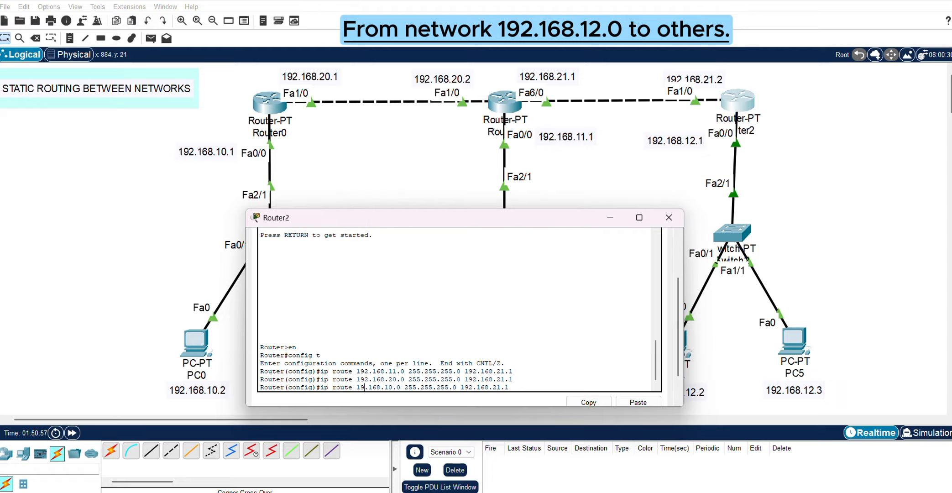
pyautogui.write('2')
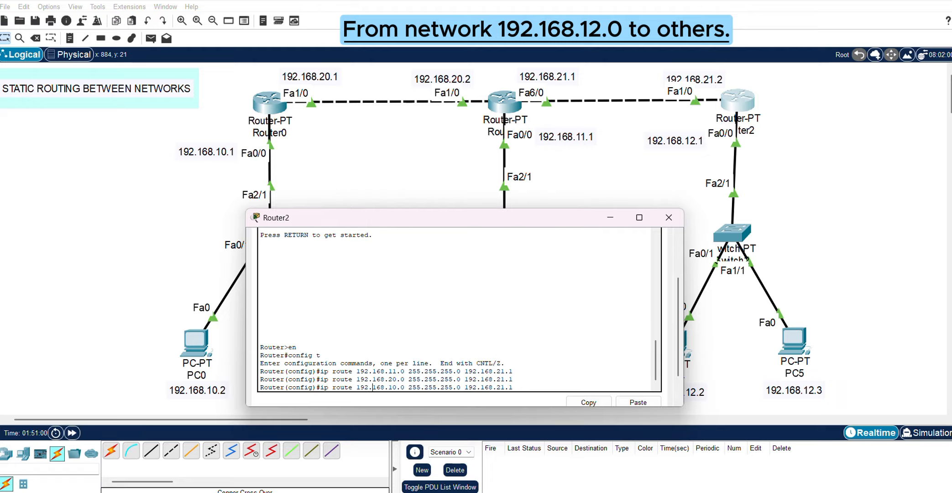
pyautogui.press('Return')
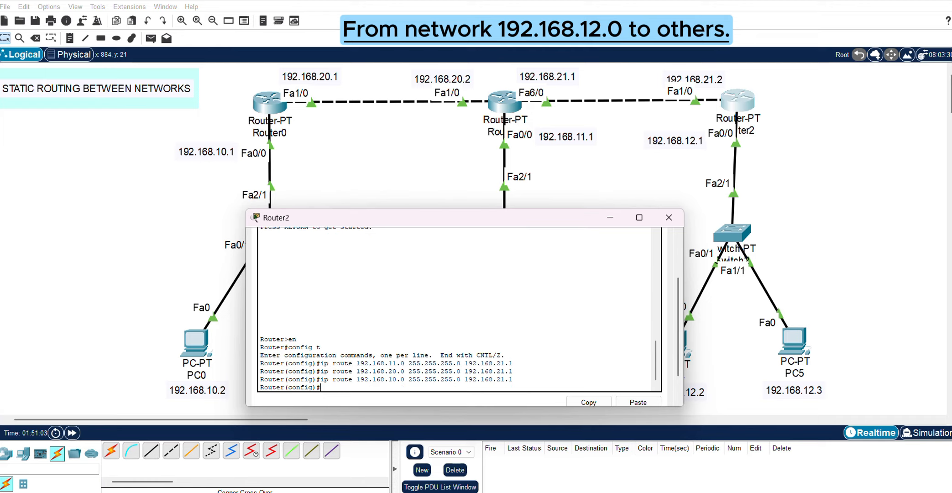
# Step: Exit Router2's configuration mode, log out of its console with exit, and close the router window
pyautogui.write('exit')
pyautogui.press('Return')
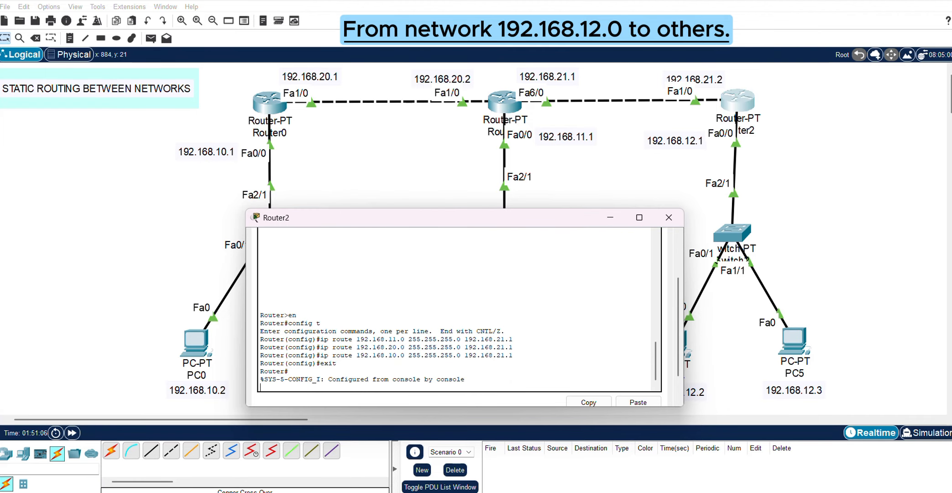
pyautogui.press('Return')
pyautogui.write('exit')
pyautogui.press('Return')
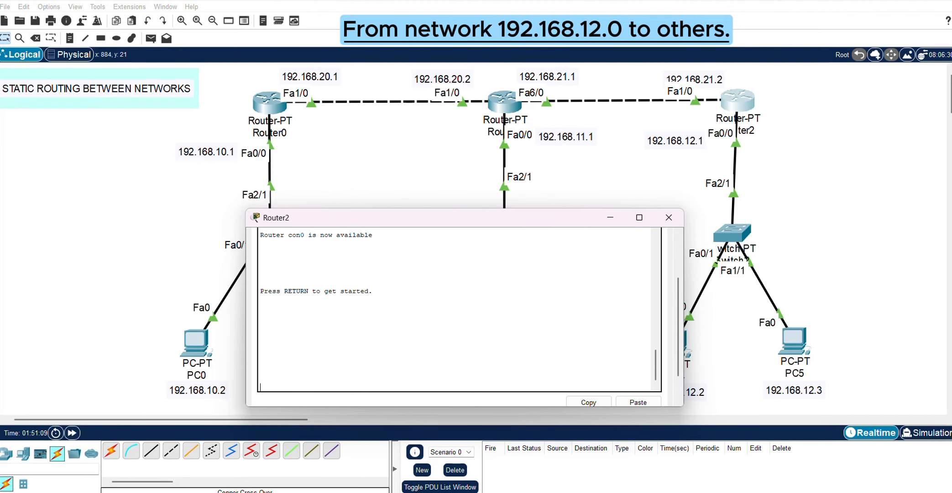
pyautogui.click(669, 217)
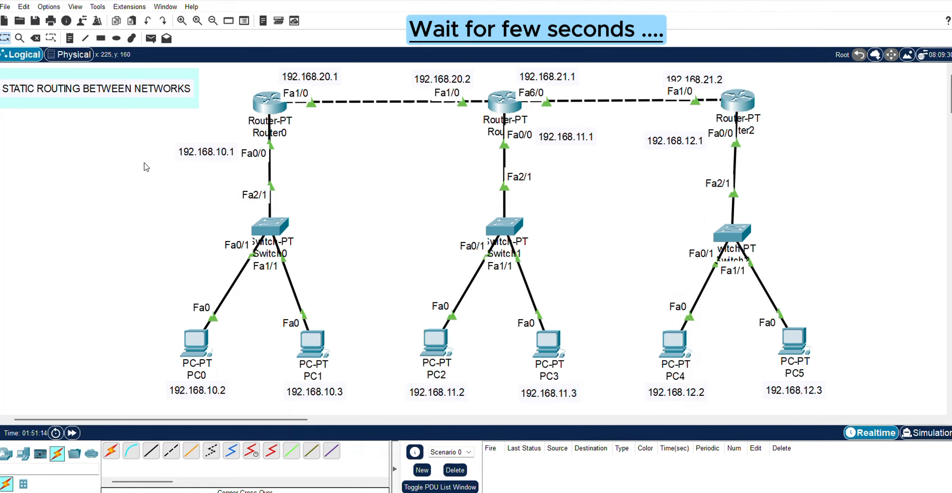
# Step: Test connectivity within each network by sending simple PDUs from PC0 to PC1, PC2 to PC3, and PC4 to PC5
pyautogui.click(150, 38)
pyautogui.click(196, 340)
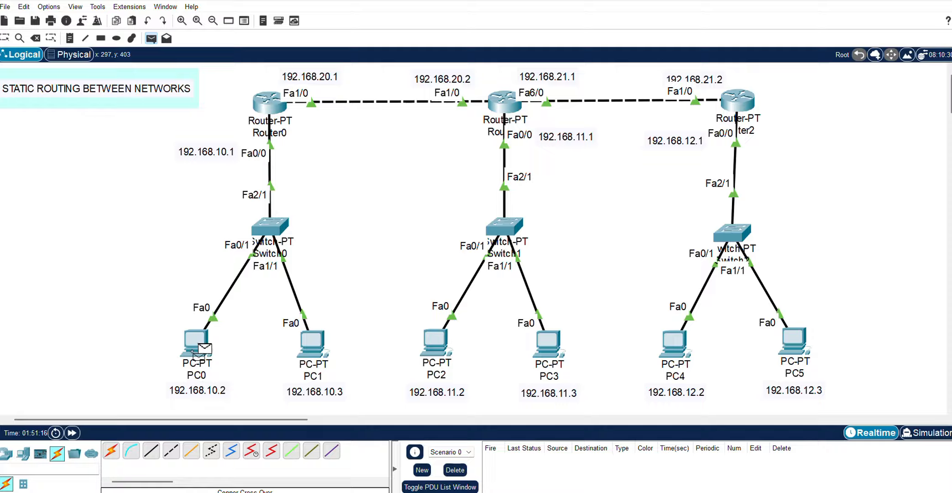
pyautogui.click(313, 343)
pyautogui.click(150, 38)
pyautogui.click(439, 345)
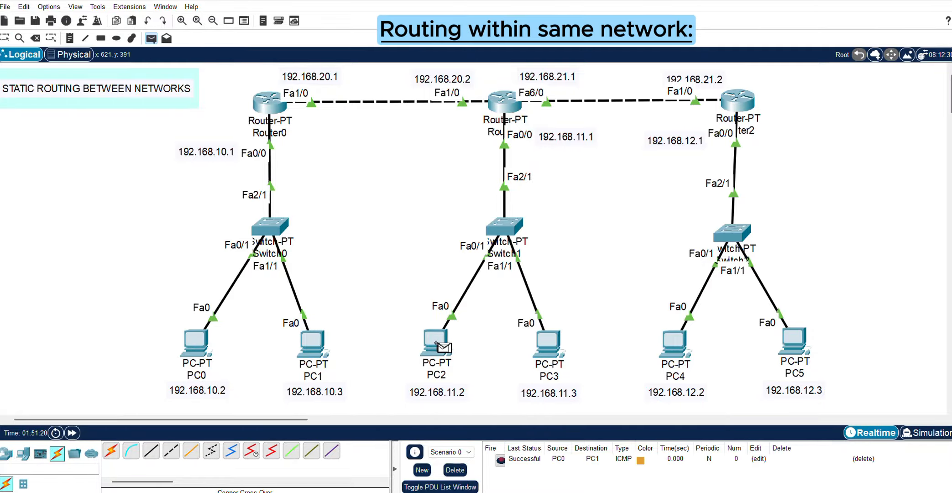
pyautogui.click(547, 345)
pyautogui.click(151, 38)
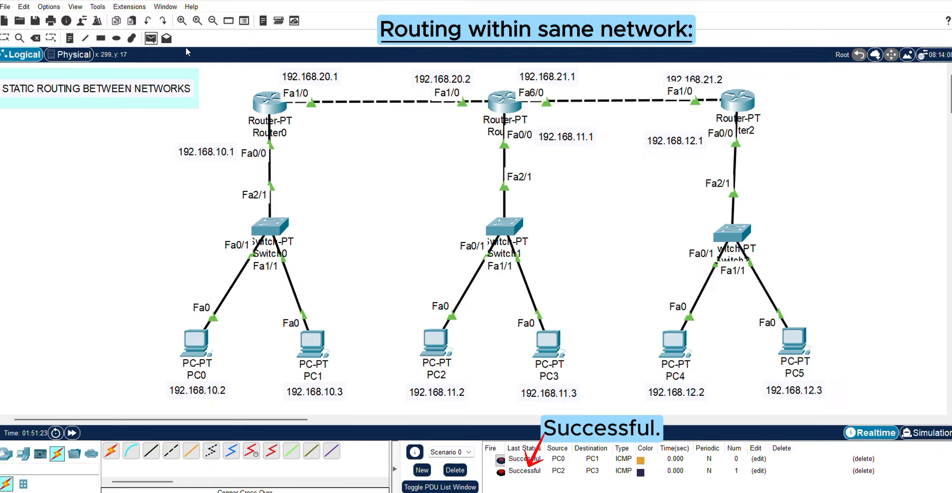
pyautogui.click(675, 345)
pyautogui.click(801, 333)
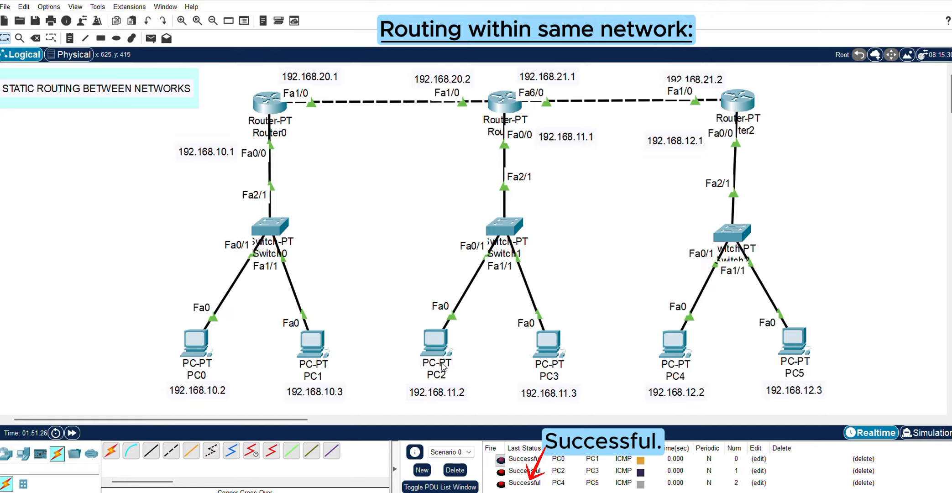
# Step: Delete the current PDU scenario and test routing between networks with simple PDUs from PC0 to PC2, PC2 to PC5, and PC4 to PC1
pyautogui.click(455, 470)
pyautogui.click(151, 38)
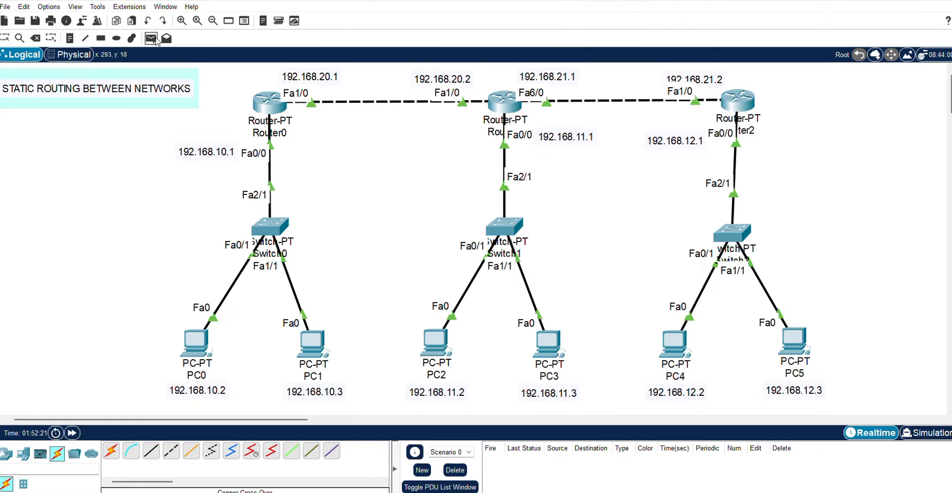
pyautogui.click(194, 342)
pyautogui.click(435, 342)
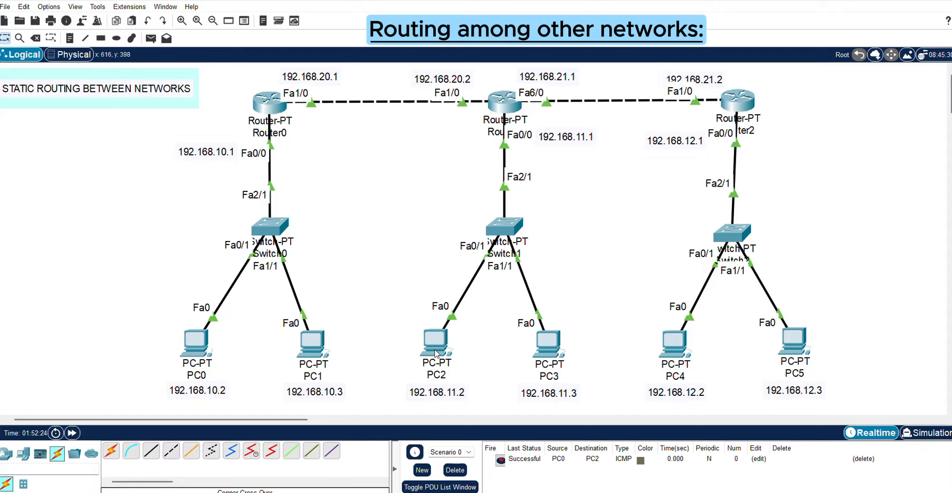
pyautogui.click(435, 342)
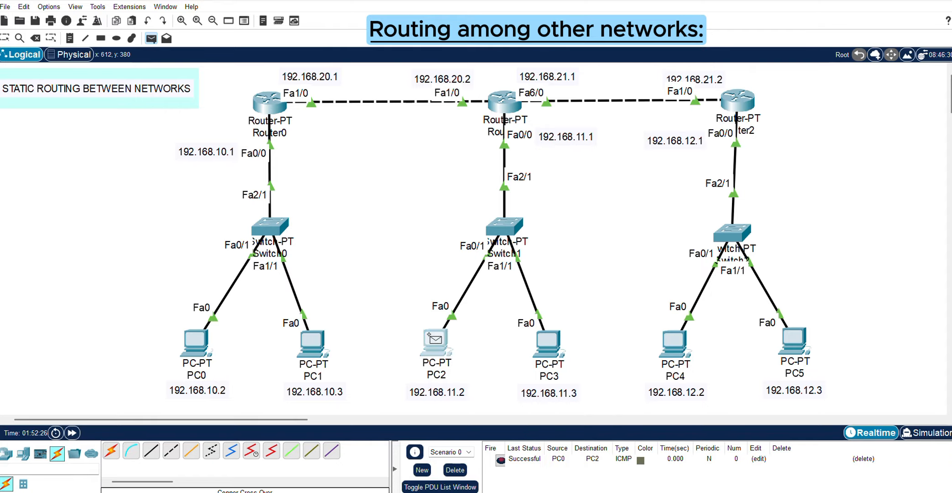
pyautogui.click(794, 340)
pyautogui.click(151, 38)
pyautogui.click(675, 341)
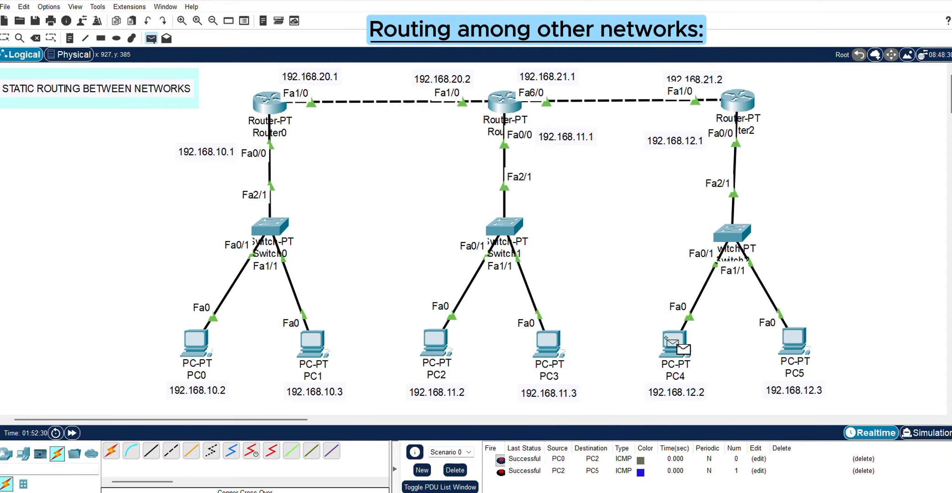
pyautogui.click(304, 345)
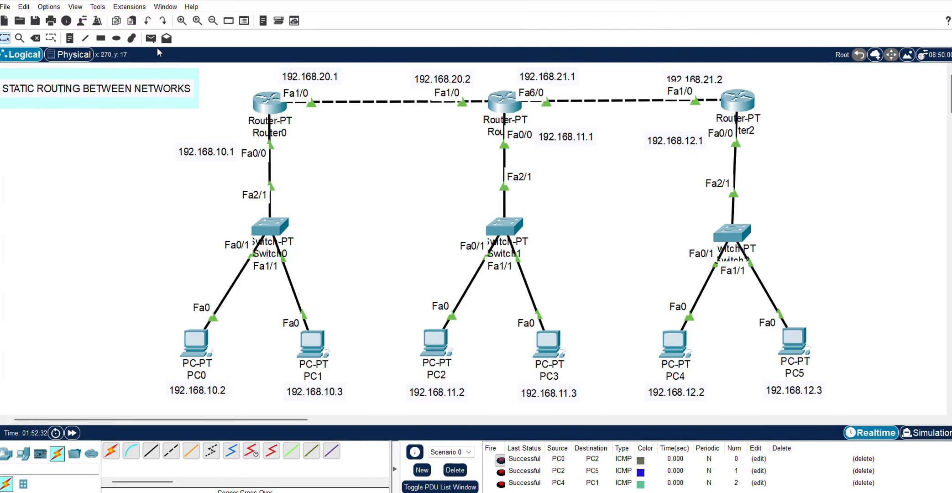